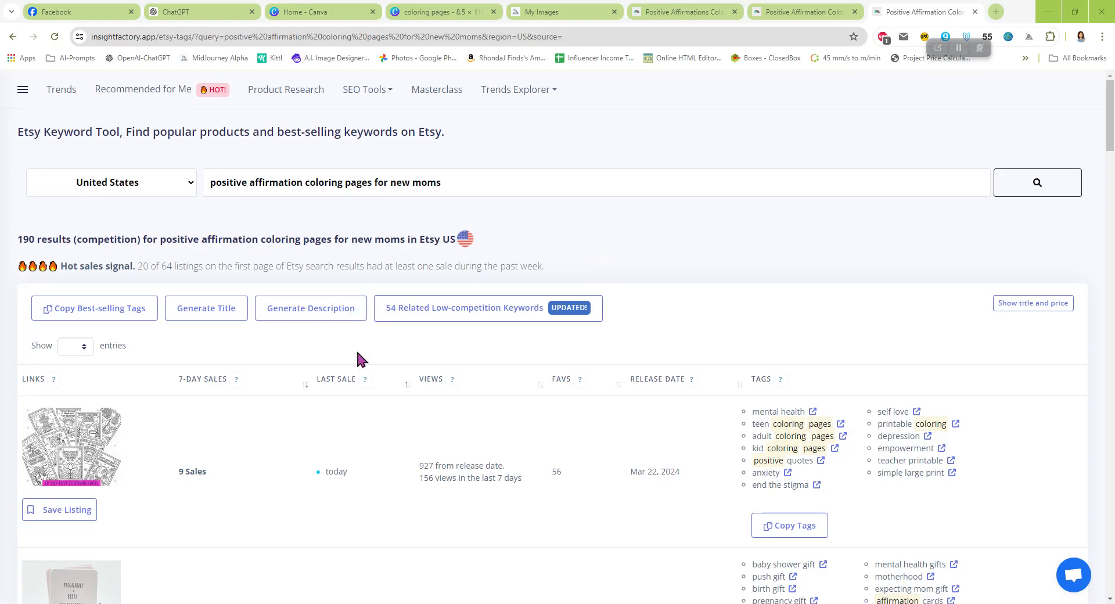
- Examine the sales, views and tags of the Etsy listings for positive affirmation coloring pages for new moms
scroll(524, 407, "down", 1)
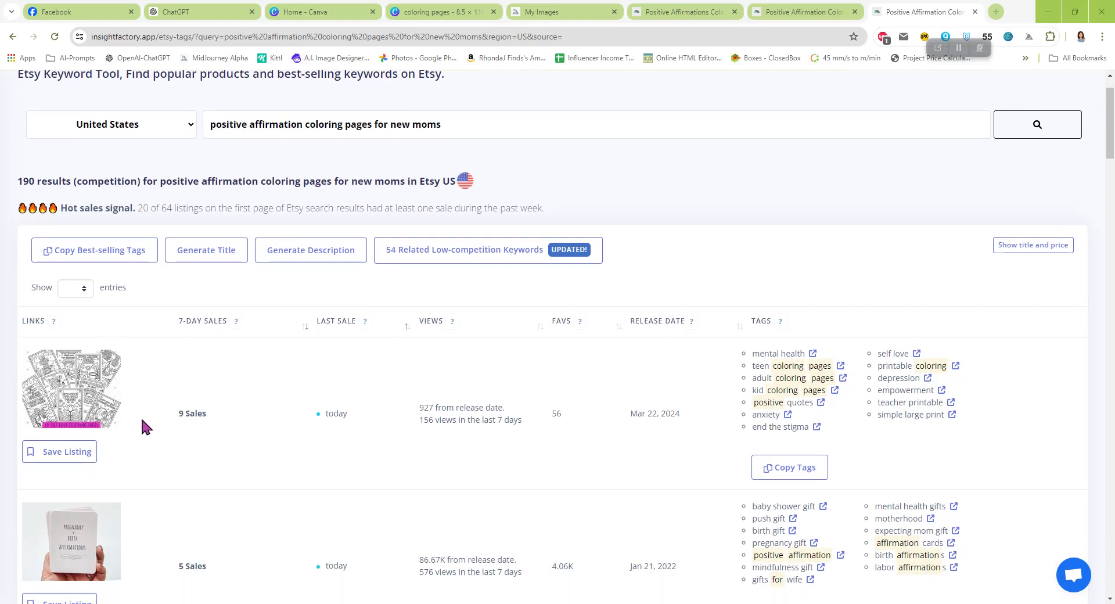
scroll(275, 386, "down", 2)
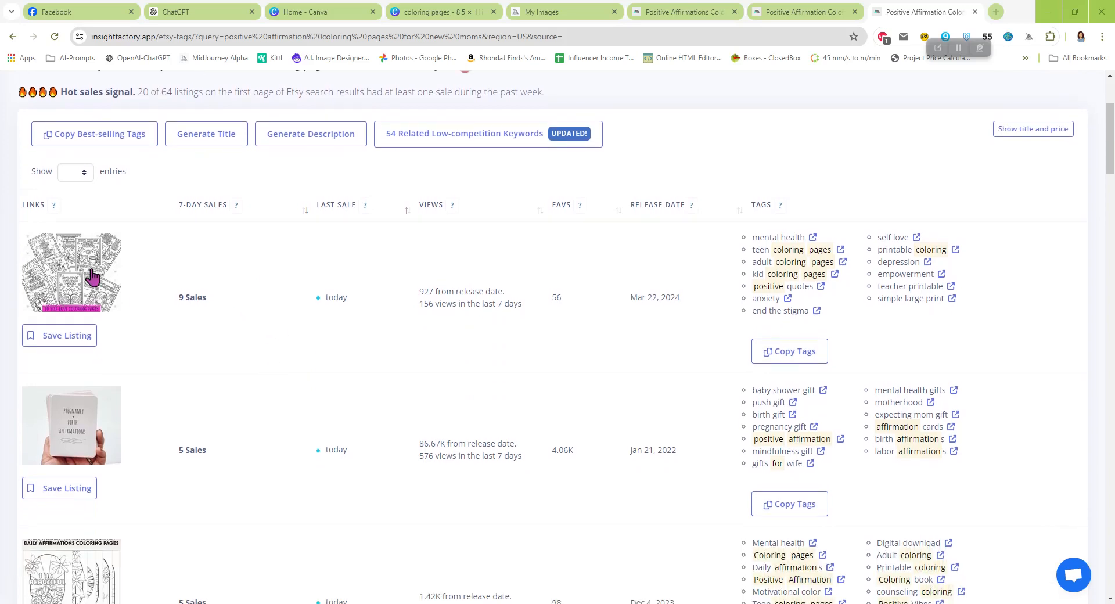
scroll(340, 330, "down", 7)
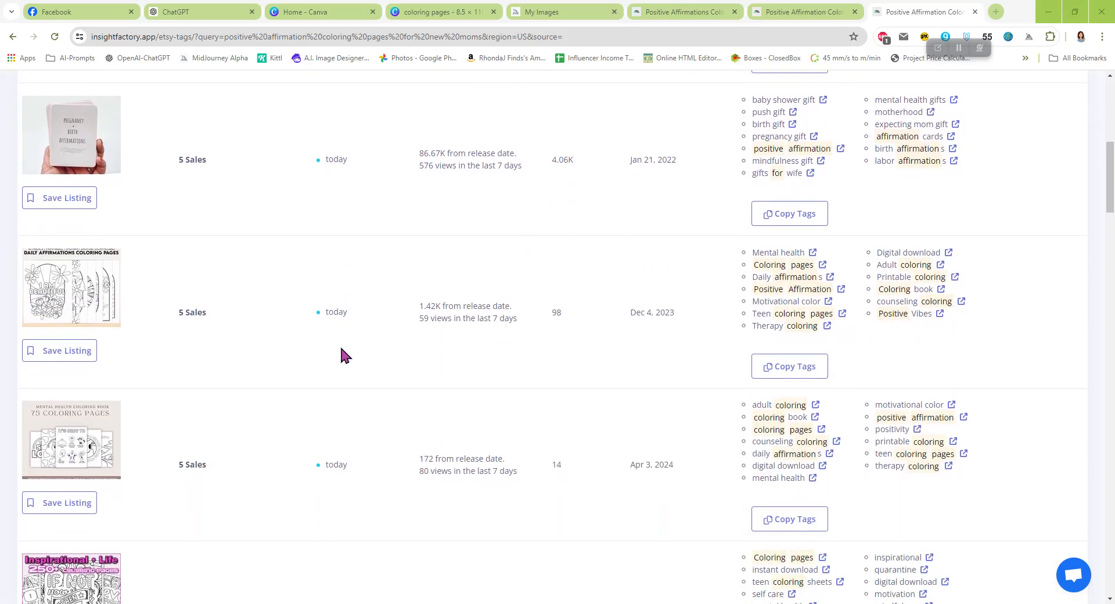
scroll(344, 372, "down", 6)
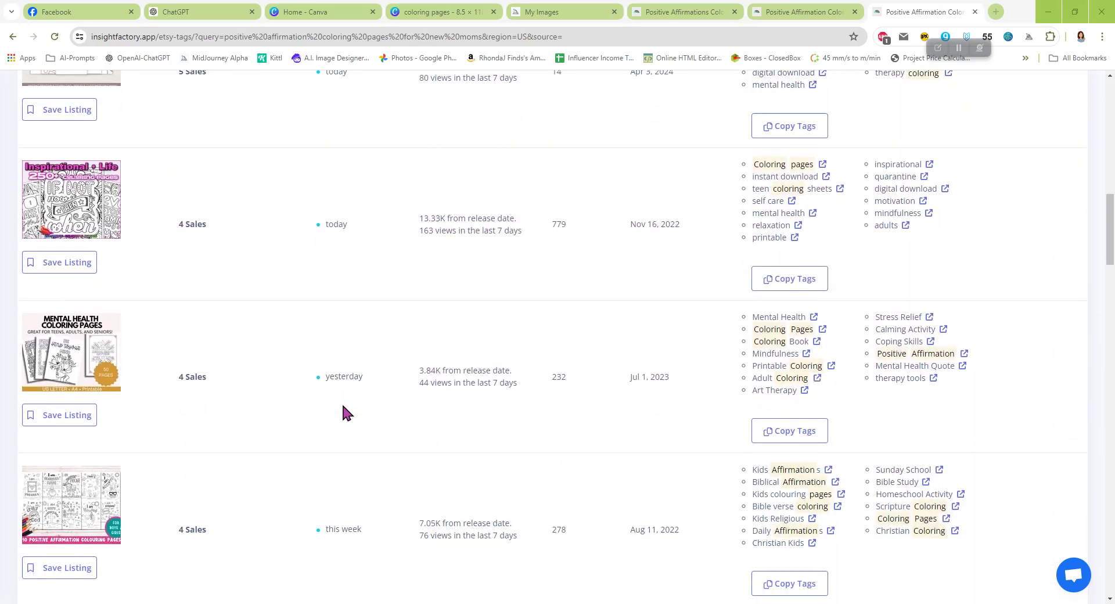
scroll(342, 410, "down", 5)
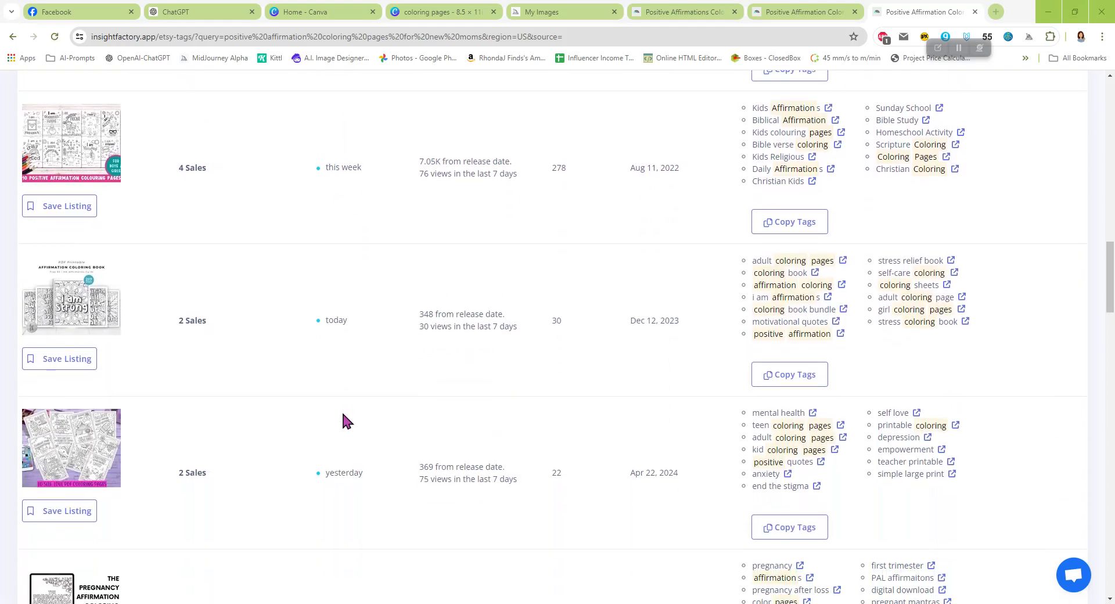
scroll(351, 401, "up", 5)
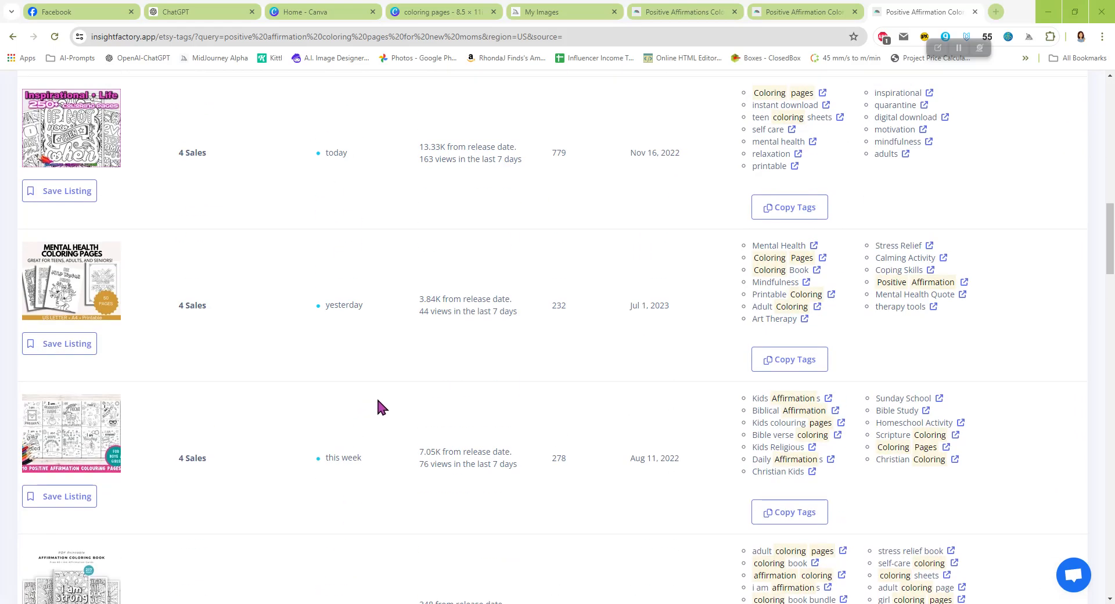
scroll(378, 398, "up", 10)
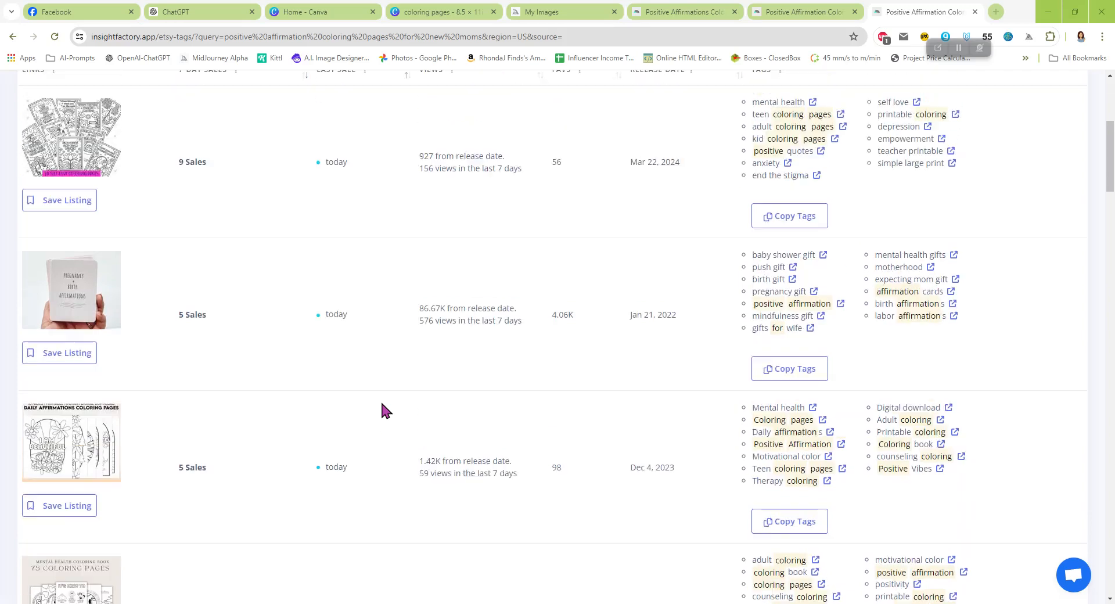
scroll(377, 395, "up", 1)
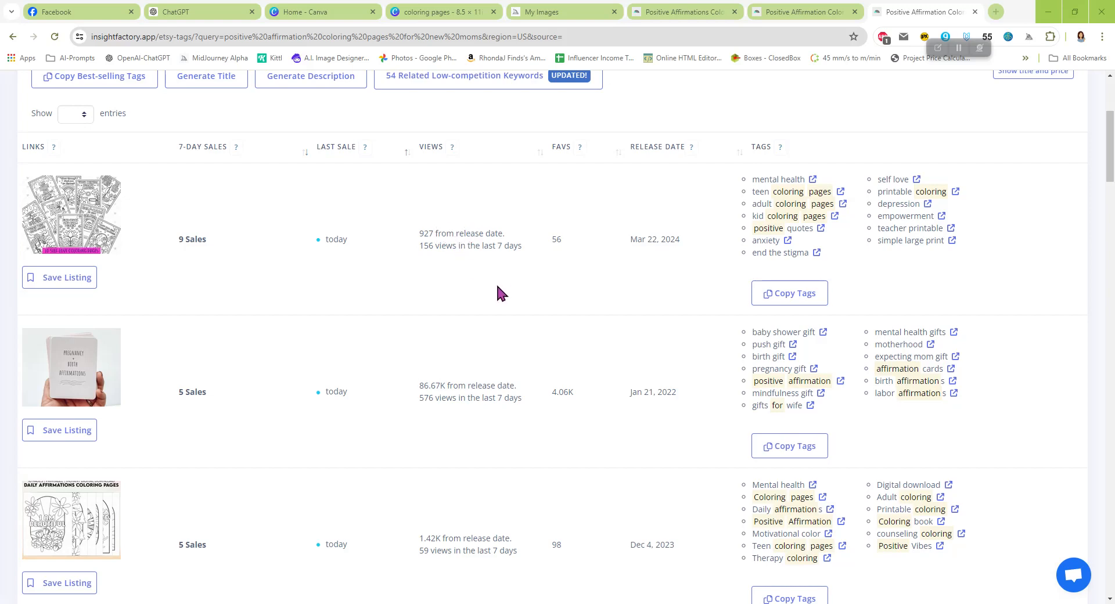
scroll(493, 292, "down", 5)
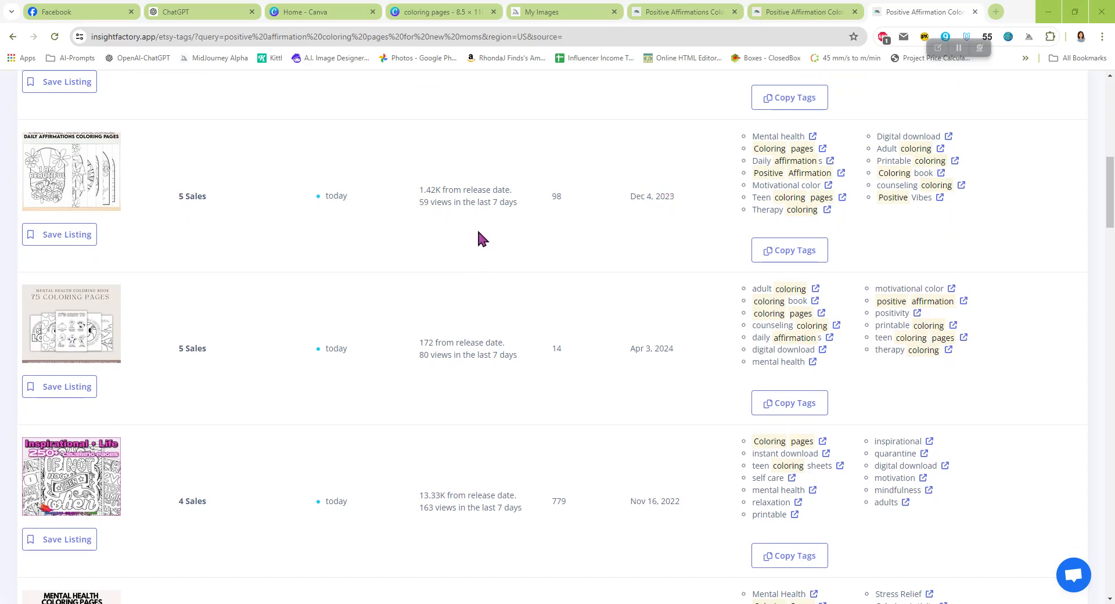
scroll(477, 237, "down", 5)
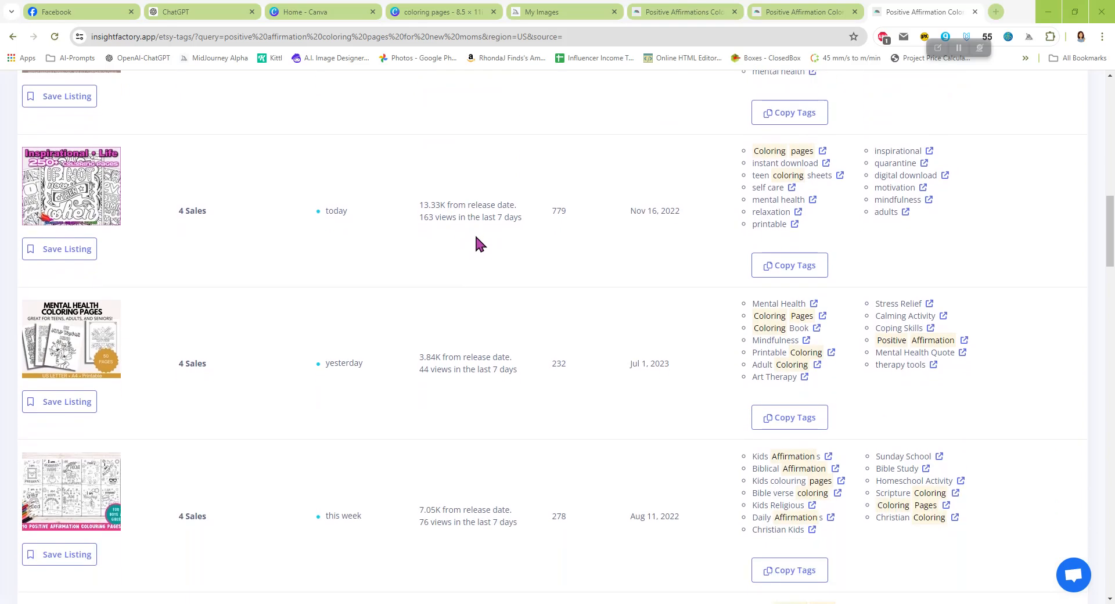
scroll(472, 232, "down", 5)
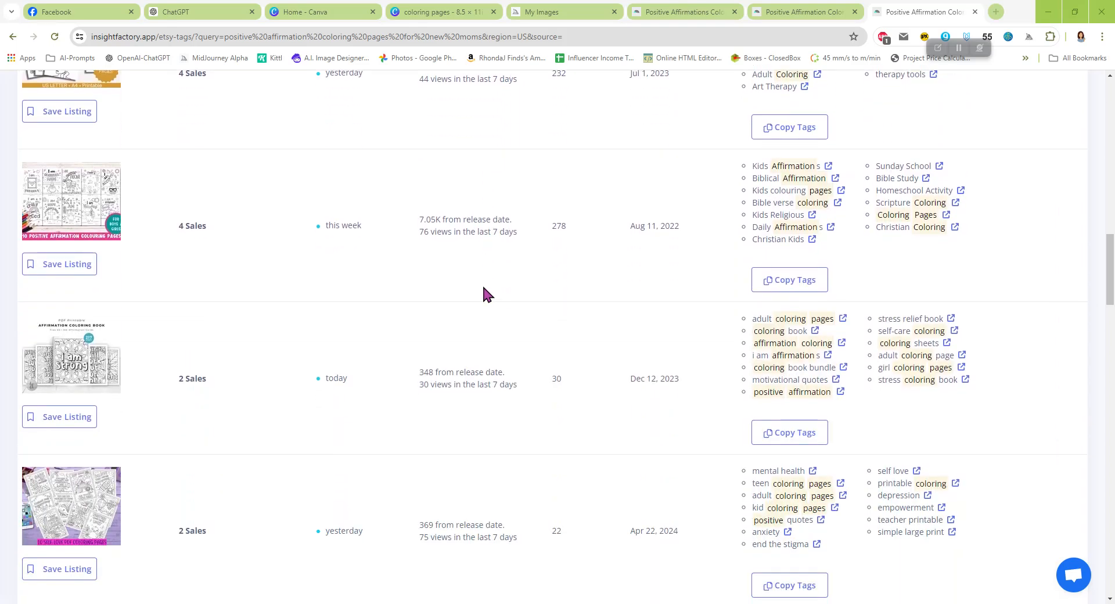
scroll(484, 288, "up", 20)
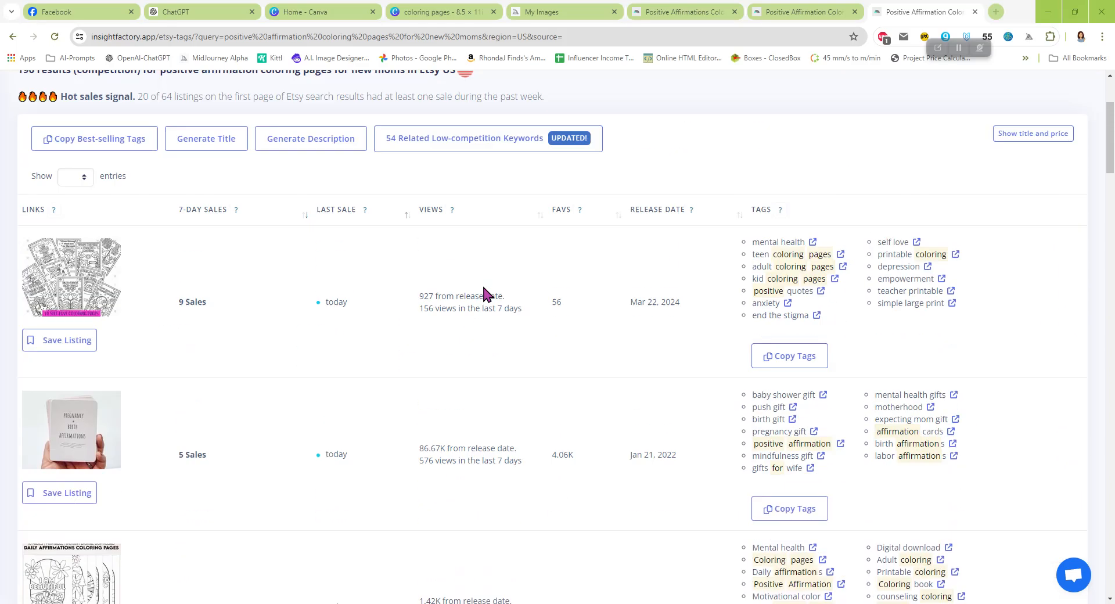
scroll(483, 288, "up", 3)
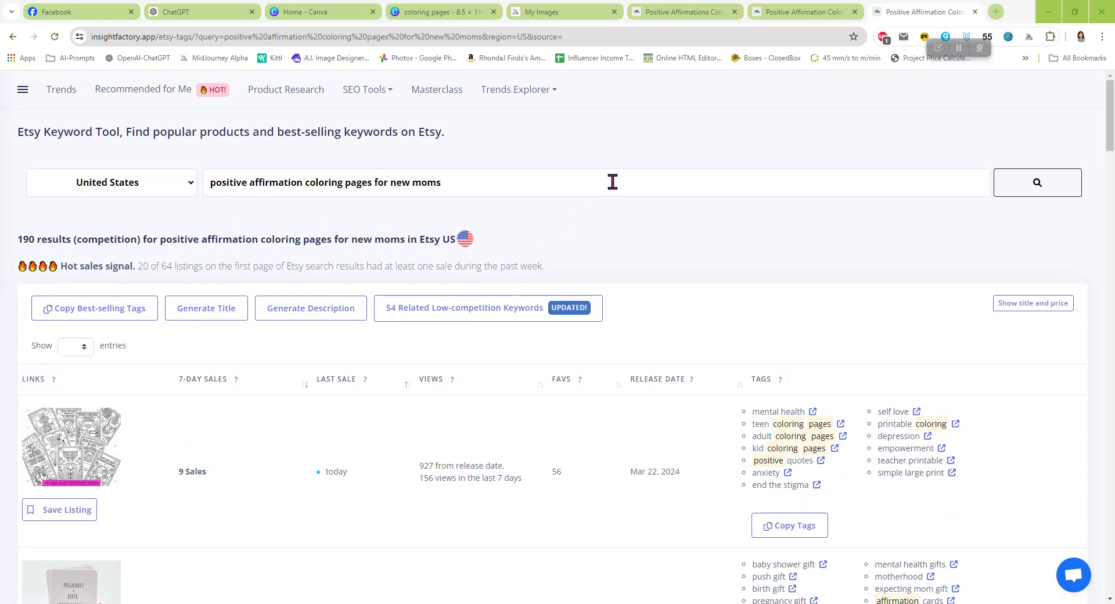
- Shorten the keyword to "positive affirmation coloring pages" and search Etsy US for it
left_click(346, 183)
left_click_drag(372, 182, 480, 182)
key("BackSpace")
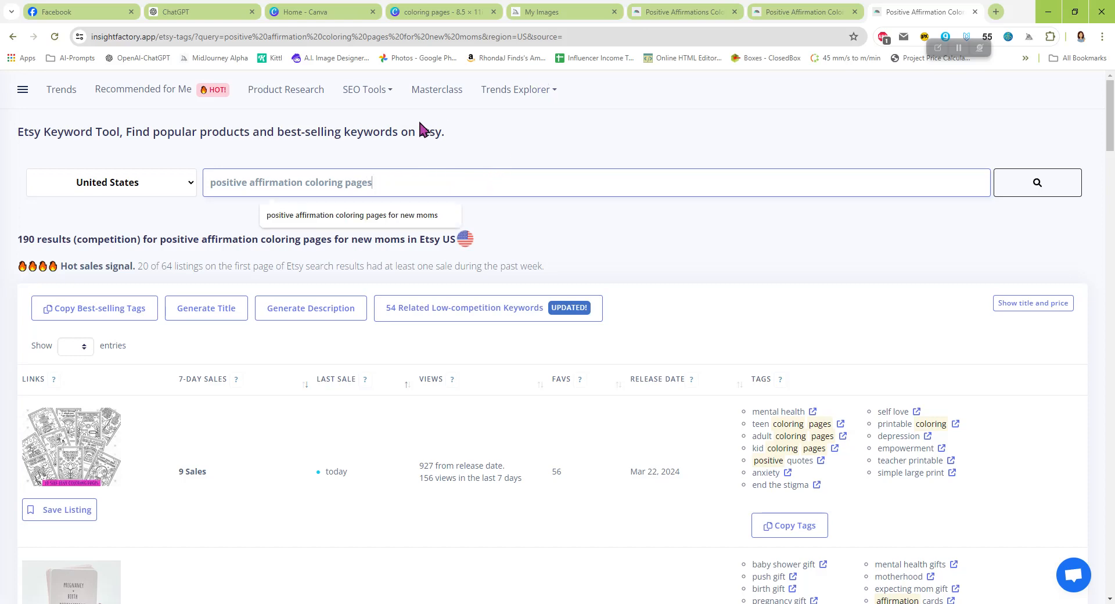
key("Return")
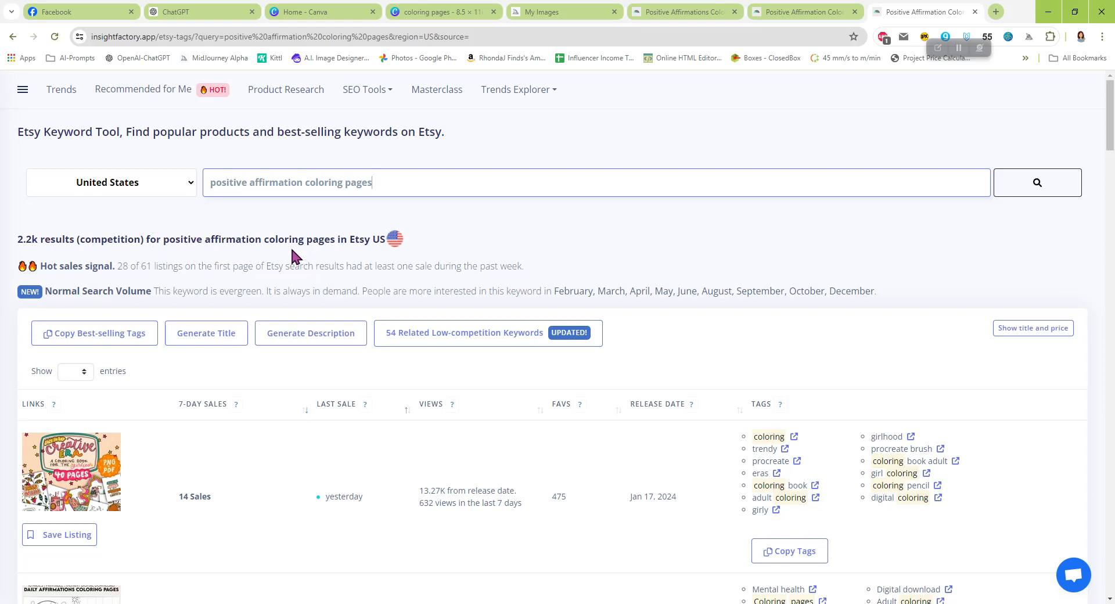
- Examine the competition, sales signal, search volume and best-selling listings for the broader positive affirmation coloring pages keyword
scroll(293, 256, "down", 1)
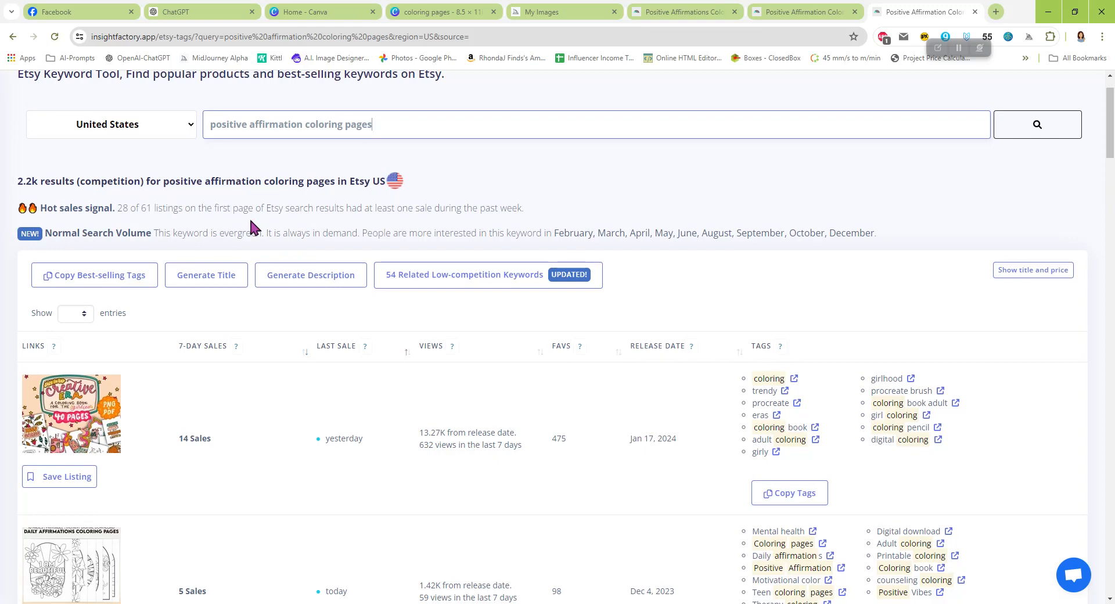
scroll(538, 360, "down", 2)
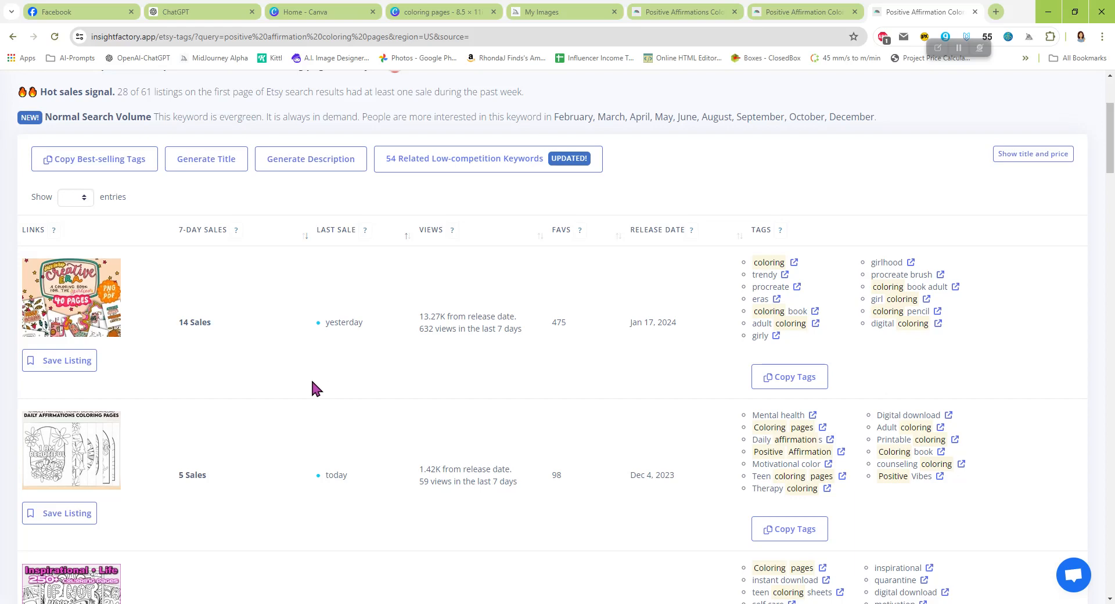
scroll(312, 382, "down", 1)
scroll(305, 388, "down", 3)
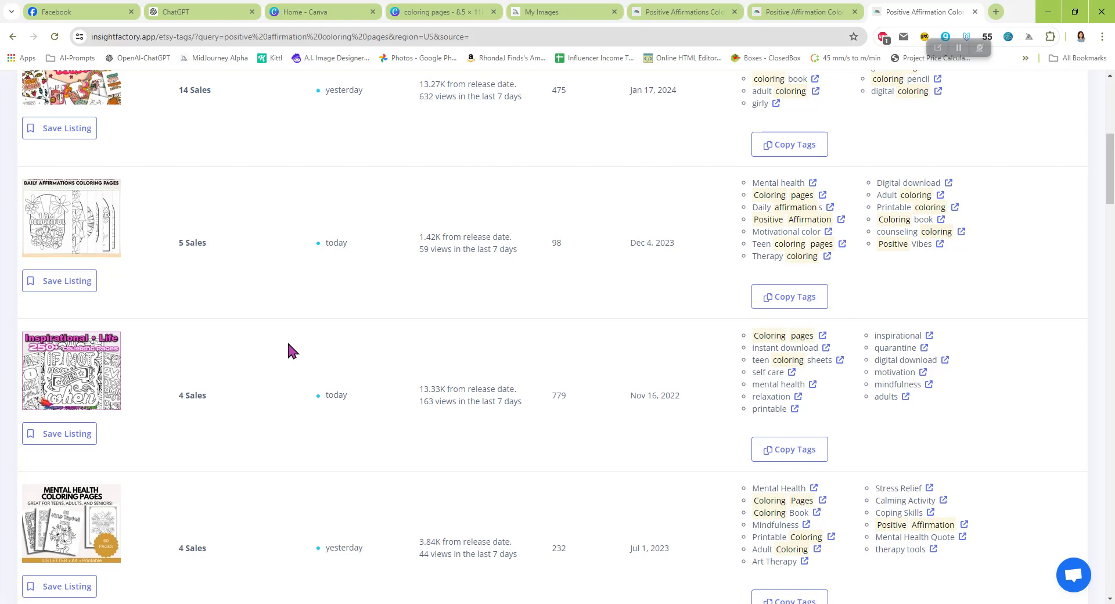
scroll(288, 339, "down", 7)
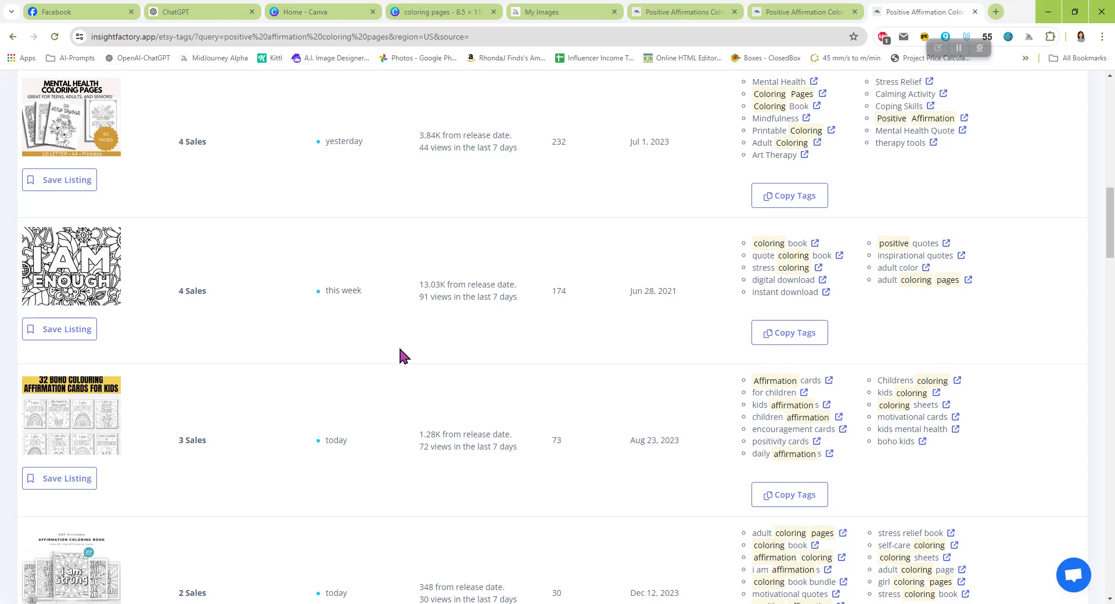
scroll(405, 207, "down", 3)
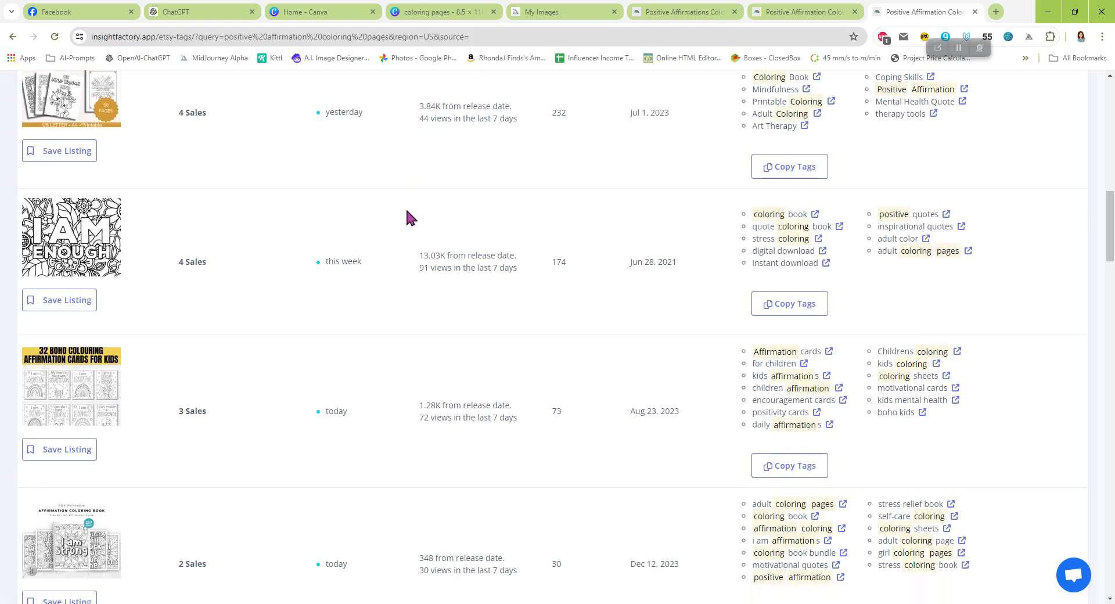
scroll(392, 307, "up", 10)
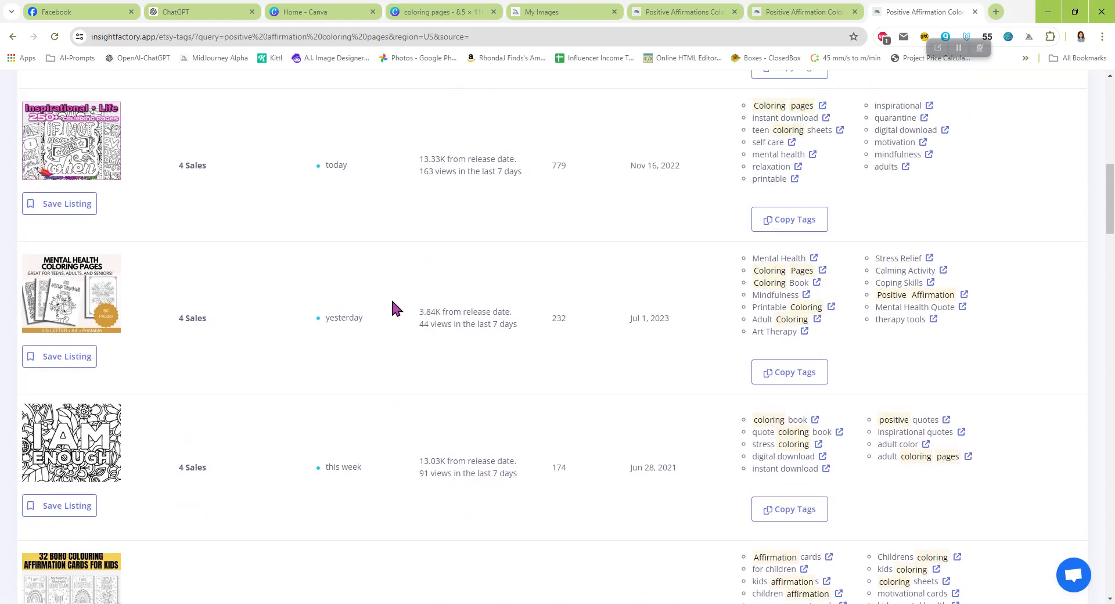
scroll(389, 296, "up", 4)
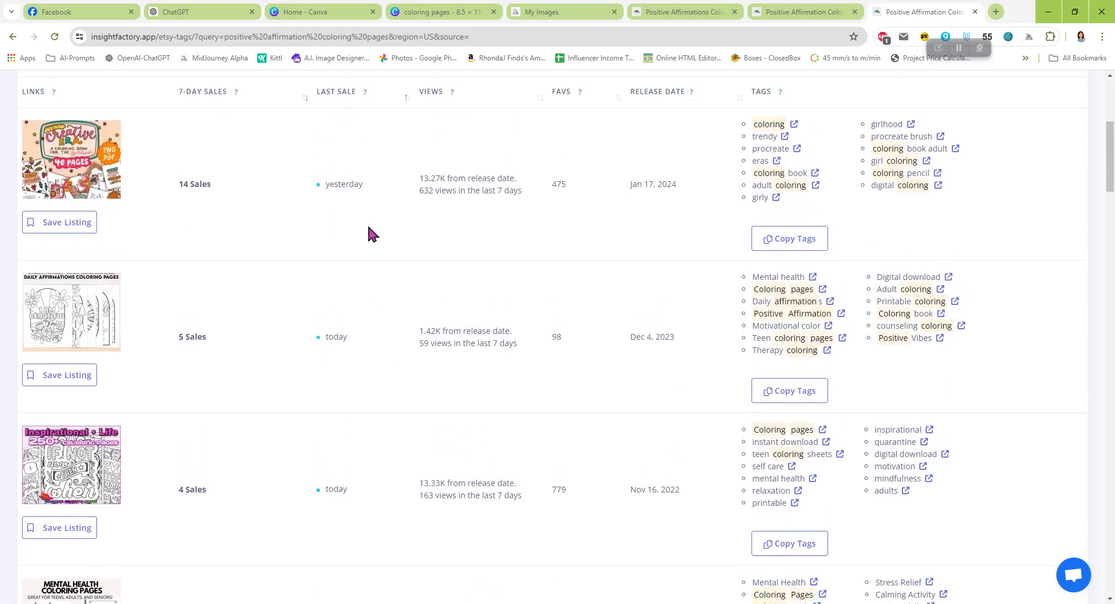
scroll(268, 142, "up", 1)
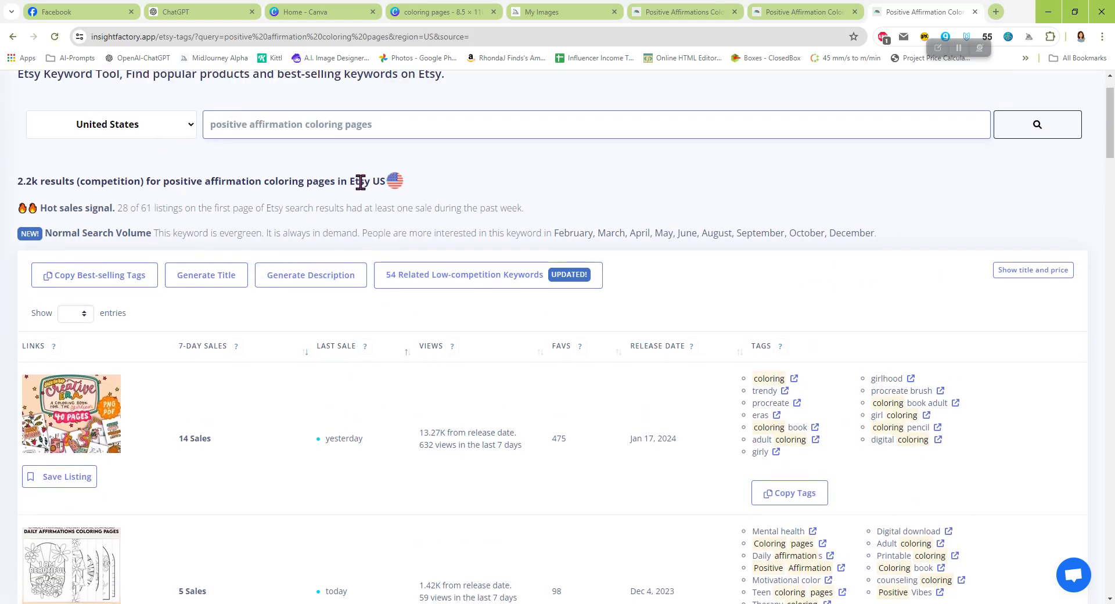
scroll(377, 360, "down", 3)
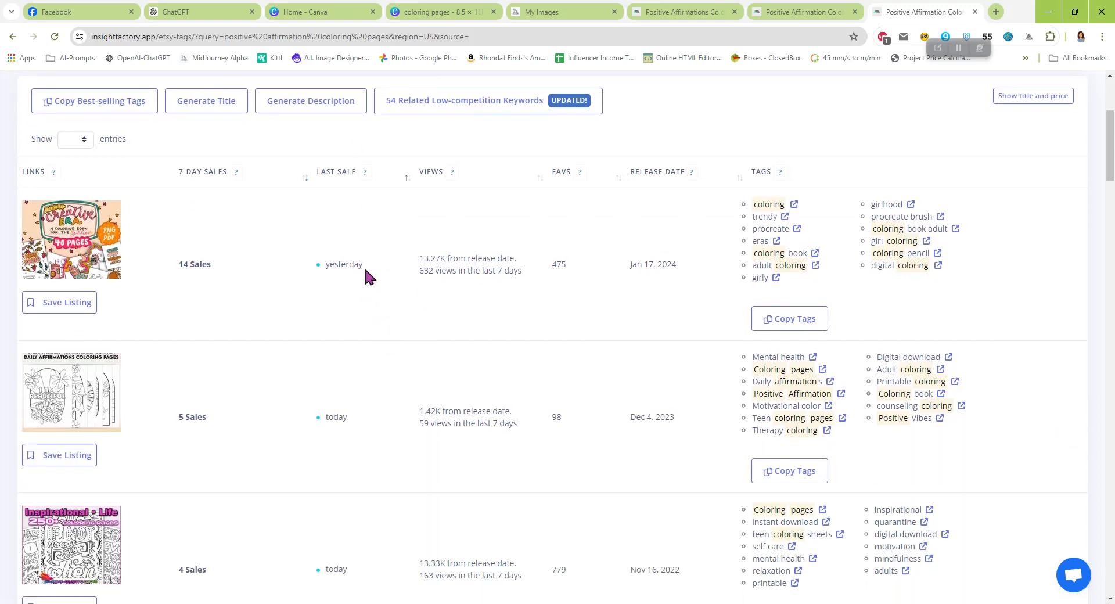
scroll(375, 291, "down", 3)
scroll(370, 384, "down", 6)
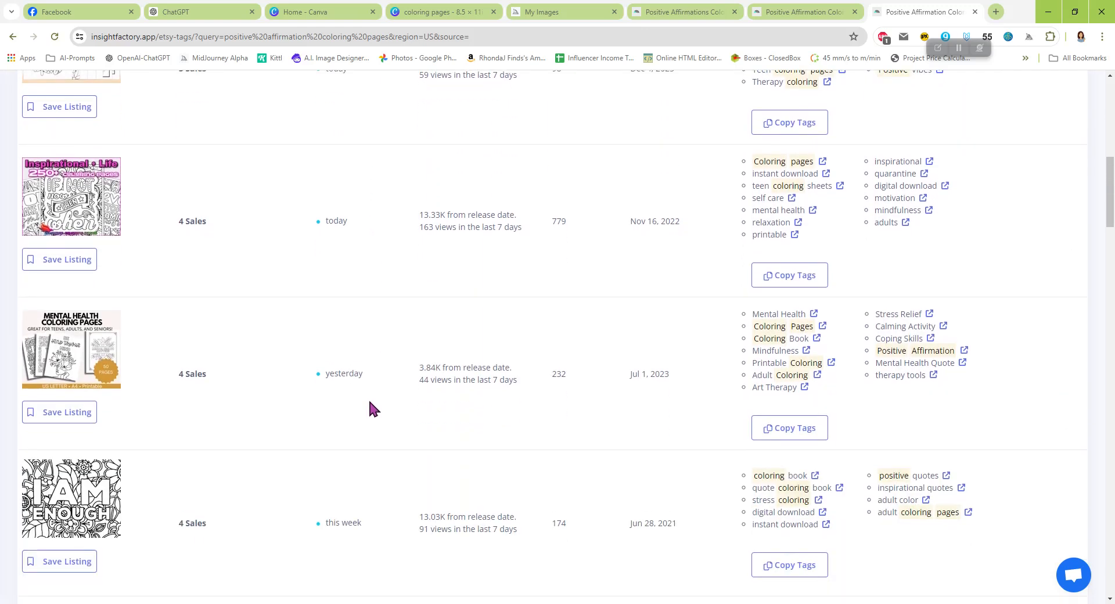
scroll(372, 492, "down", 3)
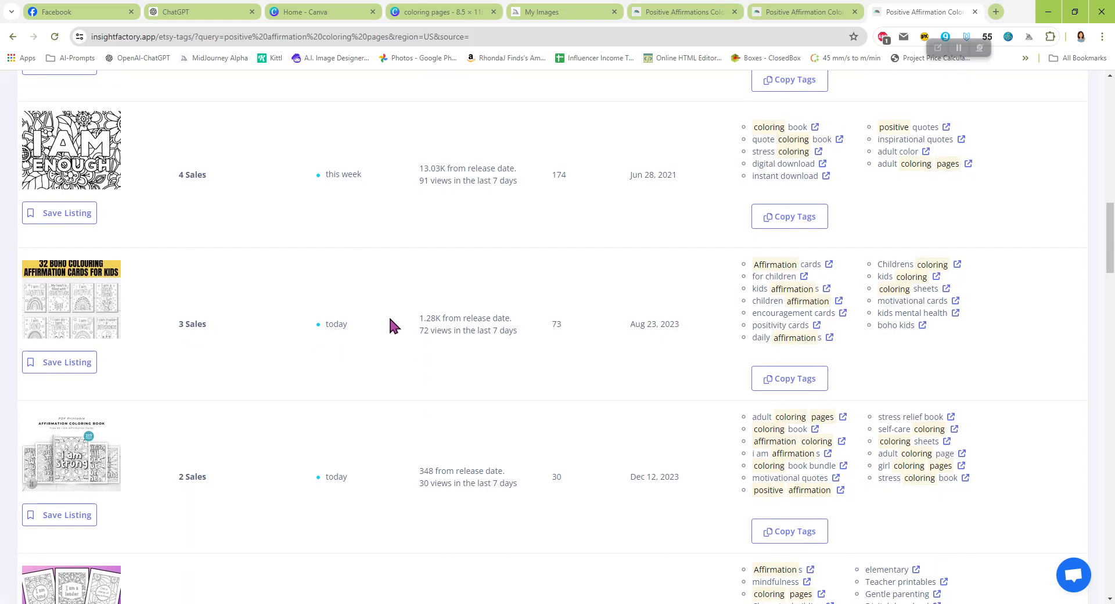
scroll(390, 319, "up", 3)
- Close the two keyword result pages, switch to the coloring pages design in Canva and select its blank first page
left_click(975, 12)
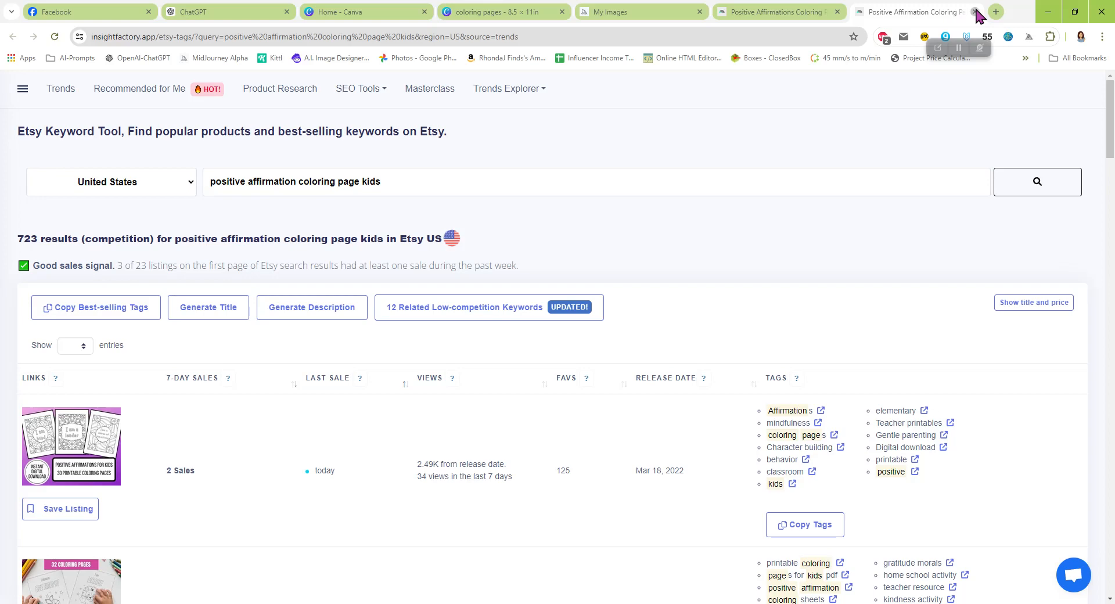
left_click(975, 11)
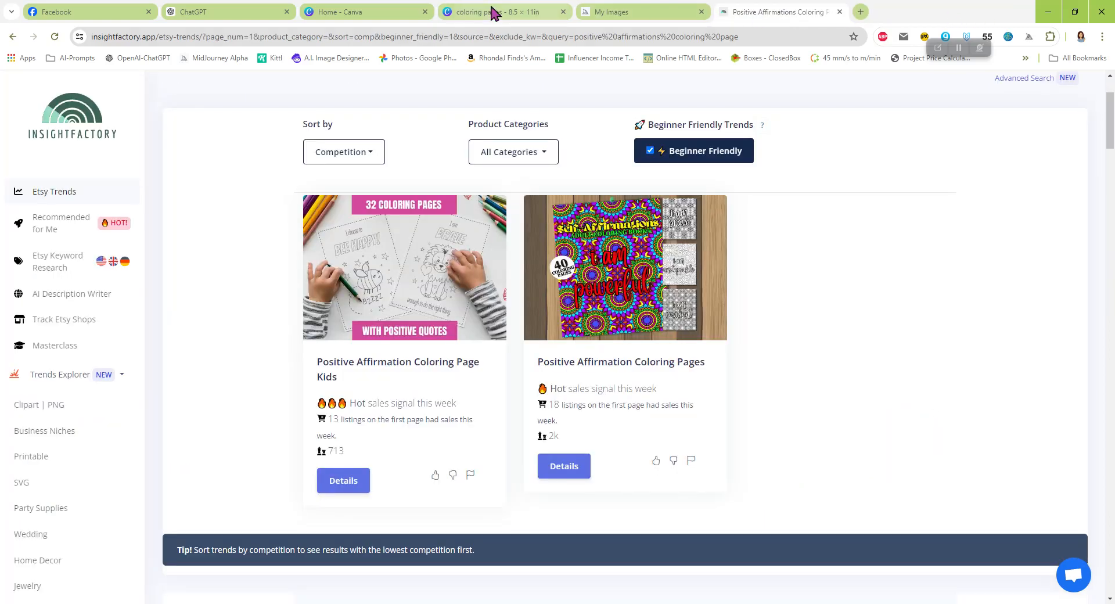
mouse_move(404, 17)
left_click(480, 11)
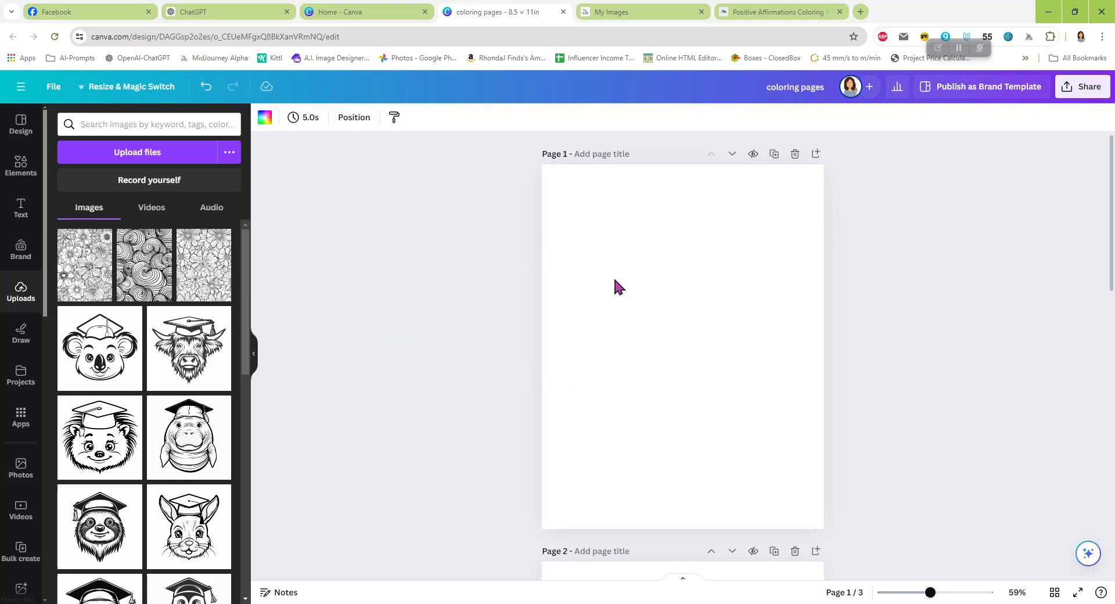
left_click(615, 281)
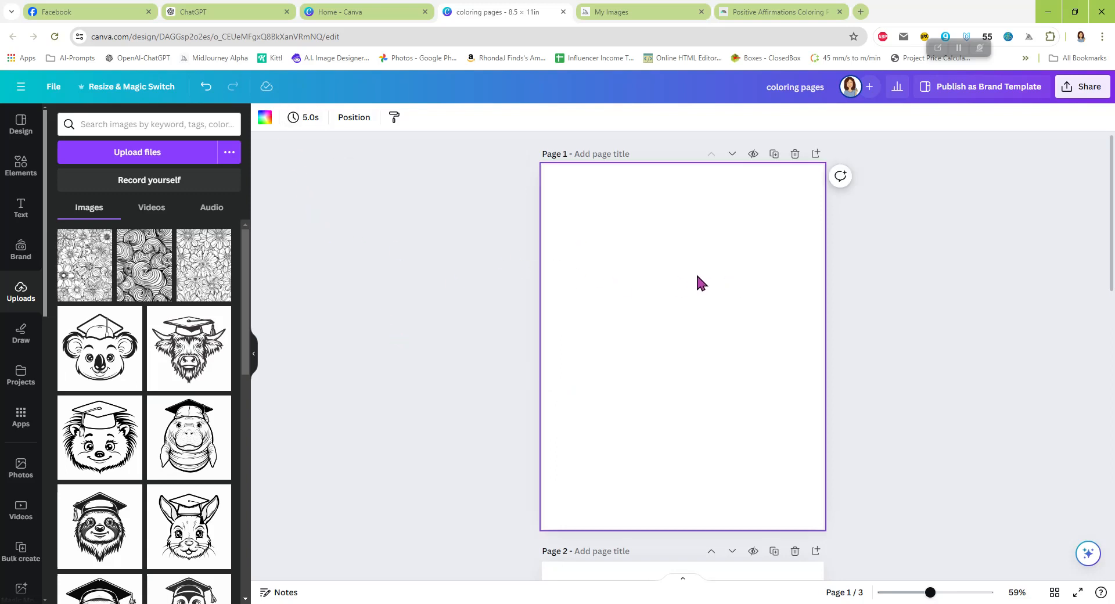
- Set up a custom 8.5 × 11 in design from Canva's home page without creating it, and return to the coloring pages design
left_click(356, 13)
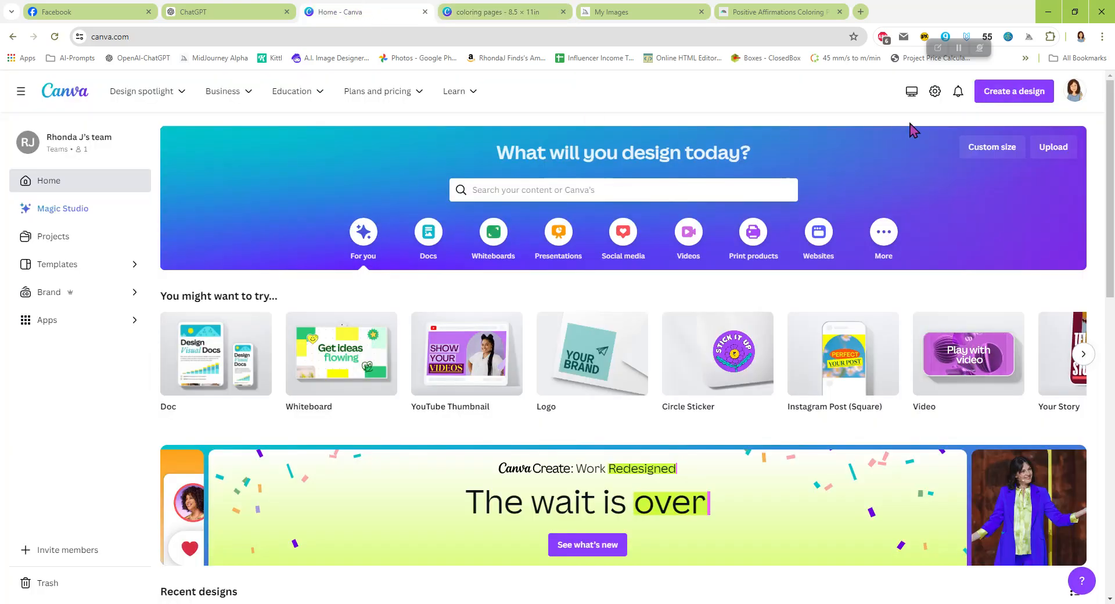
left_click(1004, 99)
left_click(874, 456)
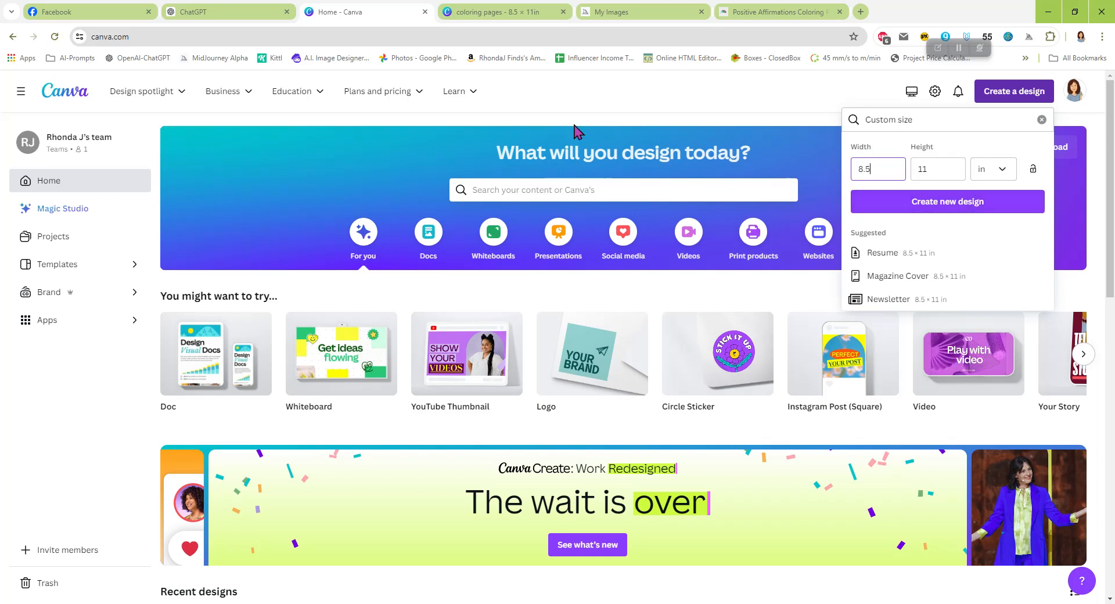
left_click(489, 13)
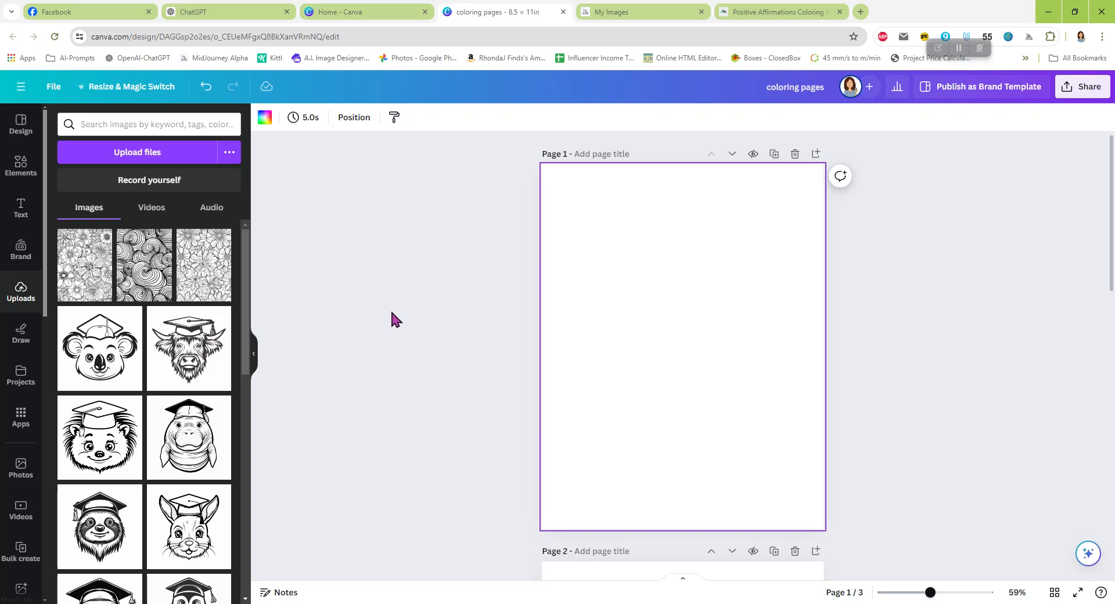
- Look through the generated coloring page images in Midjourney, and close the Midjourney and Insight Factory pages
left_click(637, 12)
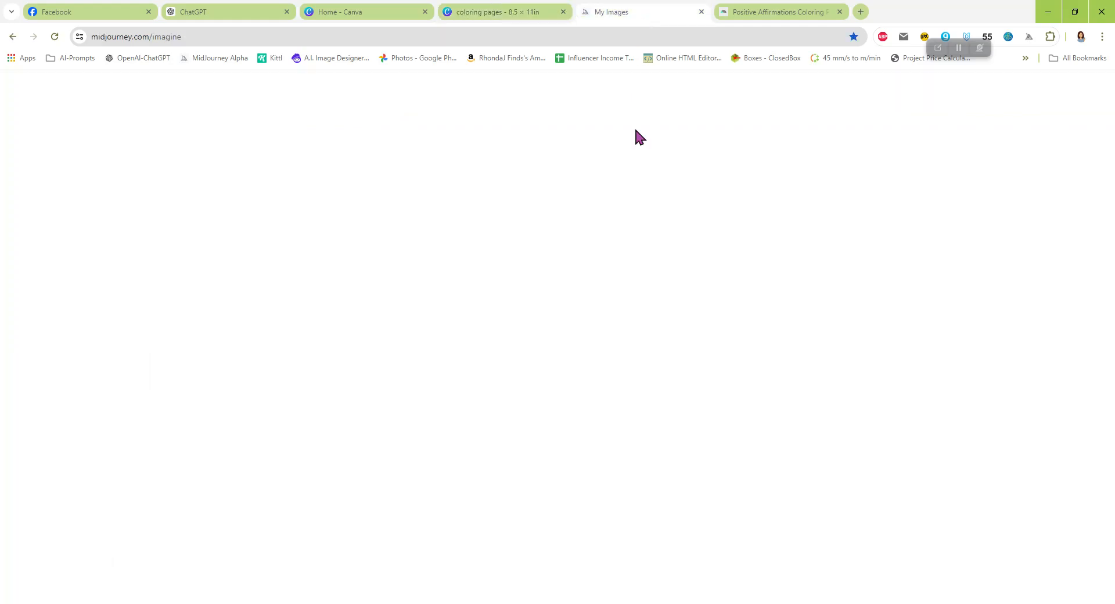
scroll(621, 278, "up", 15)
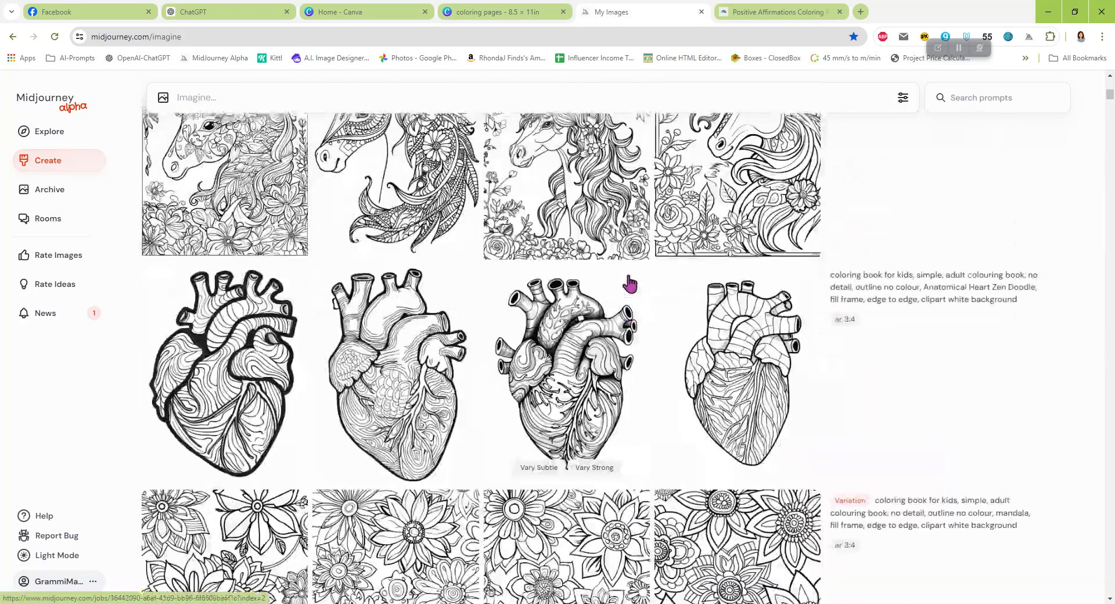
scroll(626, 235, "up", 10)
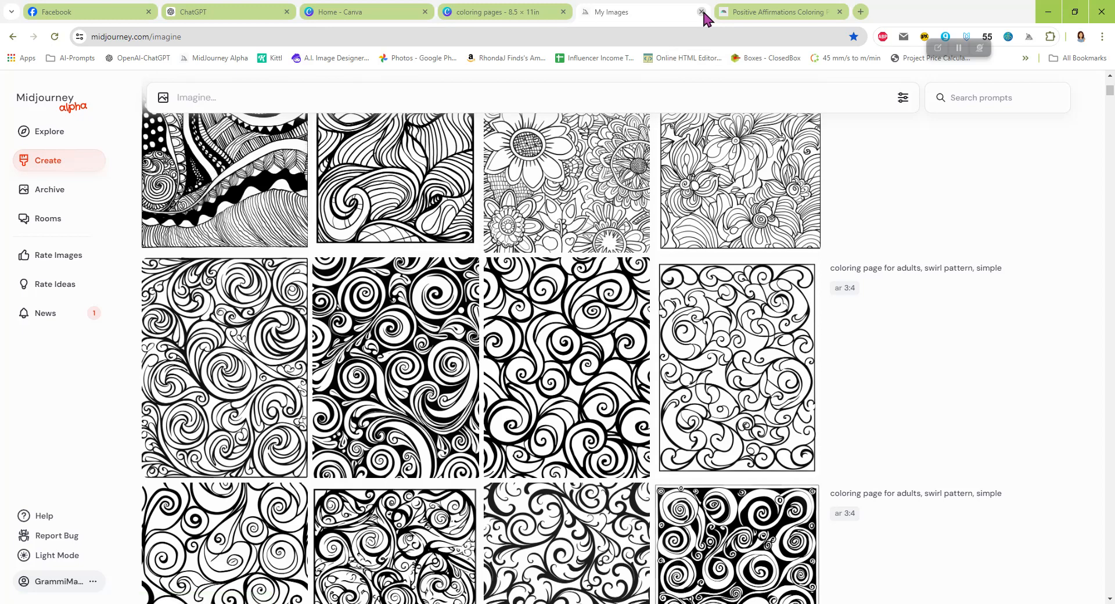
left_click(702, 12)
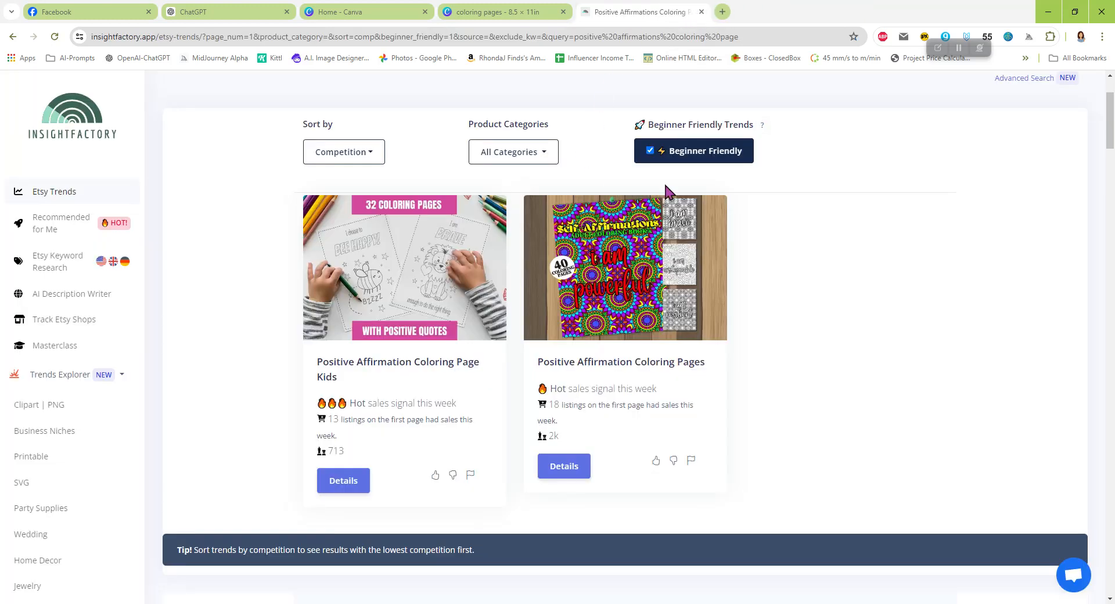
left_click(702, 12)
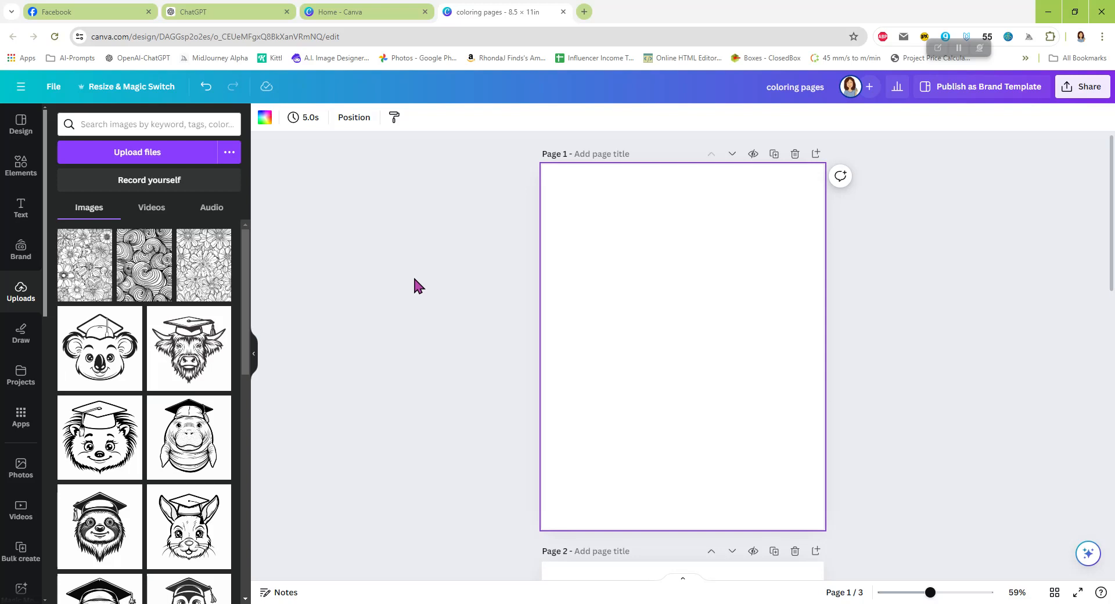
- Open Creative Fabrica in a new tab, search it for "coloring pages" and browse the results
left_click(584, 12)
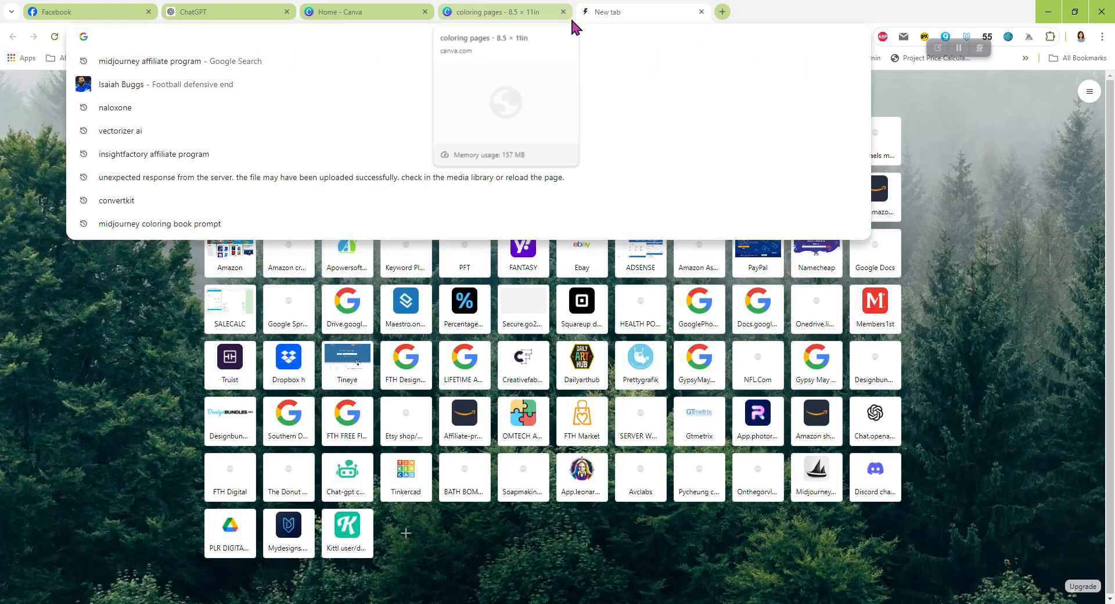
left_click(530, 377)
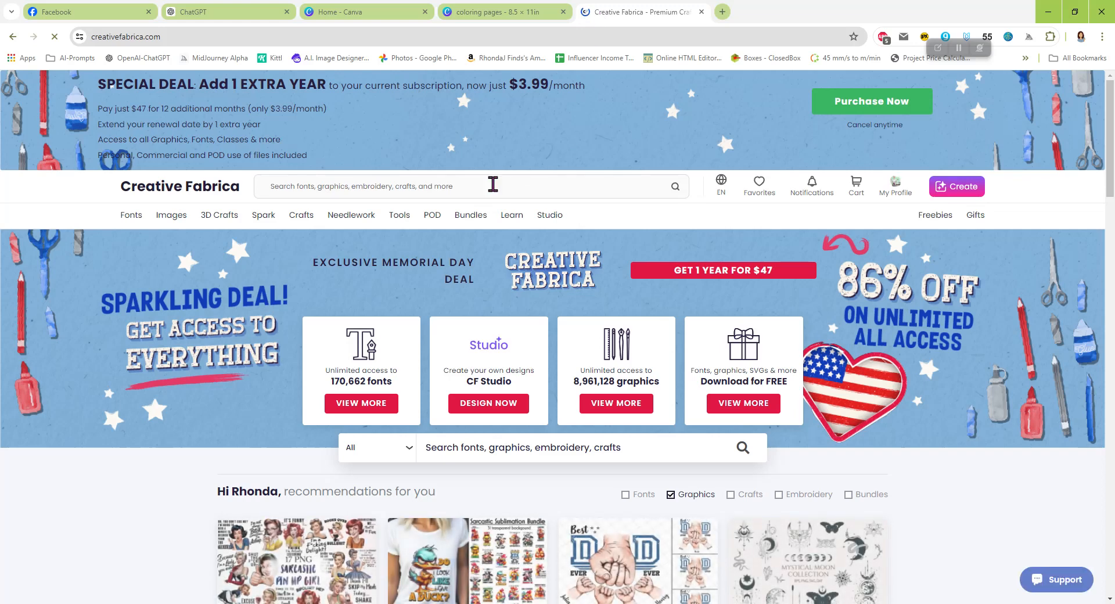
left_click(492, 184)
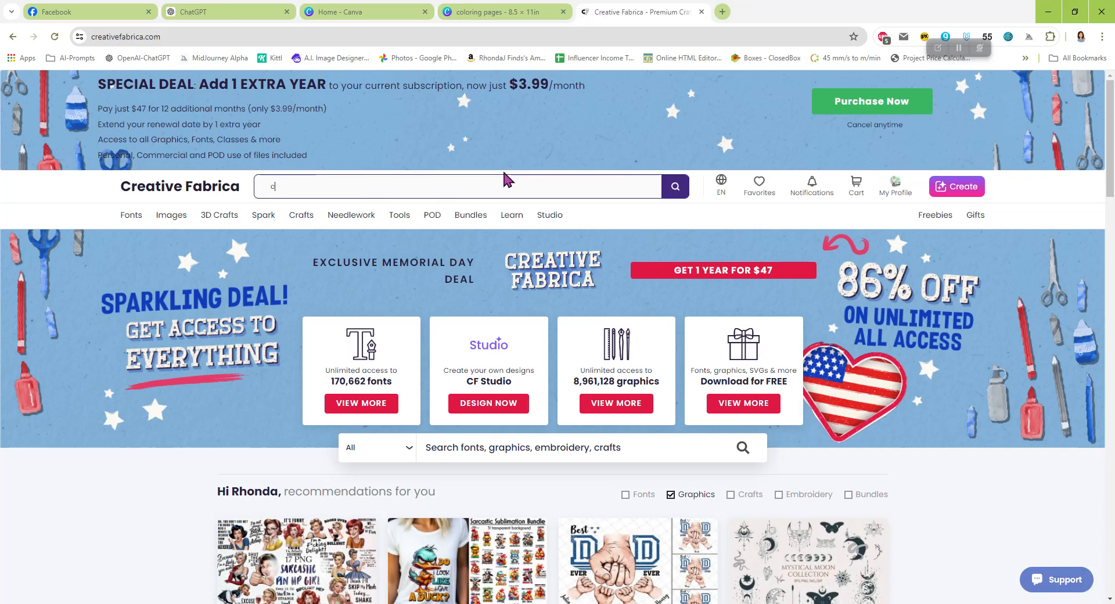
type("coloring pages")
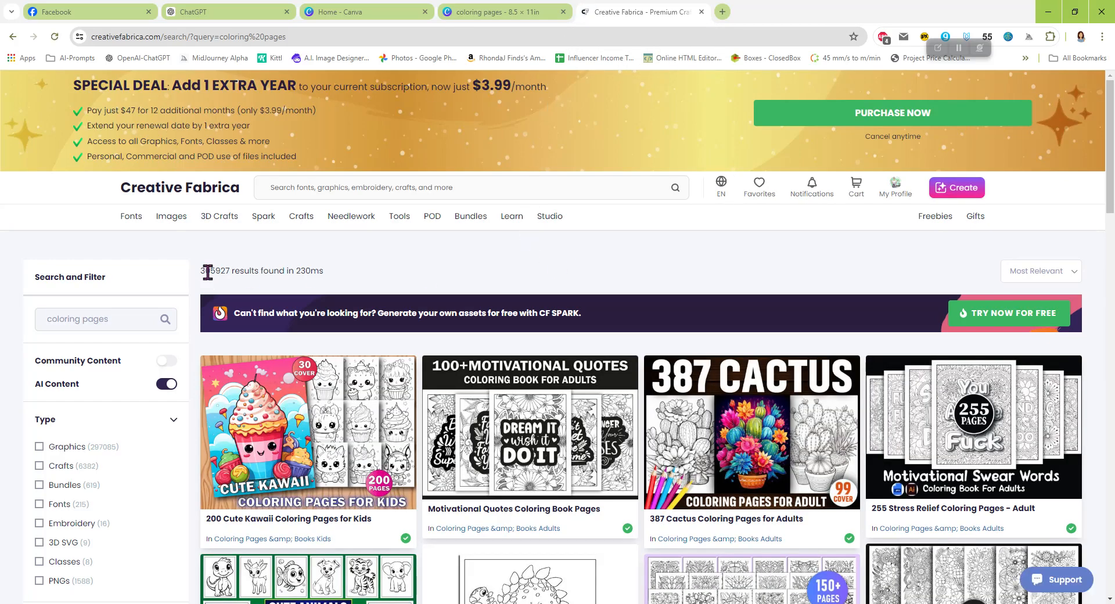
scroll(583, 243, "down", 5)
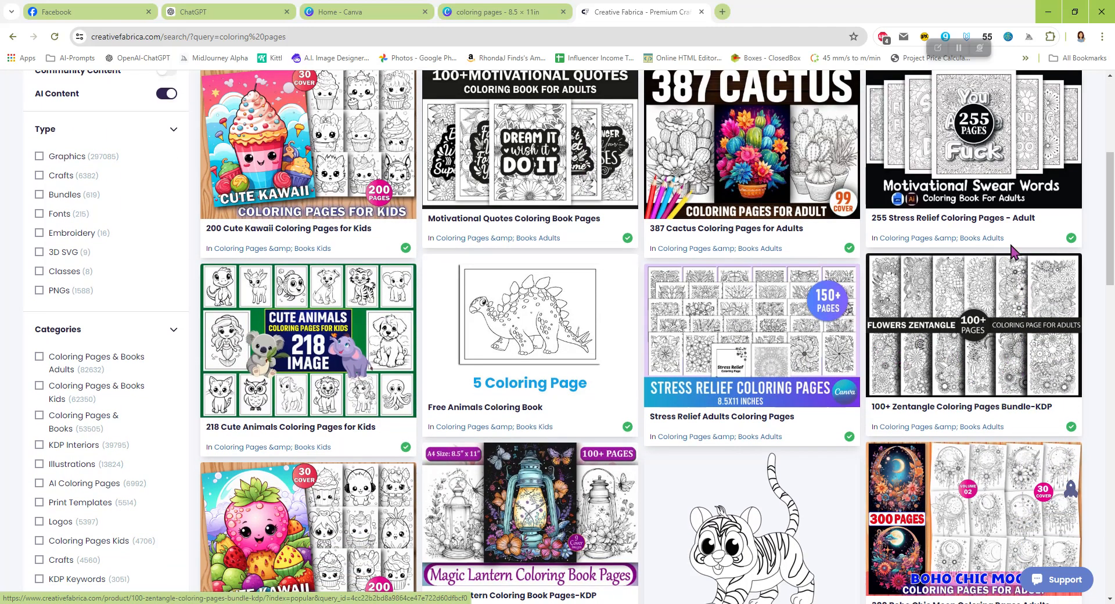
- Examine the 100+ Zentangle Coloring Pages Bundle-KDP product page, and close both Creative Fabrica pages
left_click(928, 298)
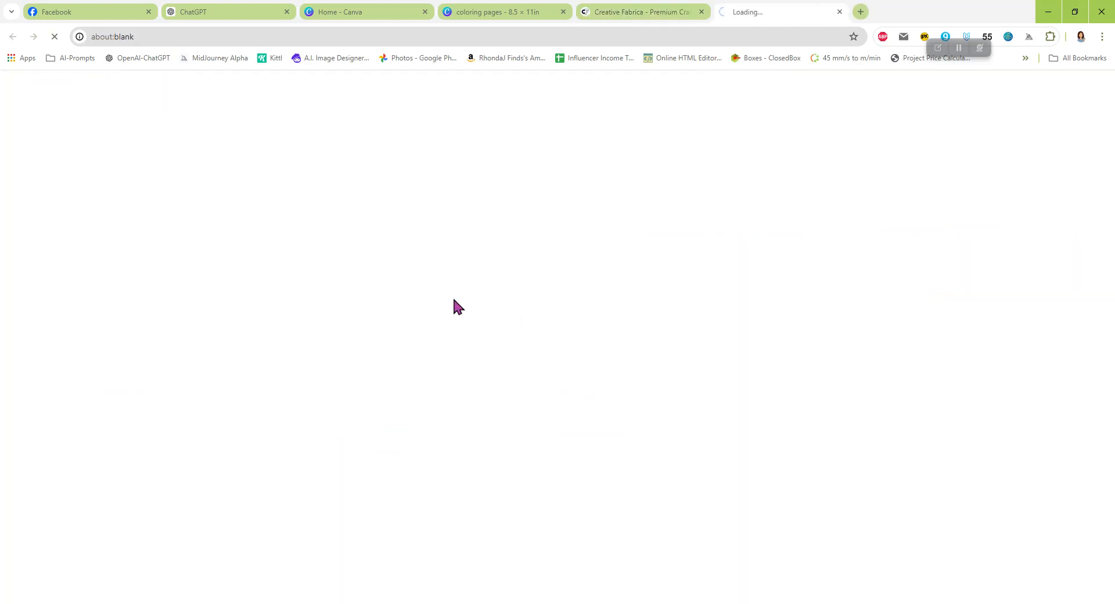
scroll(156, 300, "down", 2)
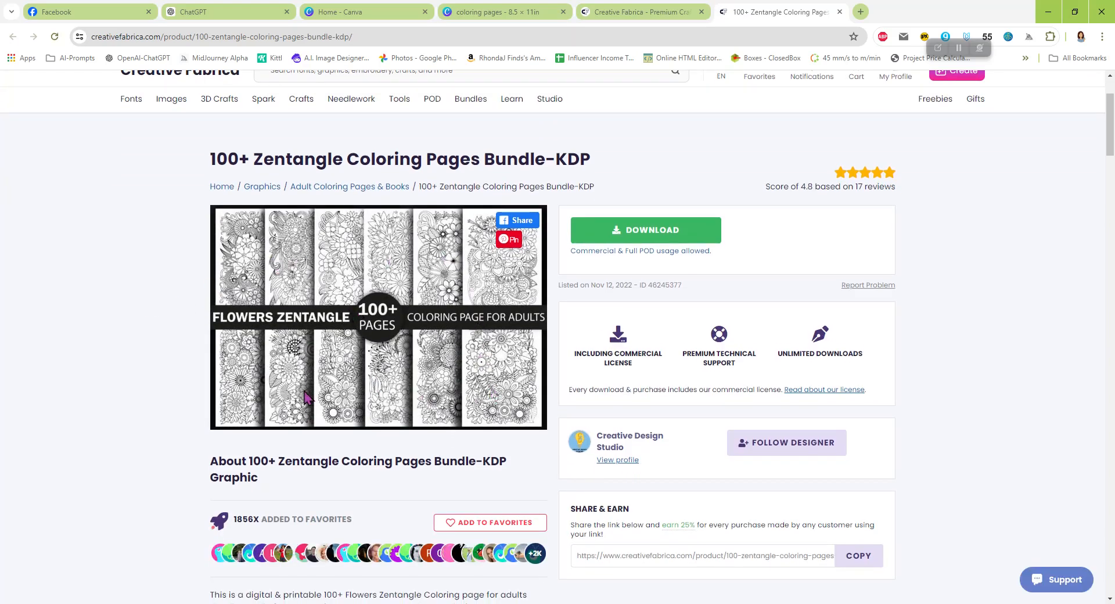
left_click(840, 12)
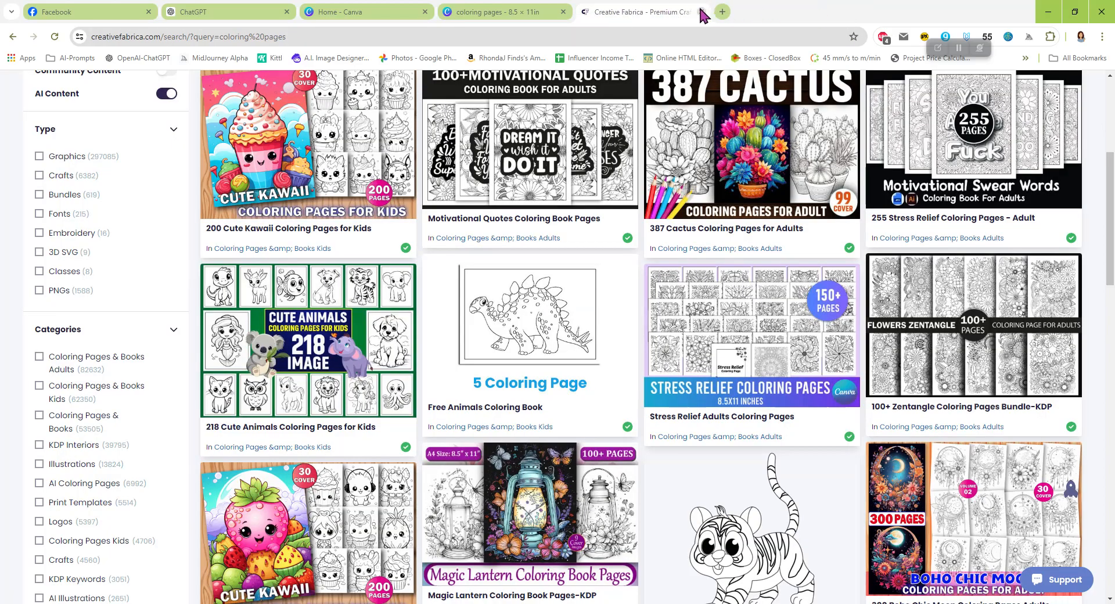
left_click(701, 12)
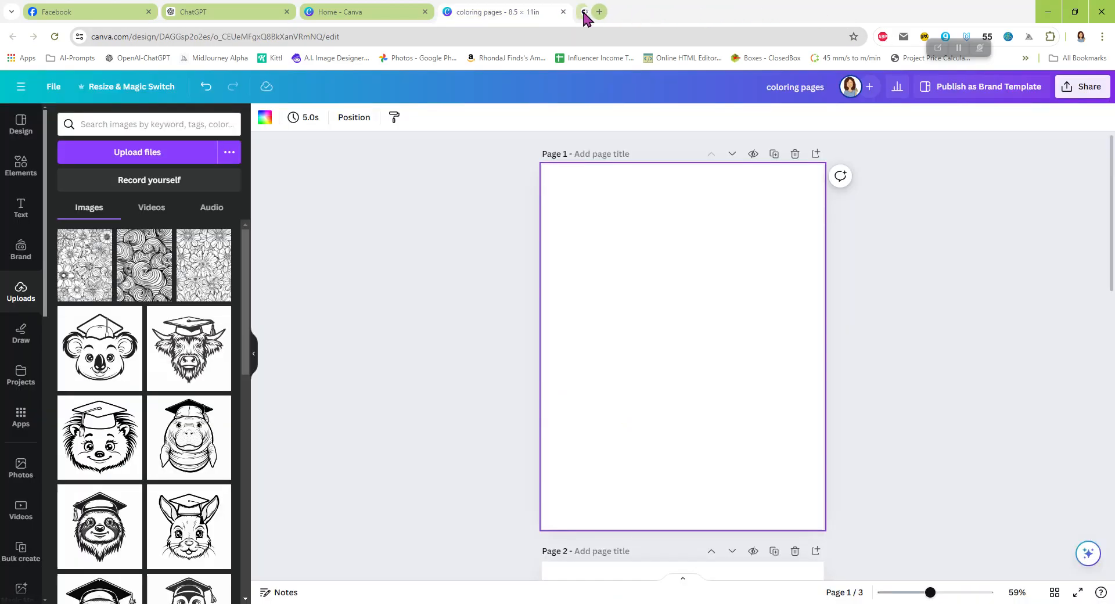
- Place the first uploaded flower pattern on page 1 and enlarge it to fill the page with a narrow white margin
left_click(419, 383)
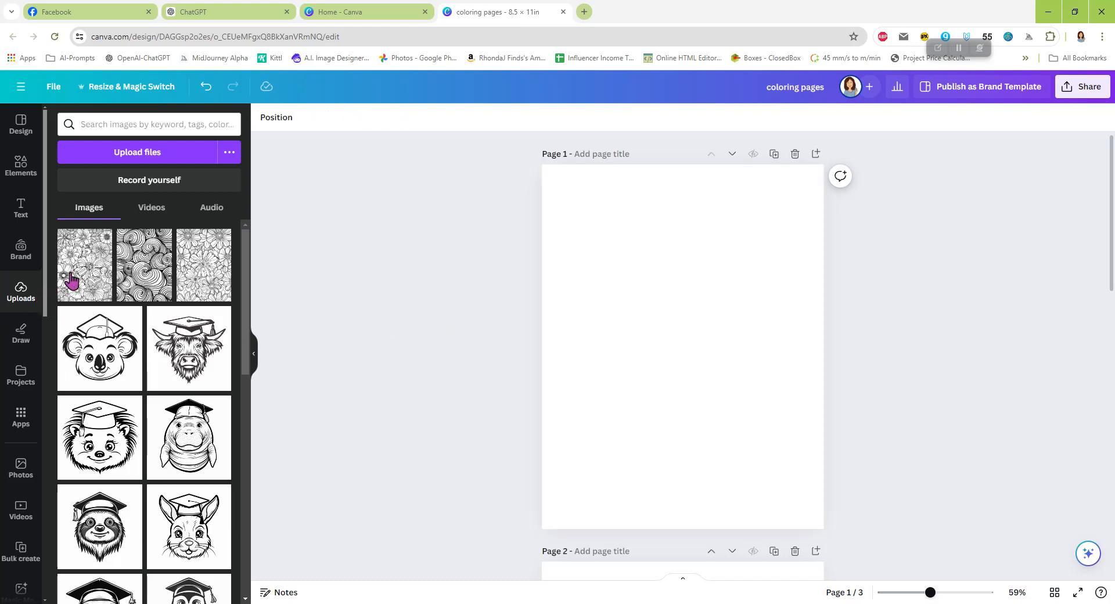
left_click(90, 273)
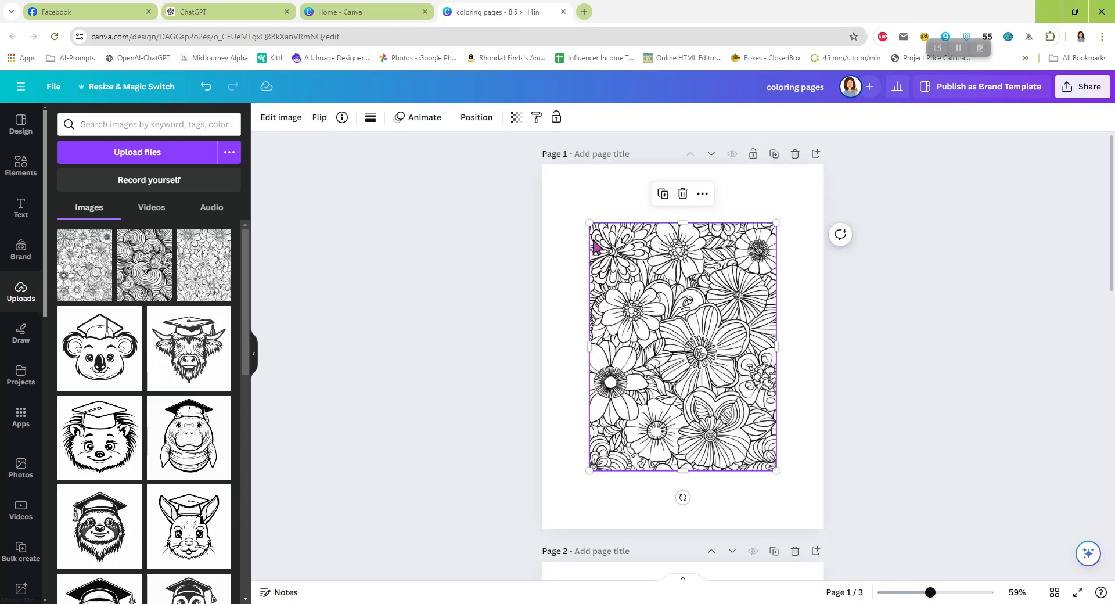
left_click_drag(589, 223, 545, 176)
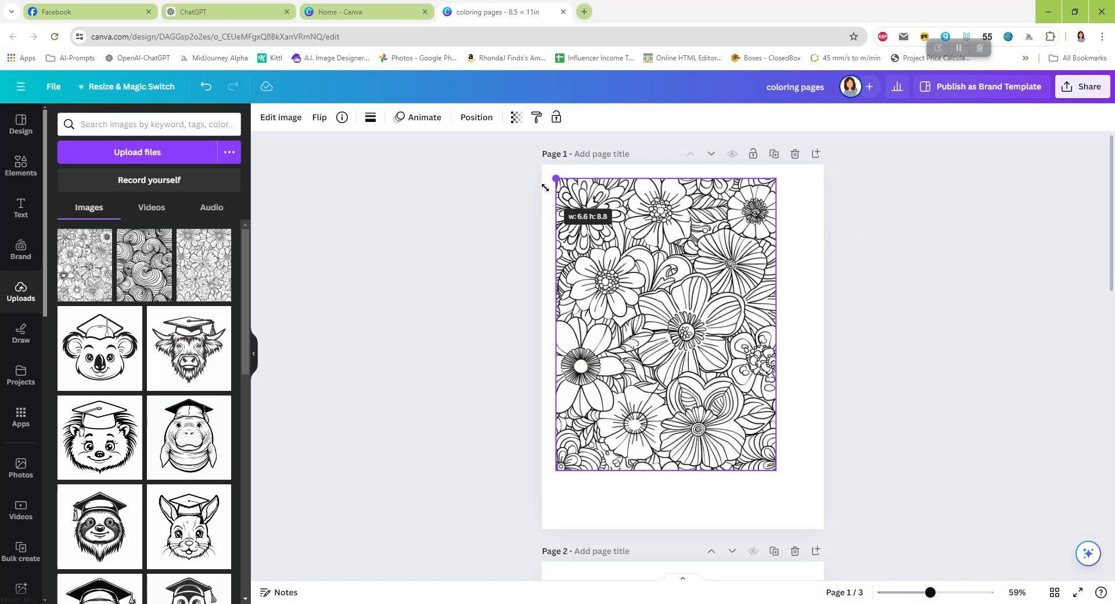
left_click_drag(777, 471, 809, 518)
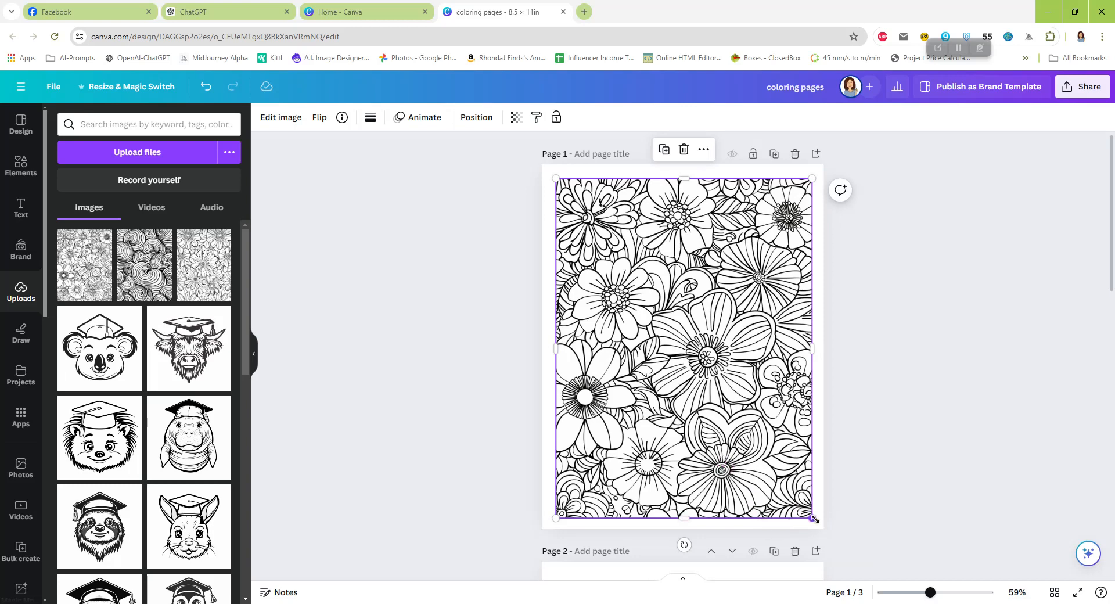
left_click_drag(812, 517, 811, 516)
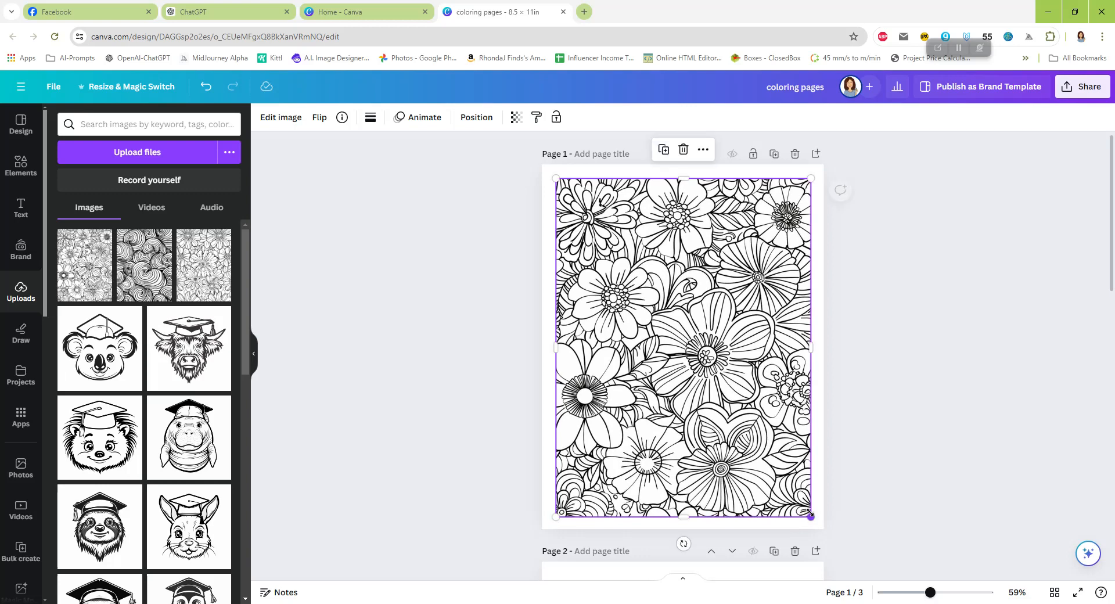
- Add a solid black border to the flower pattern and adjust the image's position to centre it on the page
left_click(370, 118)
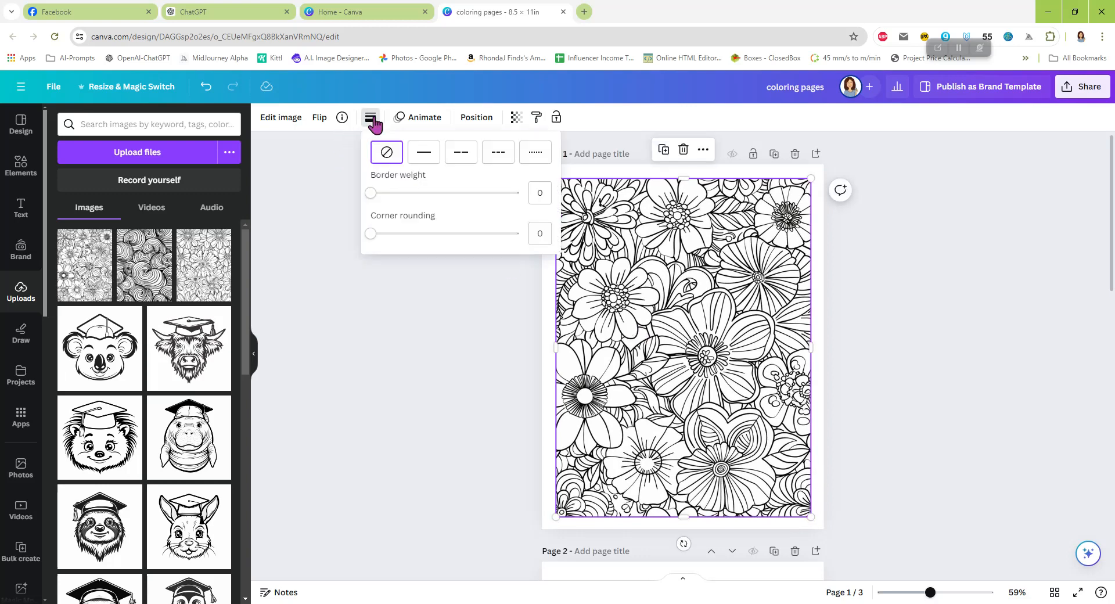
left_click(424, 153)
left_click_drag(380, 192, 385, 195)
left_click(954, 307)
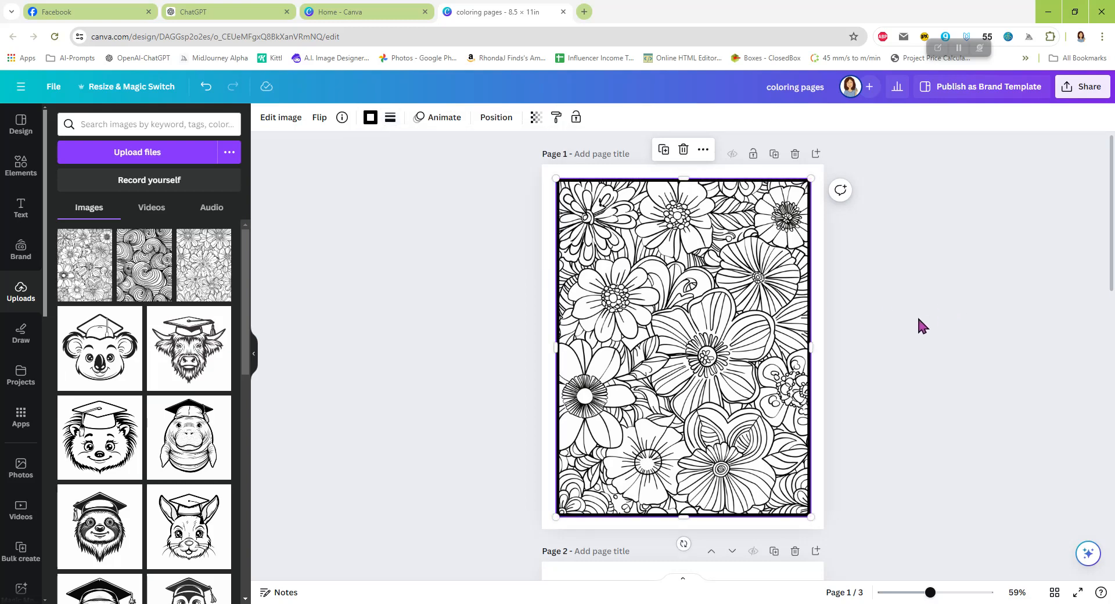
left_click(680, 352)
left_click_drag(679, 352, 677, 342)
left_click(864, 357)
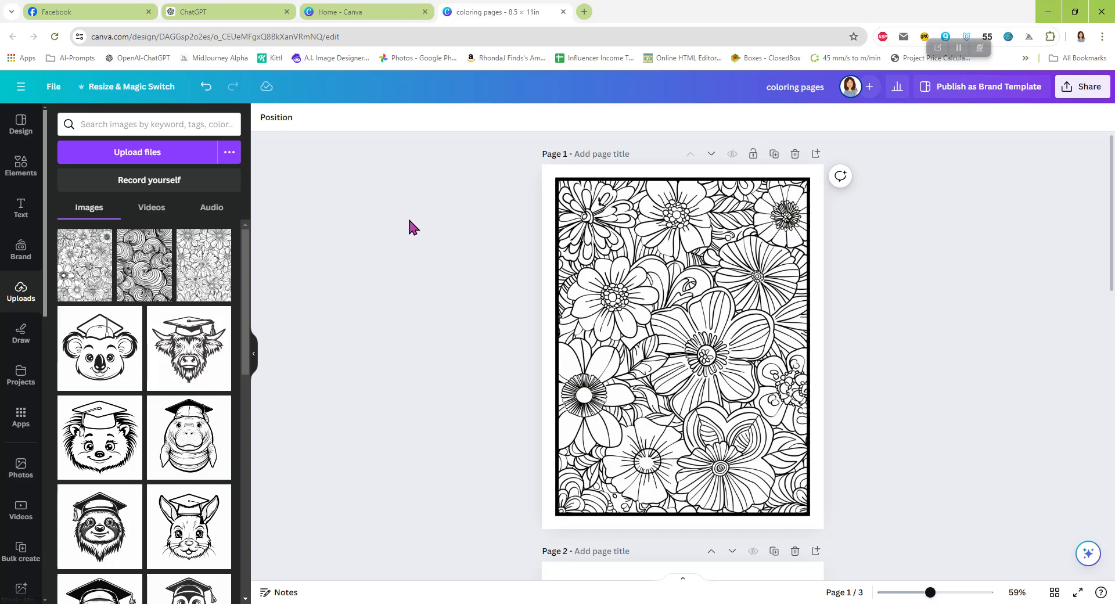
- Review the new mothers affirmation list in ChatGPT and copy the first entry, "I am a loving and capable mother", without its period
left_click(231, 12)
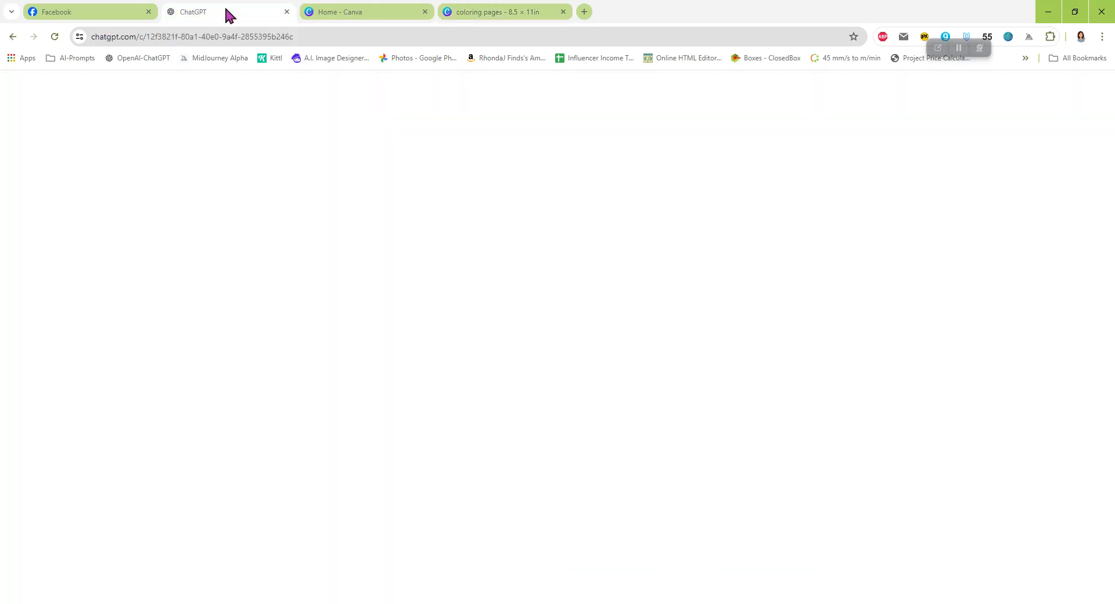
scroll(615, 341, "up", 3)
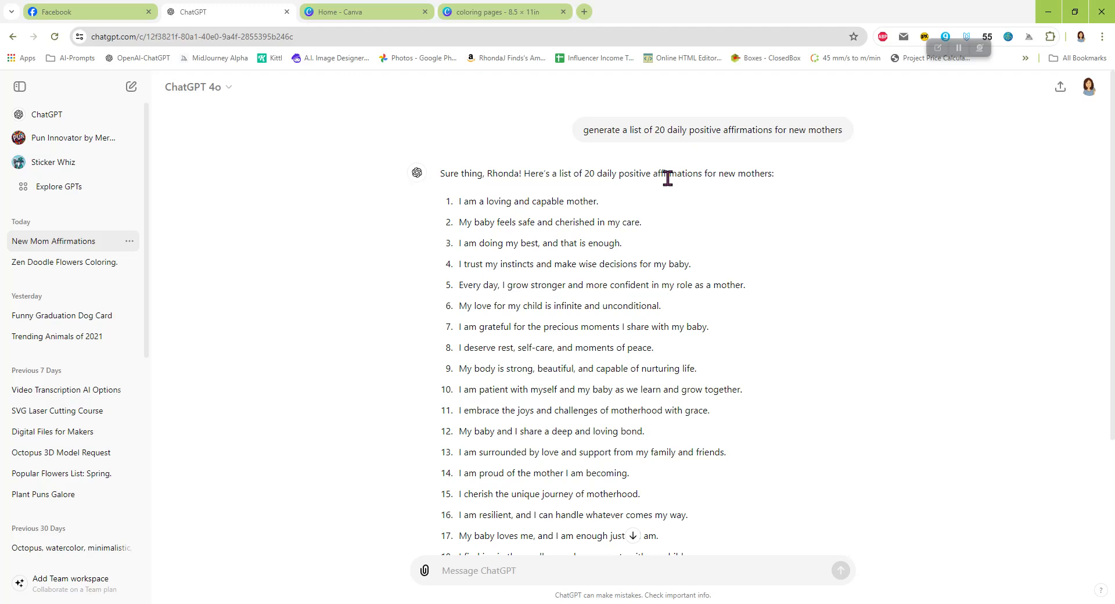
scroll(716, 219, "down", 3)
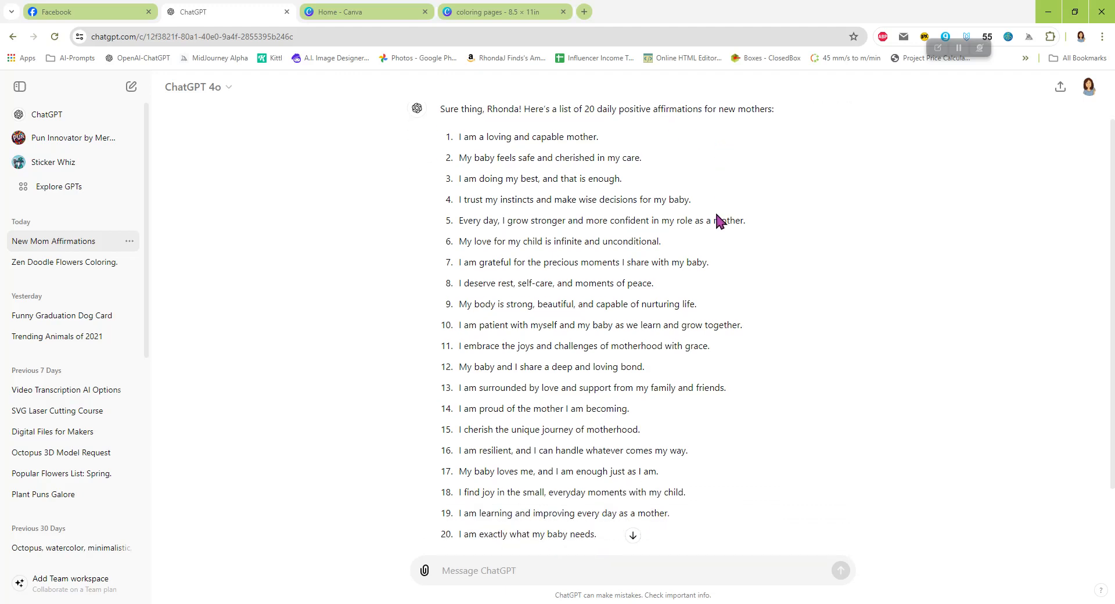
scroll(715, 290, "up", 3)
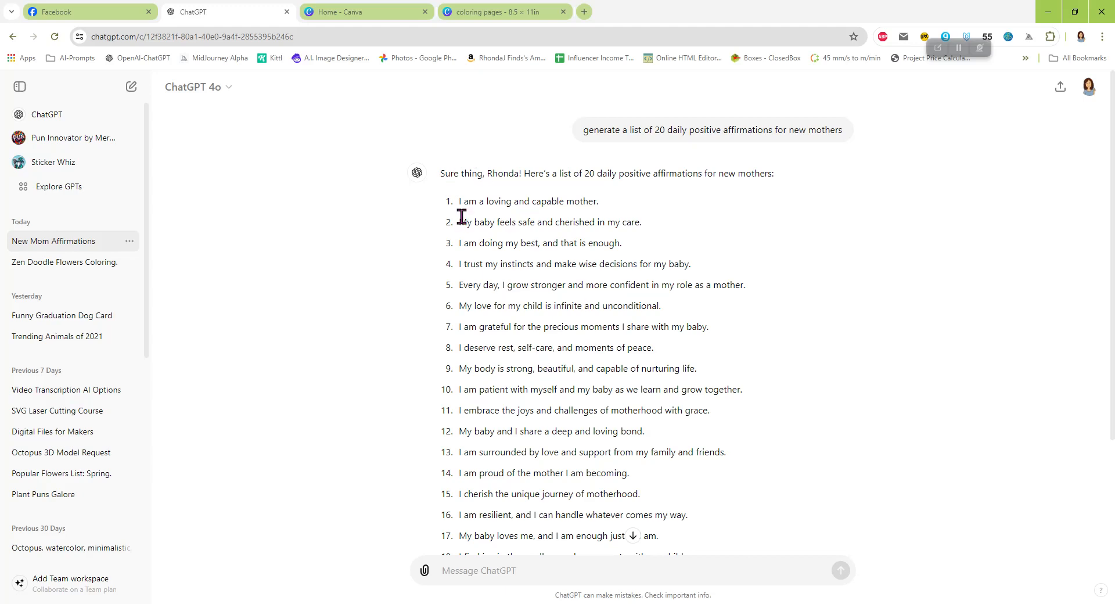
left_click_drag(459, 202, 598, 203)
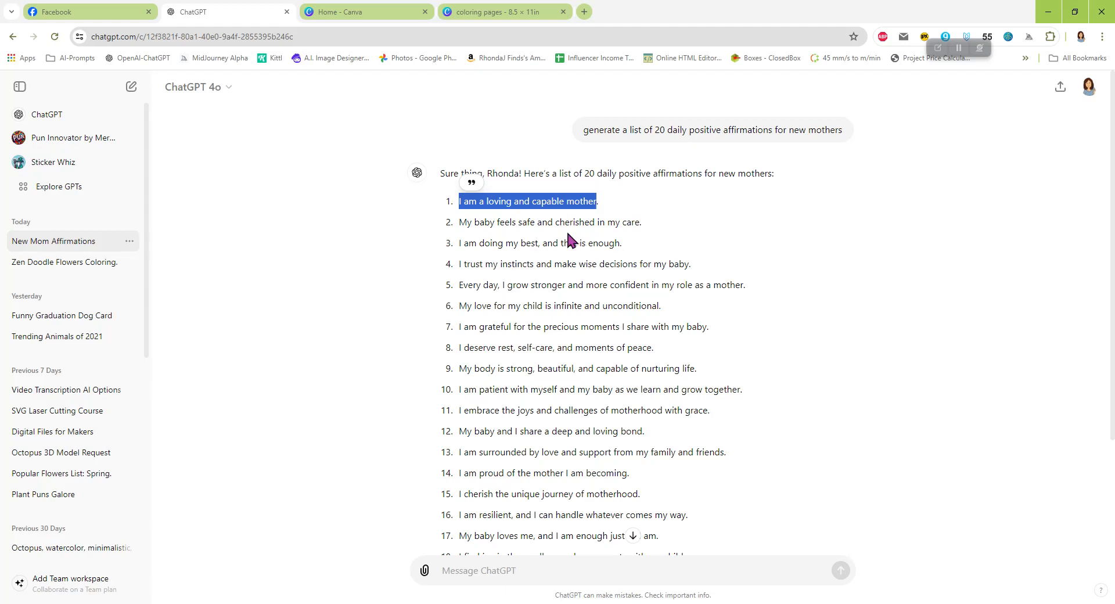
- Return to the coloring pages design in Canva and add a title reading "I AM A LOVING AND CAPABLE MOTHER" to page 1
left_click(502, 12)
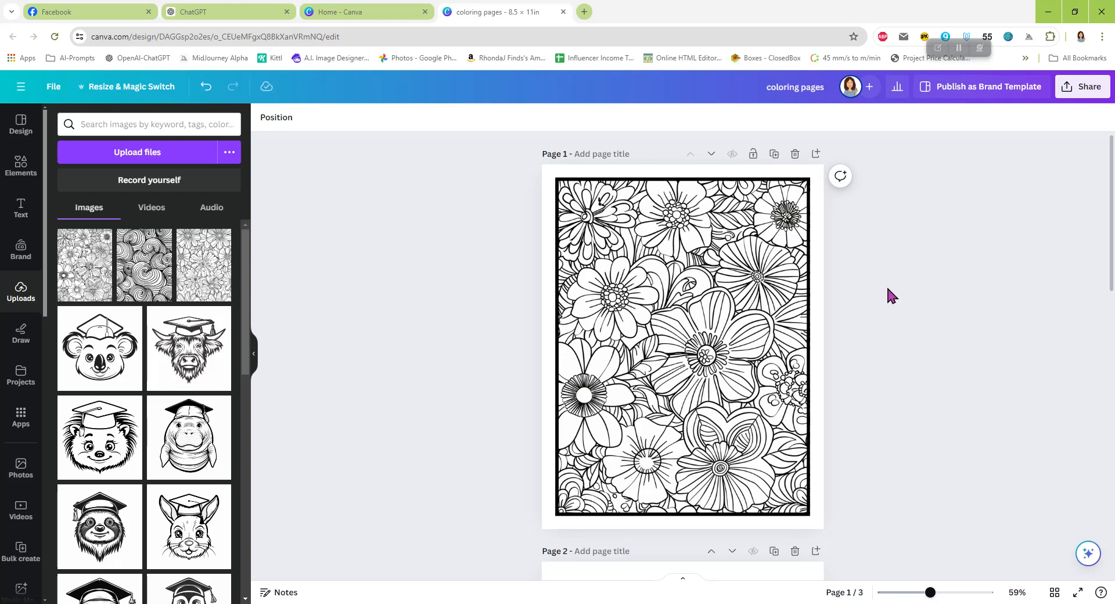
left_click(21, 209)
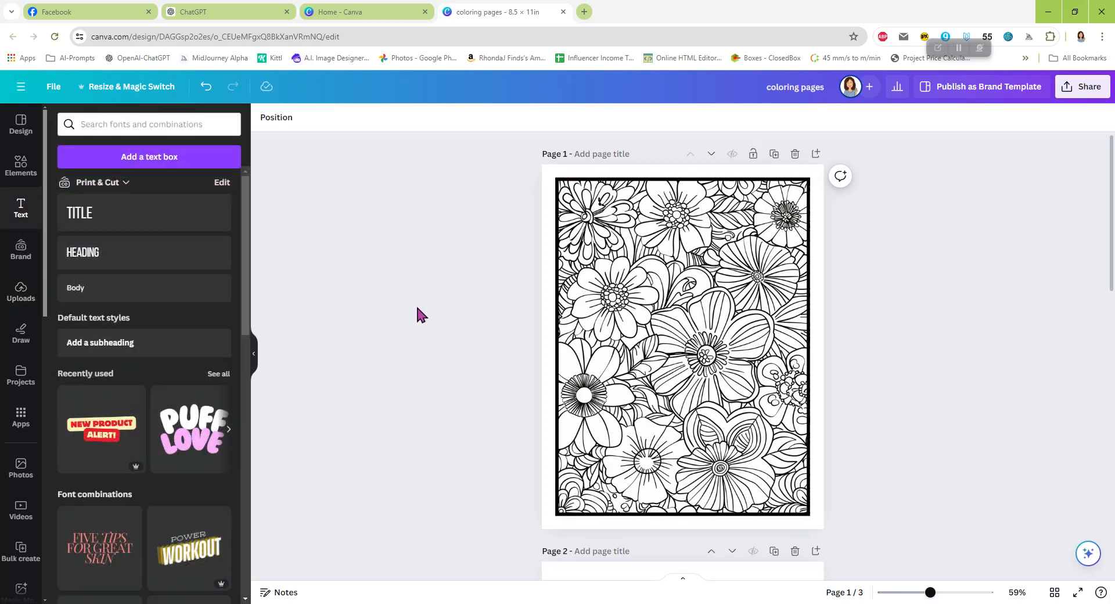
left_click(87, 217)
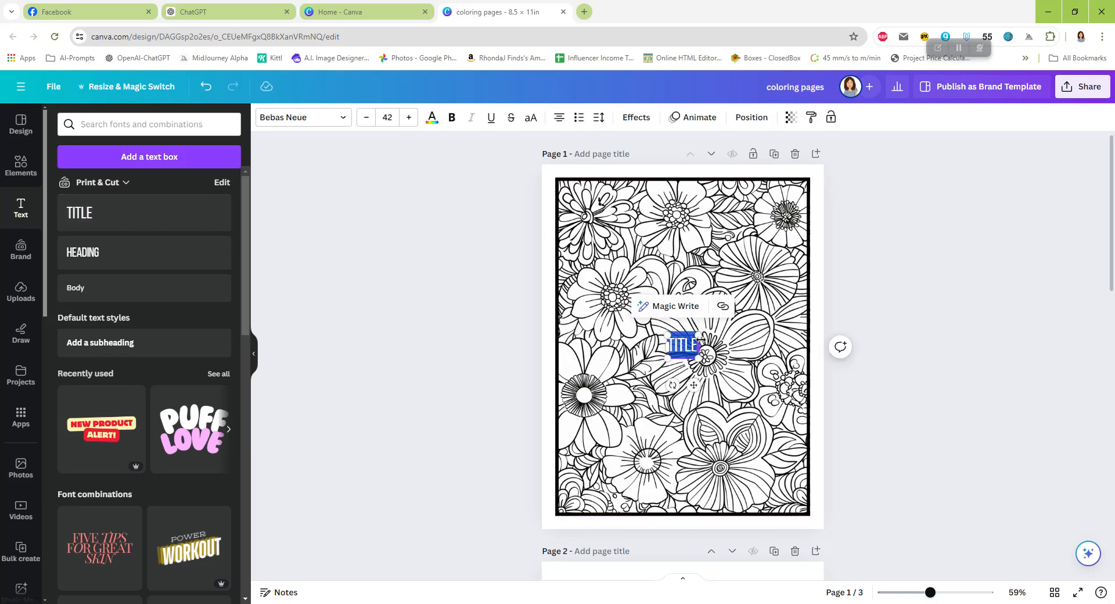
type("I AM A LOVING AND CAPABLE MOTHER")
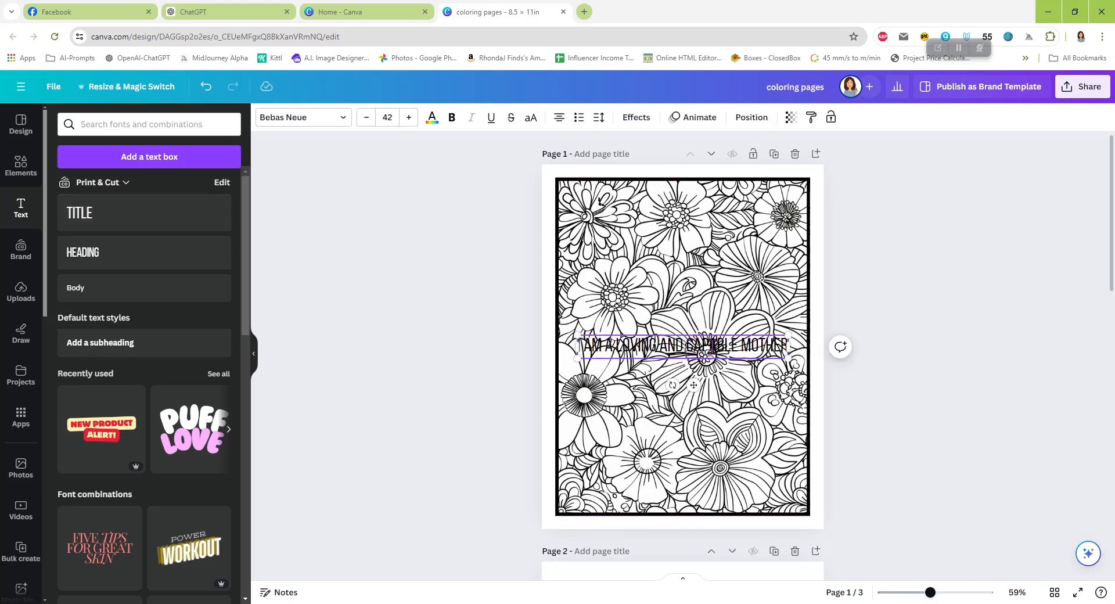
- Set the affirmation title's font to Bangers and its size to 45
left_click(344, 120)
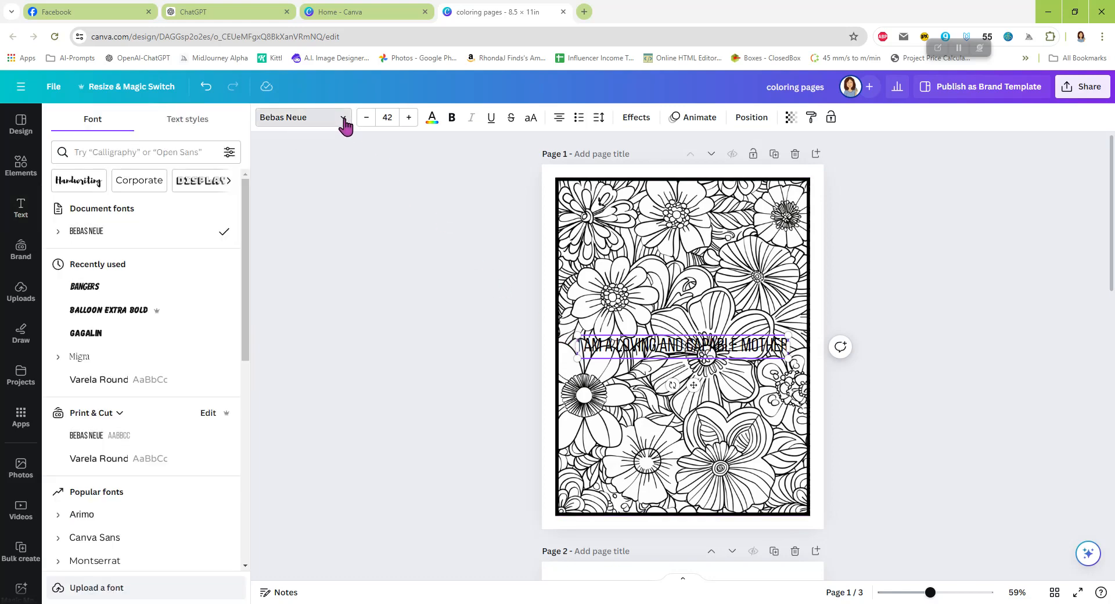
left_click(125, 317)
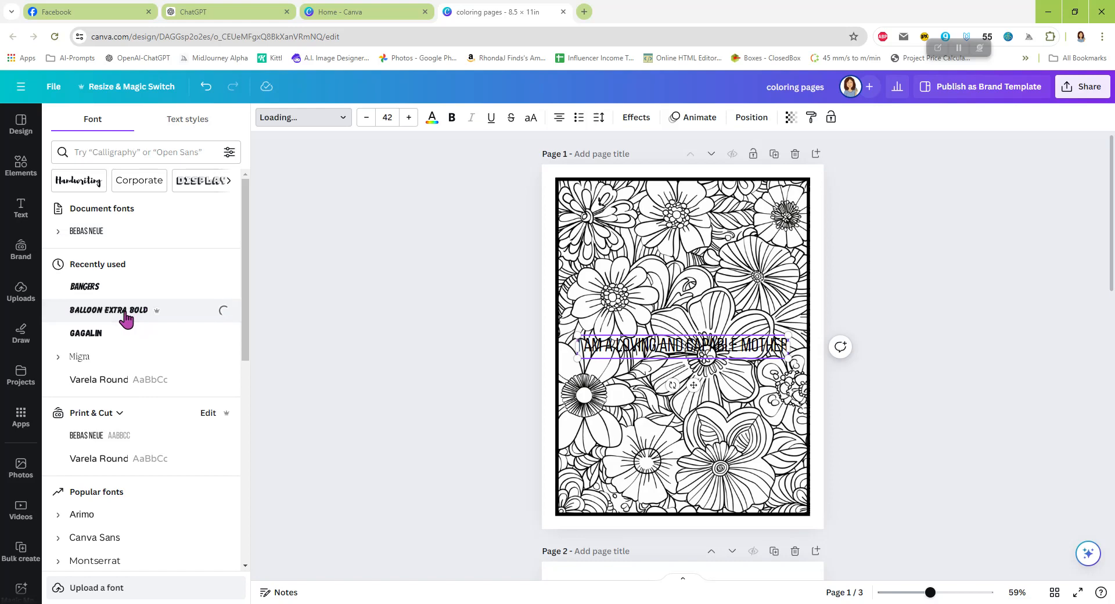
left_click(116, 289)
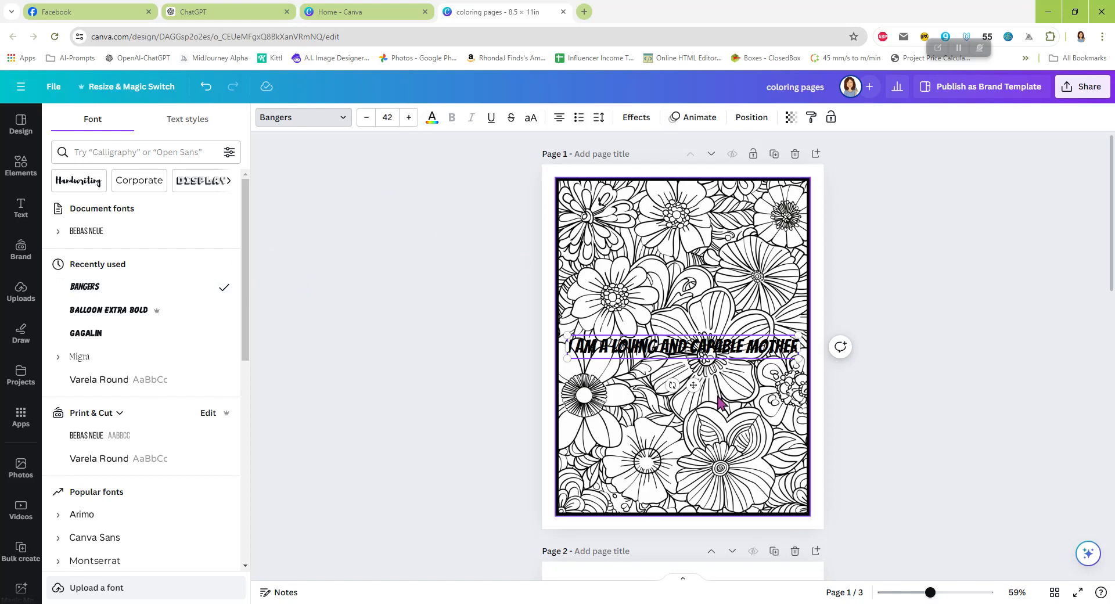
left_click(410, 117)
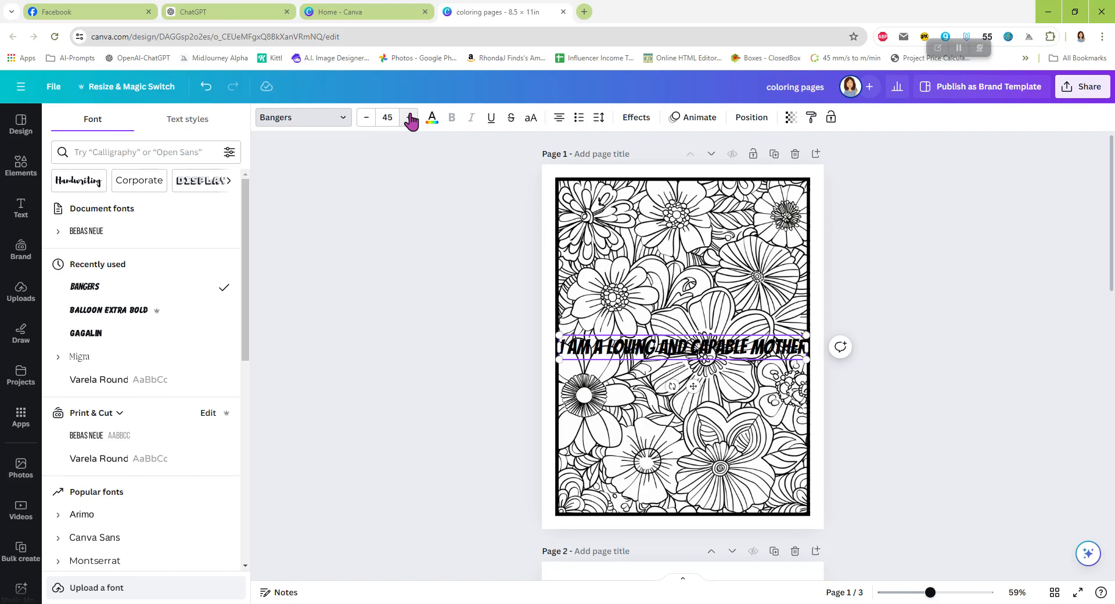
- Enlarge the affirmation title to size 52, narrow its text box to wrap onto two lines, and centre it on the page
left_click(410, 117)
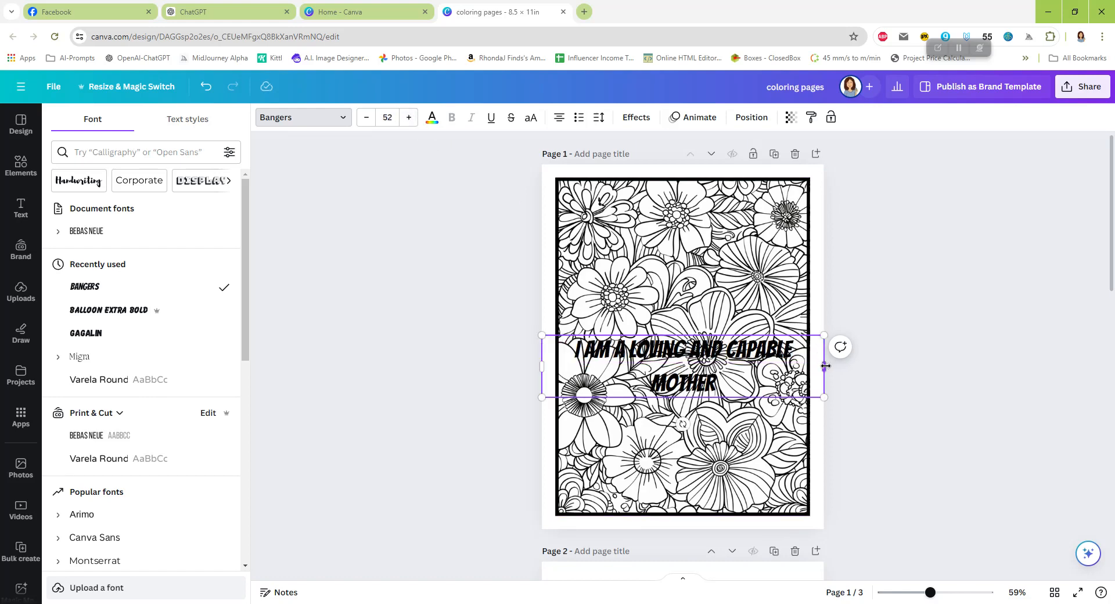
left_click_drag(826, 365, 738, 366)
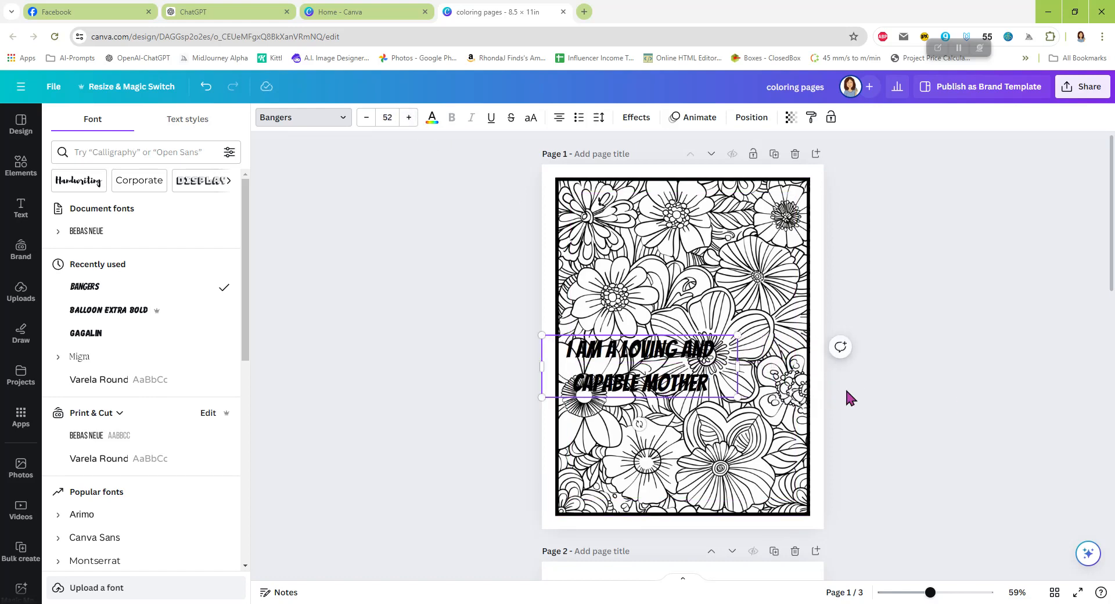
left_click(618, 365)
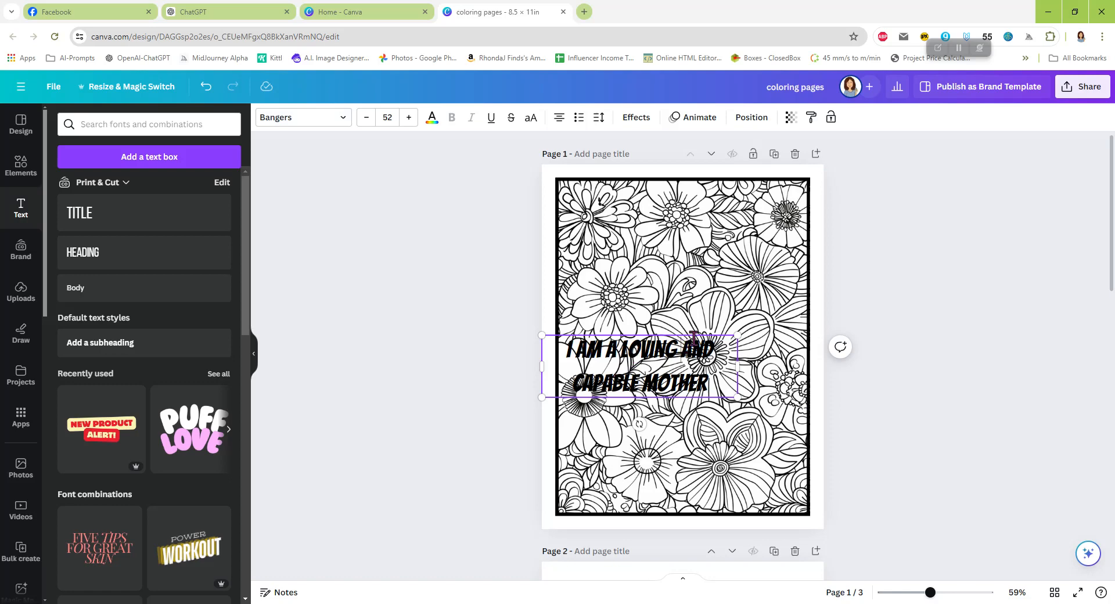
left_click(888, 378)
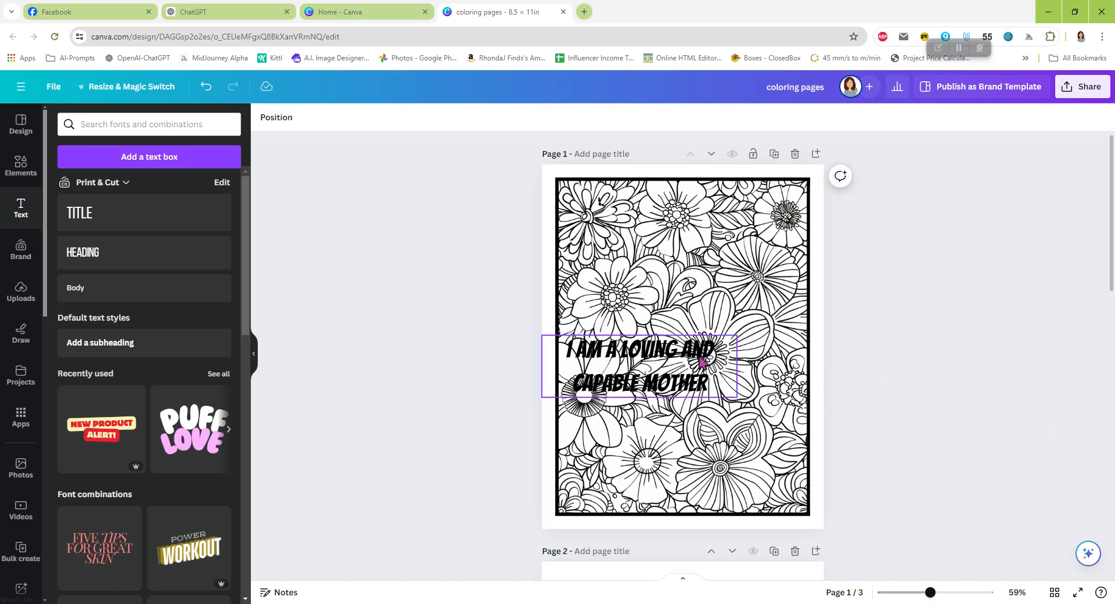
left_click_drag(701, 361, 744, 335)
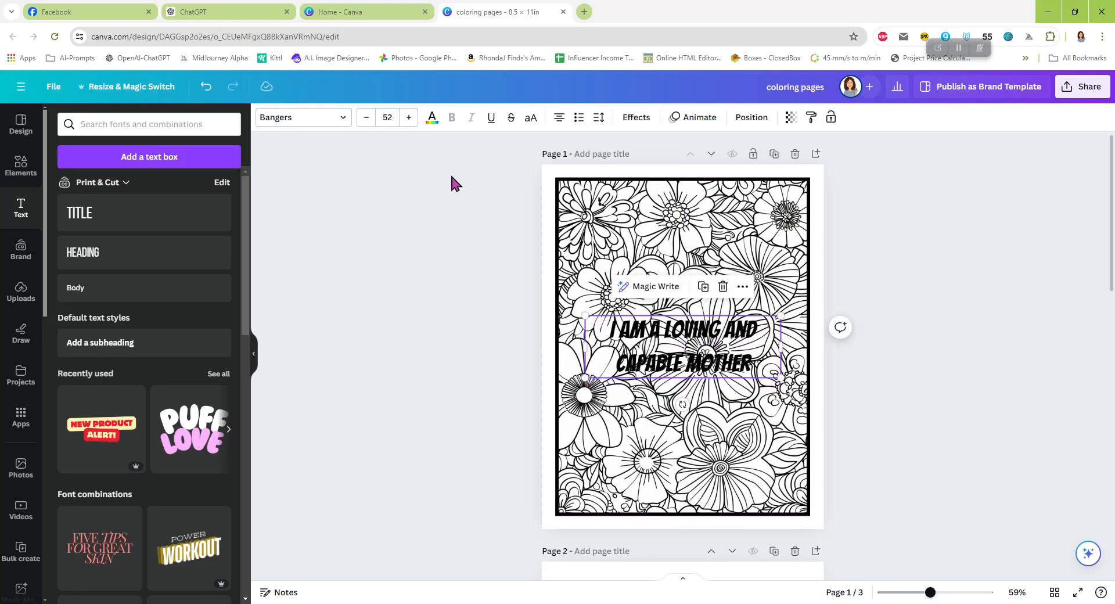
- Increase the affirmation title's font size to 93
left_click(409, 118)
left_click(410, 117)
left_click(410, 117)
left_click(409, 118)
left_click(410, 118)
left_click(410, 117)
left_click(409, 117)
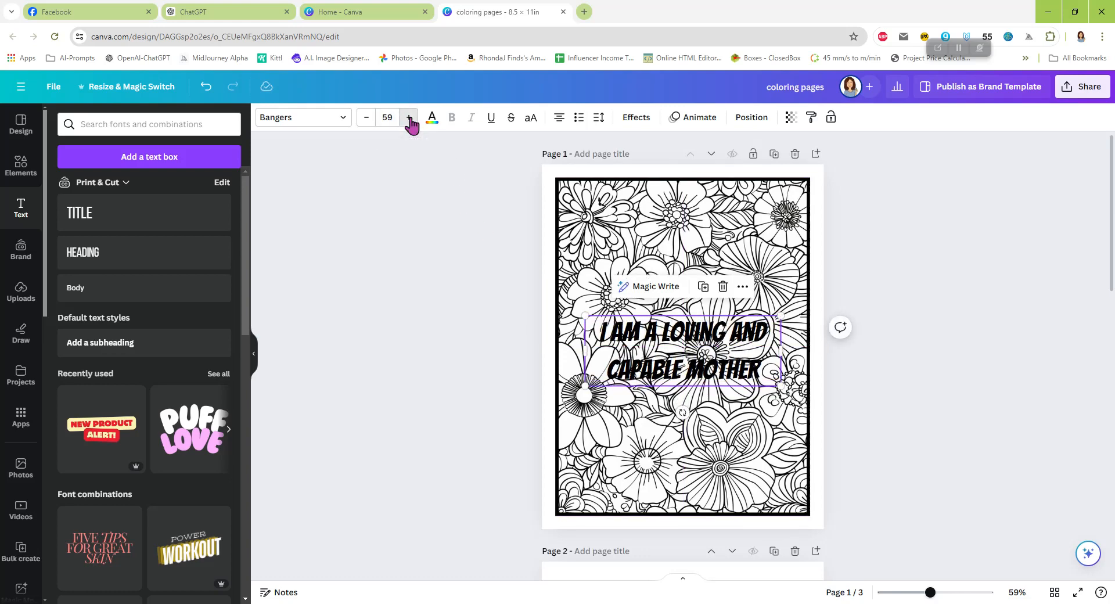
left_click(410, 117)
left_click(410, 118)
left_click(410, 117)
left_click(410, 118)
left_click(409, 117)
left_click(409, 117)
left_click(409, 117)
left_click(409, 117)
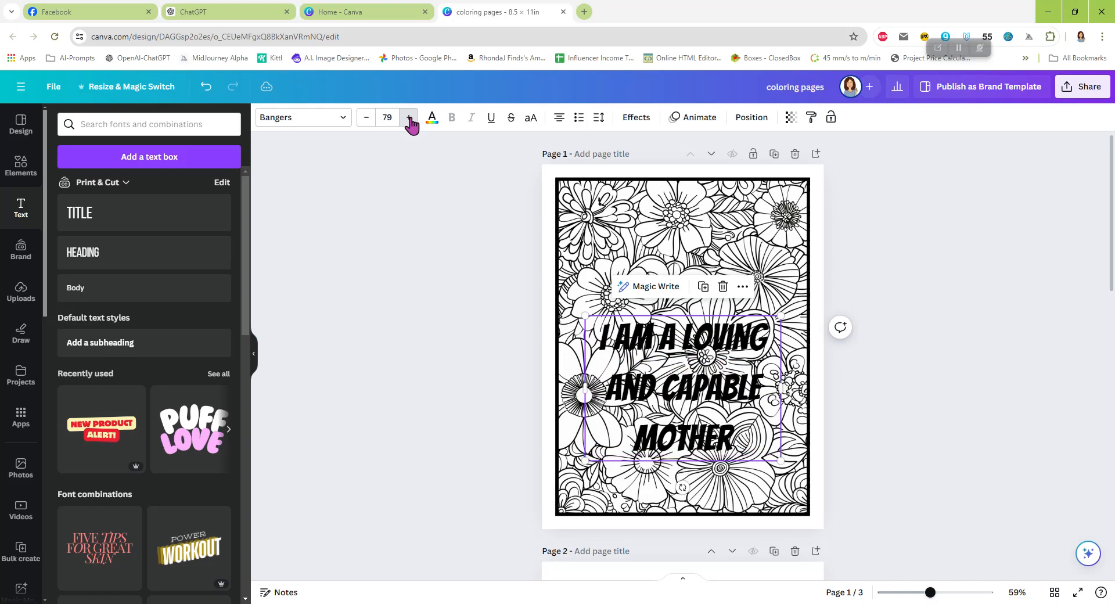
left_click(410, 118)
left_click(409, 118)
left_click(409, 118)
left_click(409, 117)
left_click(409, 117)
left_click(410, 117)
left_click(409, 117)
left_click(409, 118)
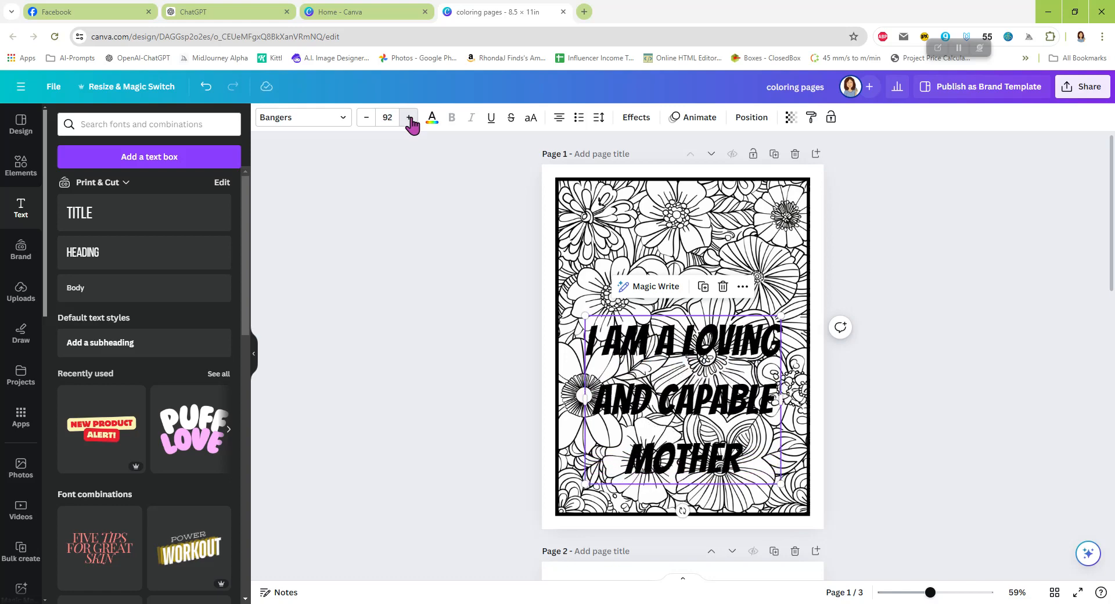
left_click(410, 118)
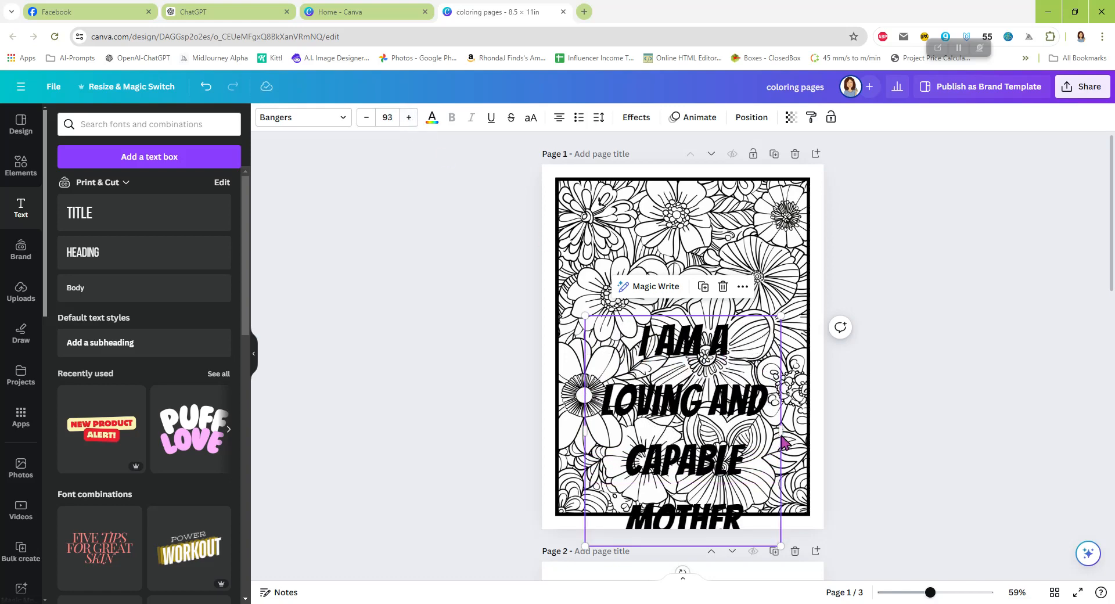
- Widen the title's text box slightly so it wraps onto three lines, and centre it on page 1
left_click_drag(782, 428, 744, 345)
left_click(889, 408)
left_click(756, 407)
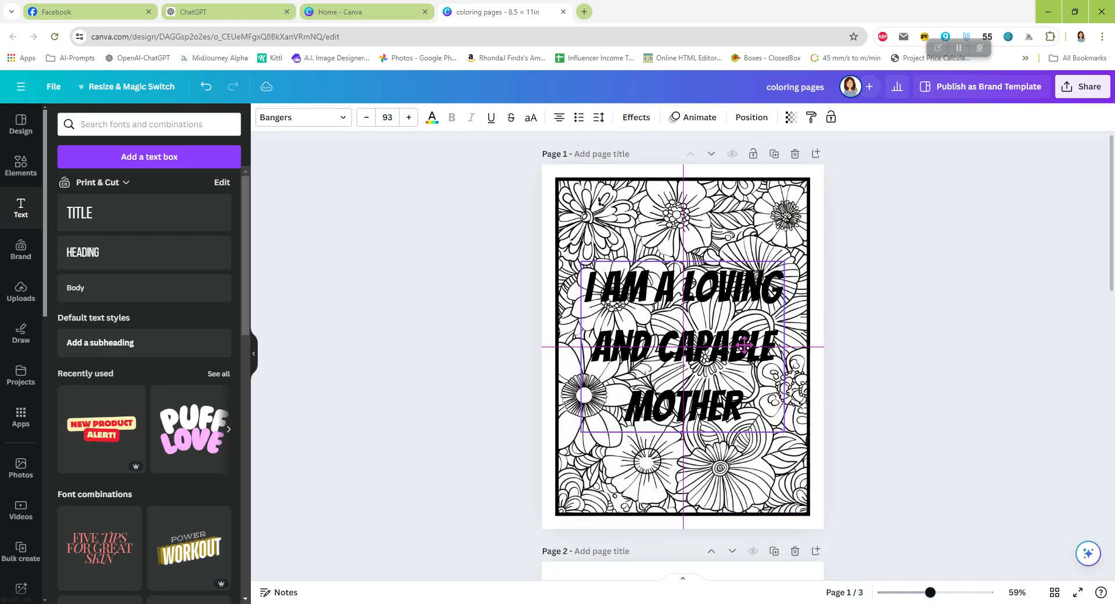
- Colour the title text white and apply an Outline effect in black with a thickness of 70
left_click(431, 117)
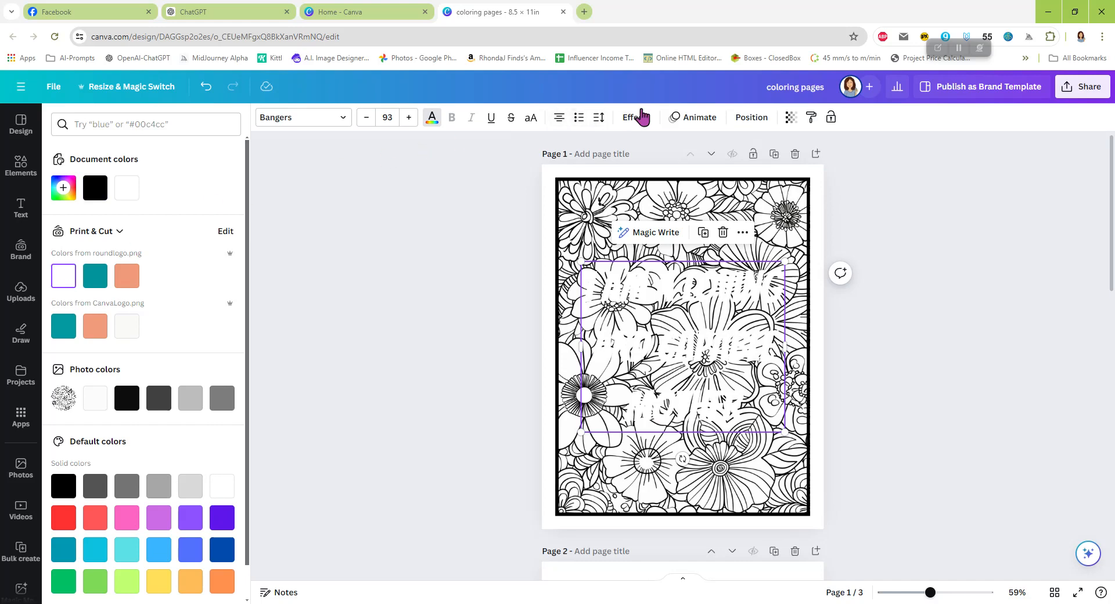
left_click(638, 119)
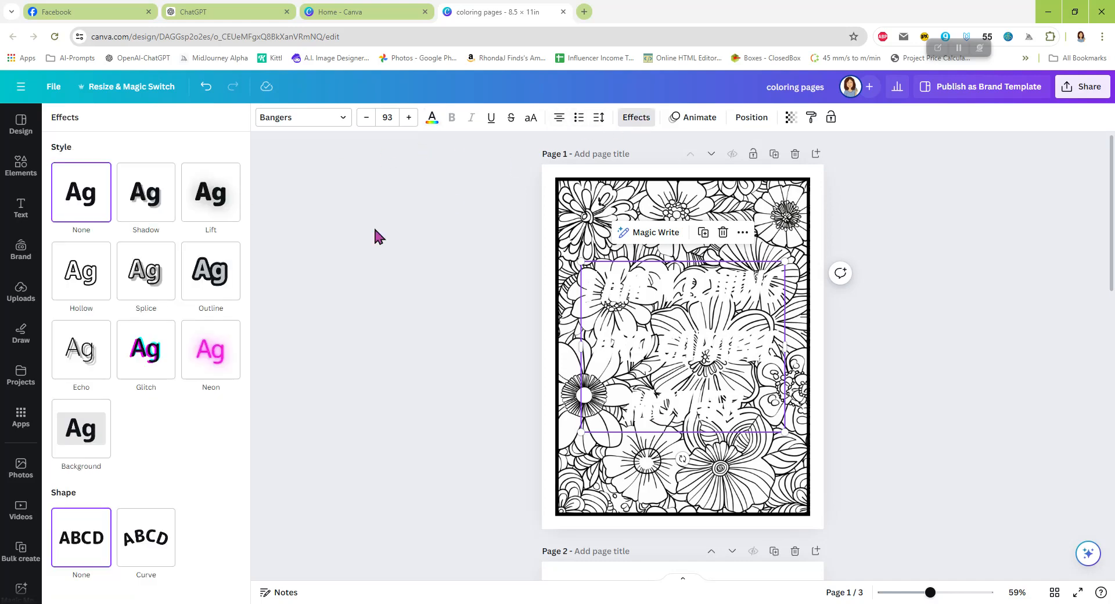
left_click(210, 277)
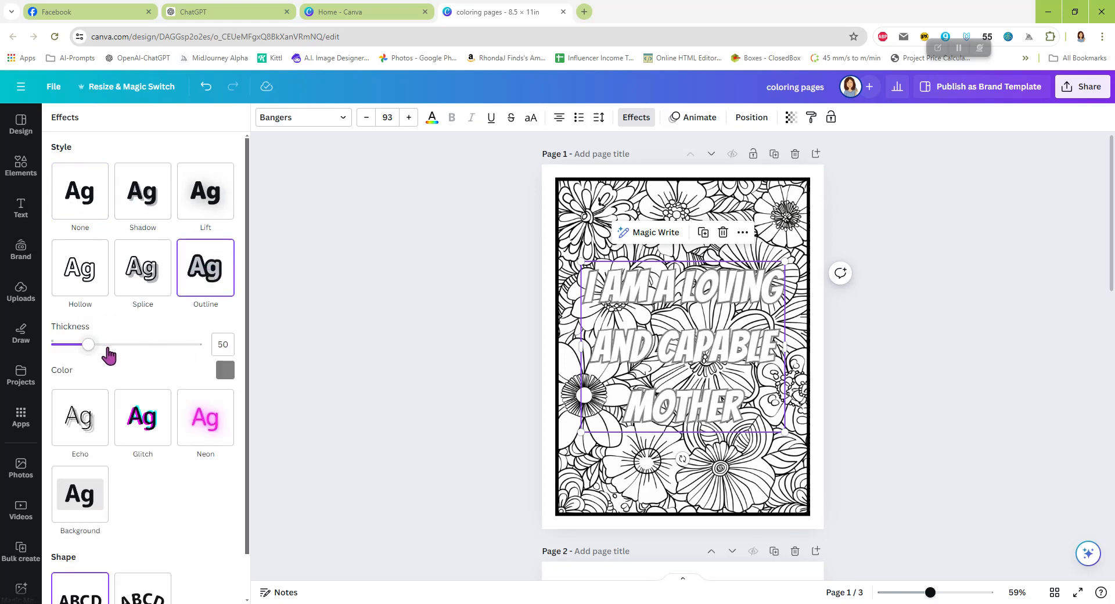
left_click_drag(88, 345, 105, 358)
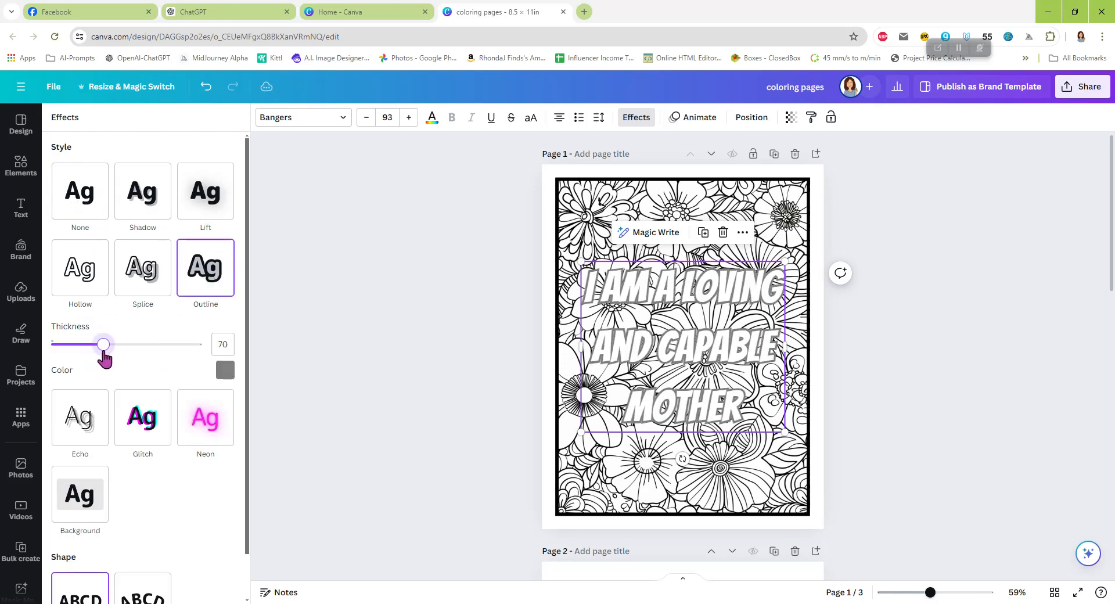
left_click(225, 371)
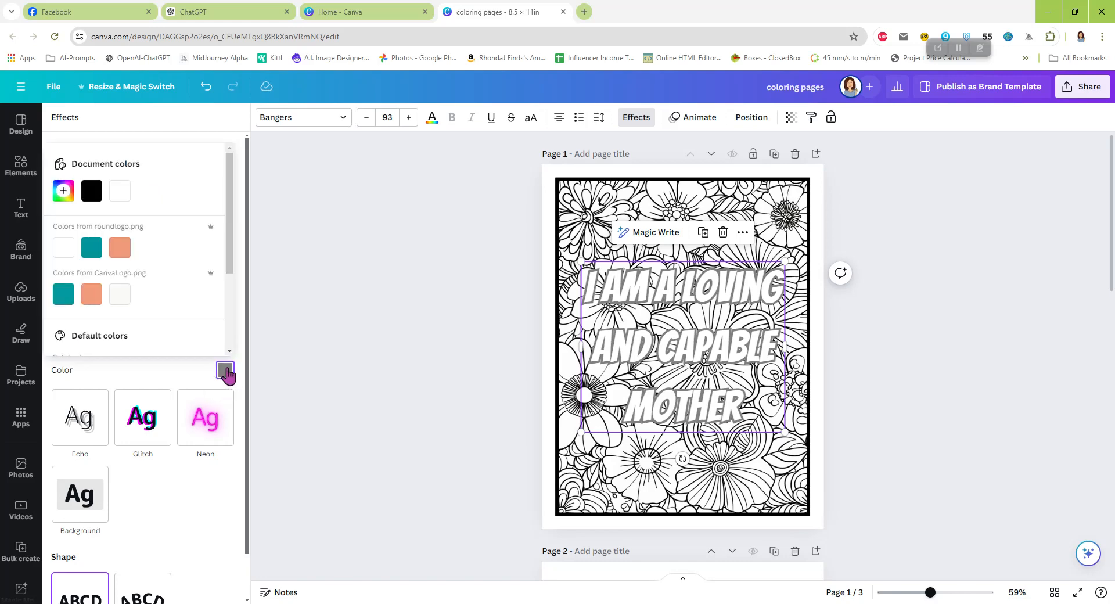
left_click(91, 191)
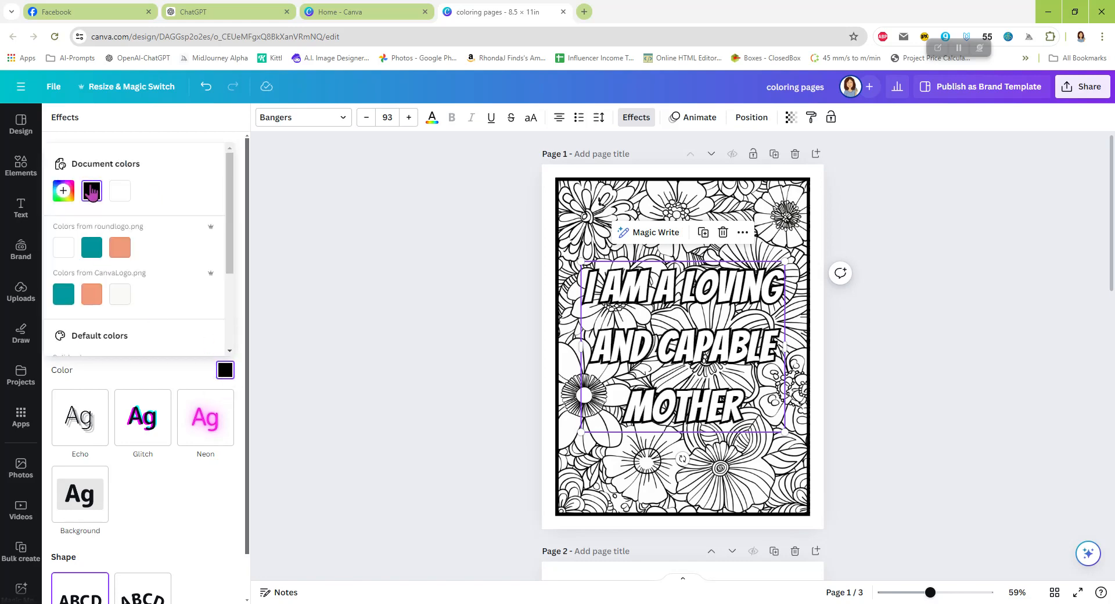
left_click(243, 297)
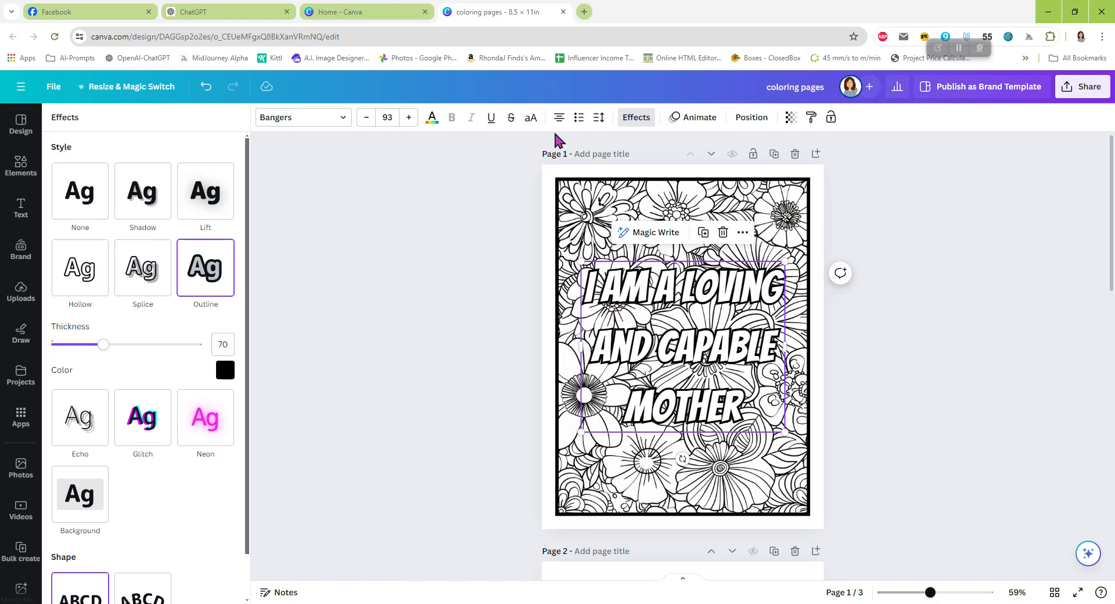
- Set the title's letter spacing to 165 and its line spacing to 1.16
left_click(599, 118)
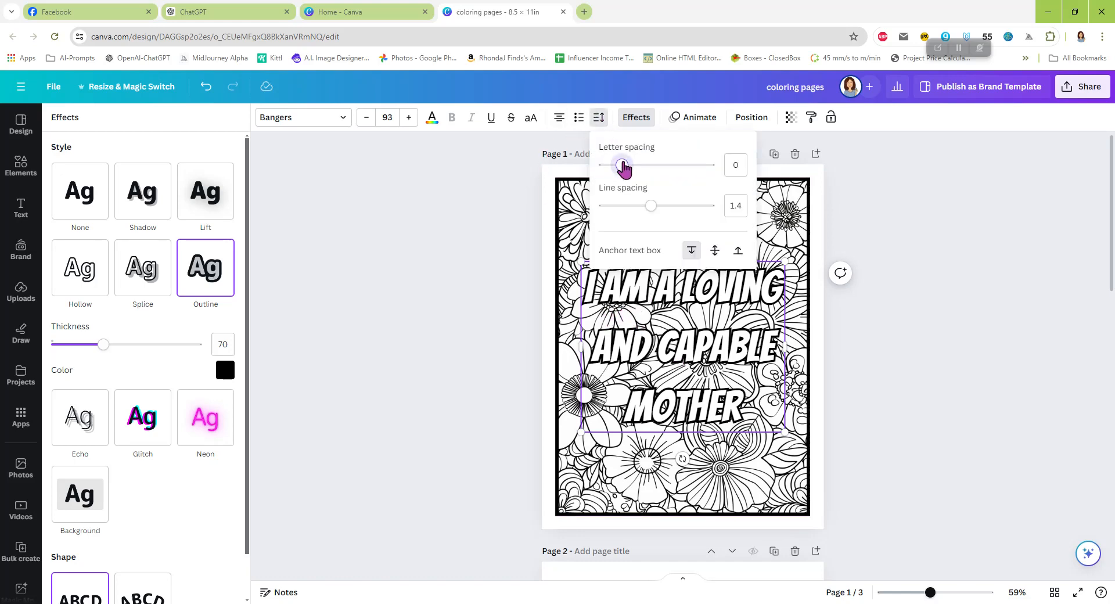
left_click_drag(624, 169, 642, 172)
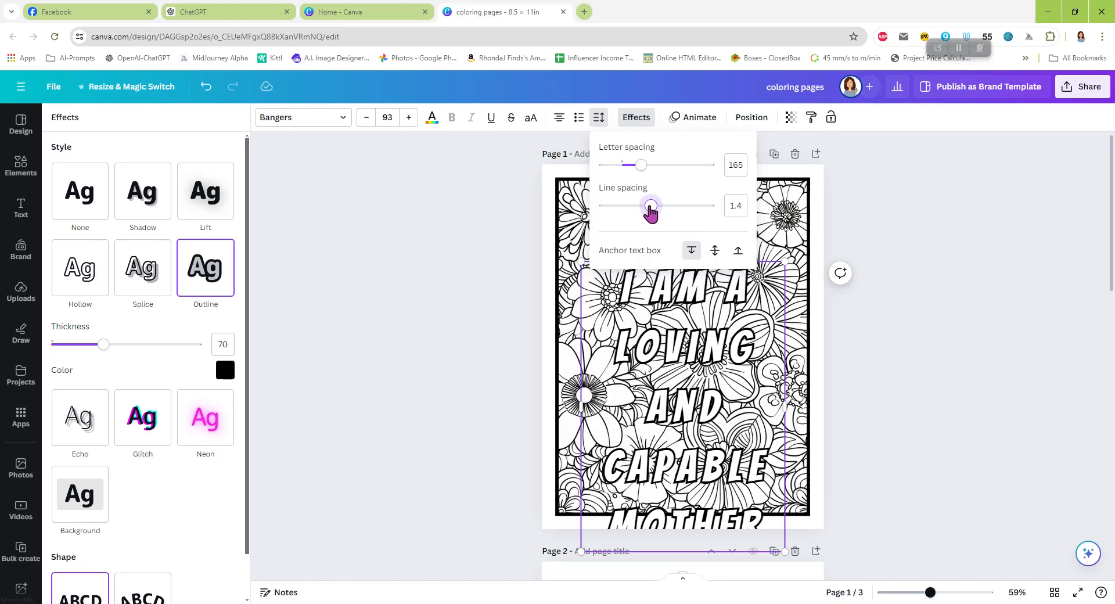
left_click_drag(647, 213, 638, 213)
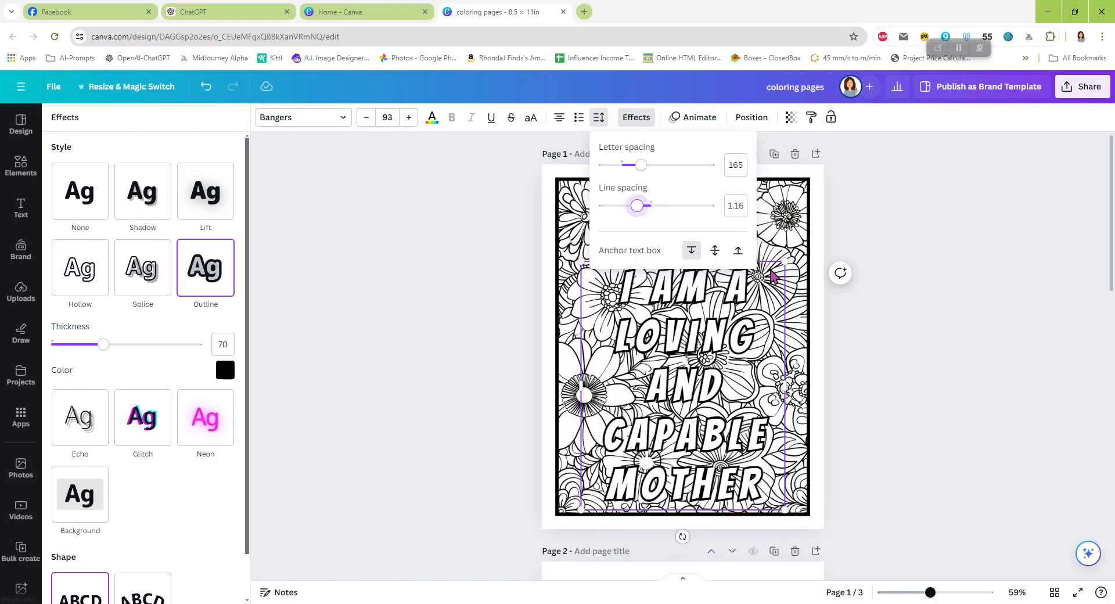
- Move the title up to the page's vertical centre and widen its text box evenly on both sides
left_click(888, 365)
left_click_drag(691, 298, 689, 250)
left_click_drag(576, 345, 567, 347)
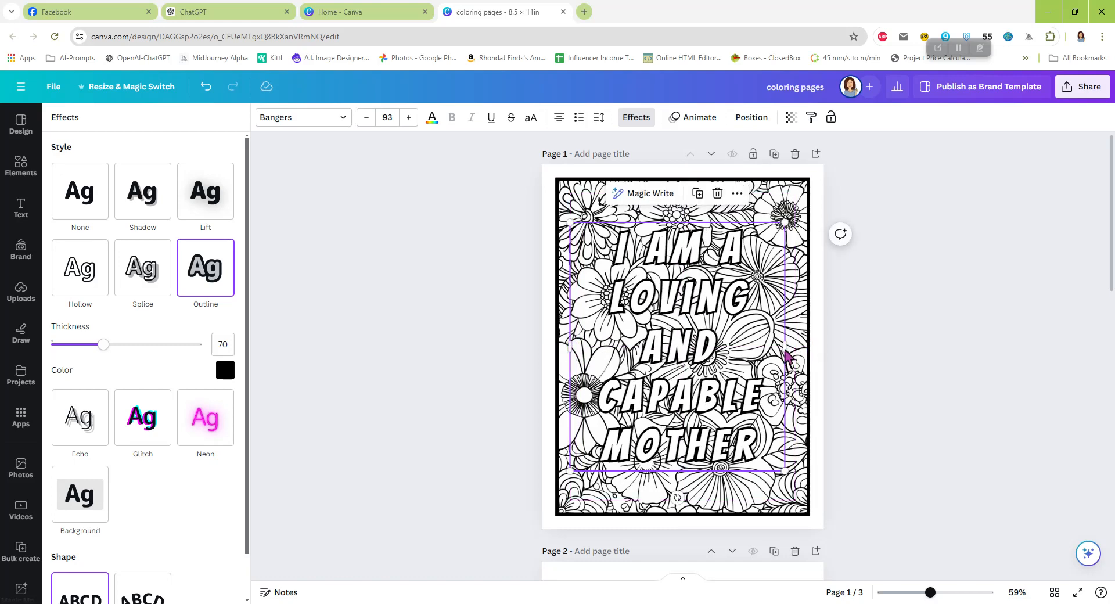
left_click_drag(786, 347, 797, 347)
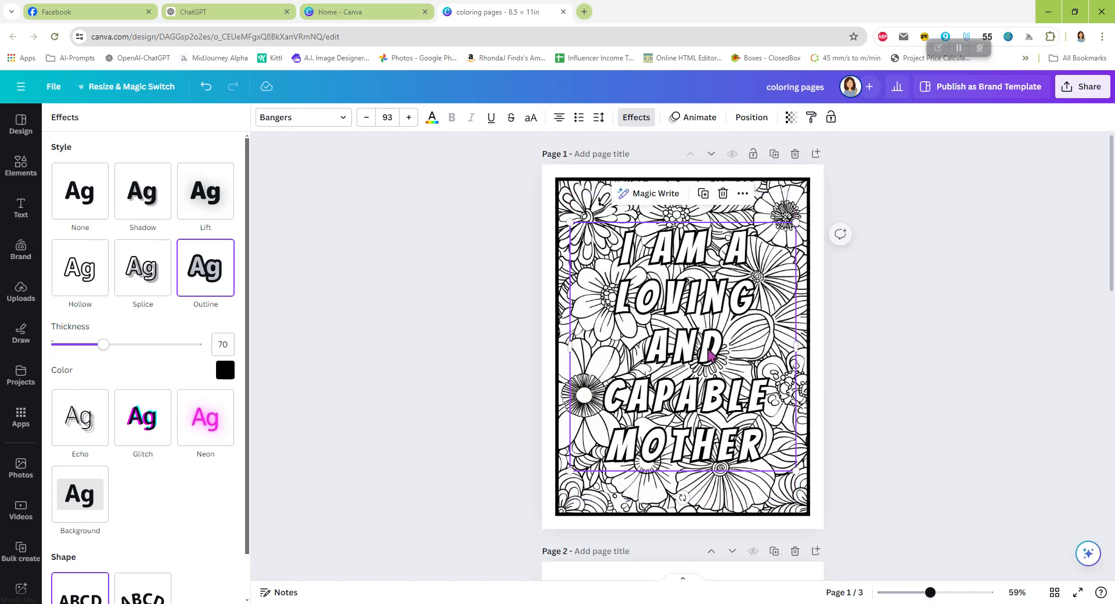
- Tighten the title's line spacing to 0.93 and recentre the text vertically on the page
left_click(598, 118)
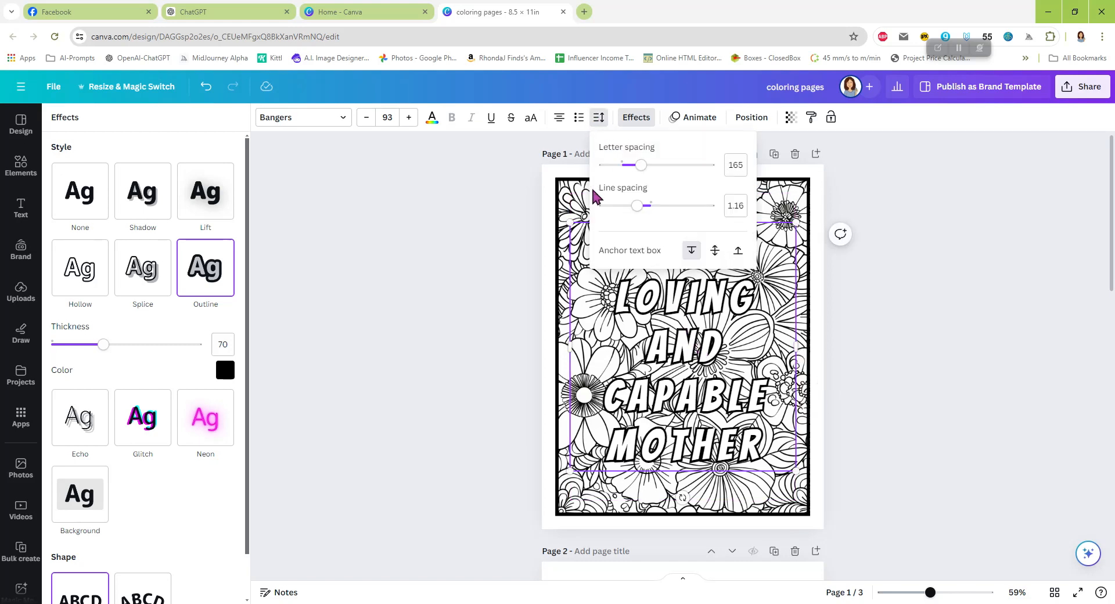
left_click_drag(639, 213, 624, 215)
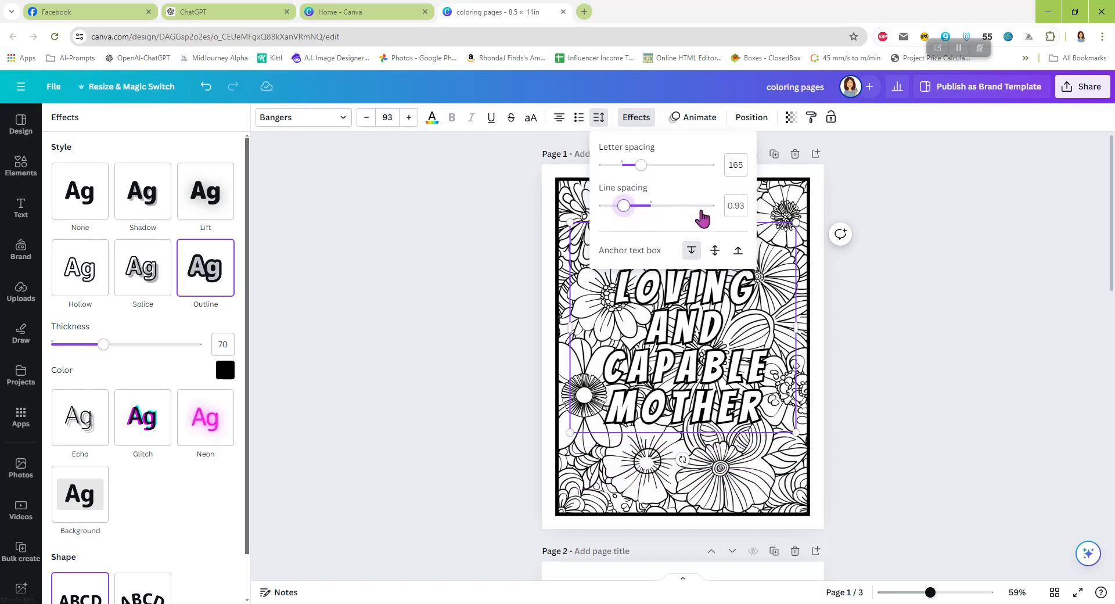
left_click(647, 316)
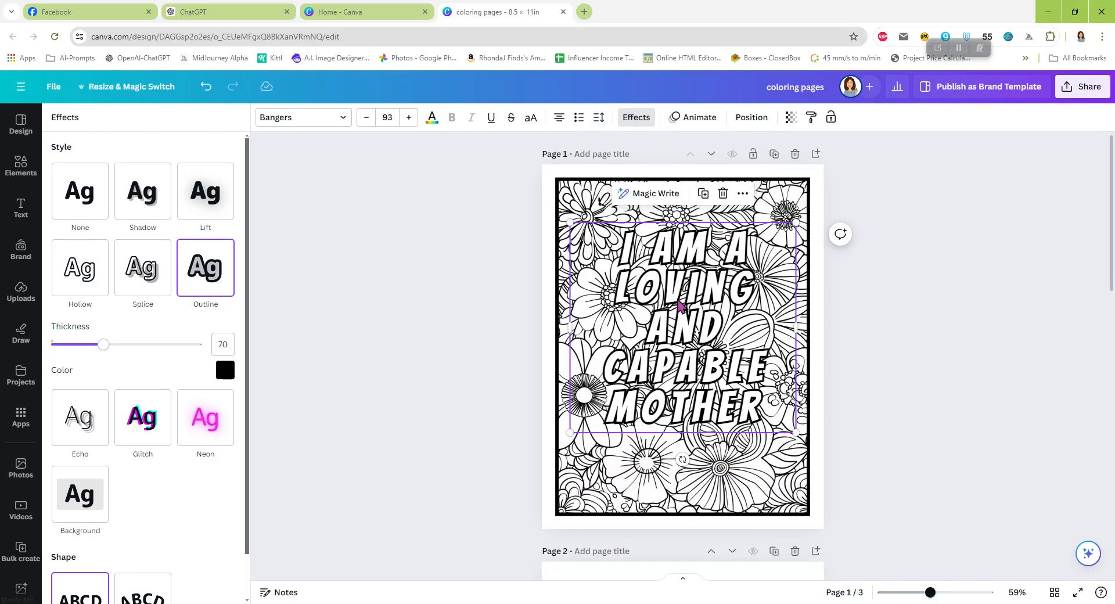
left_click_drag(681, 306, 675, 313)
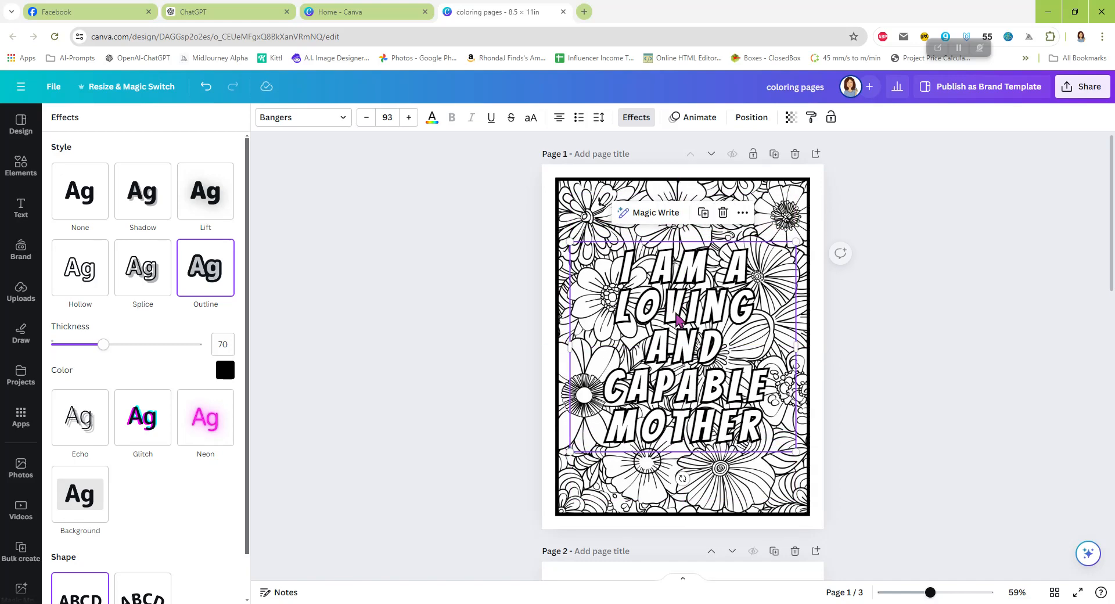
- Reapply the Outline effect to the title in black and raise its thickness to 101
left_click(638, 119)
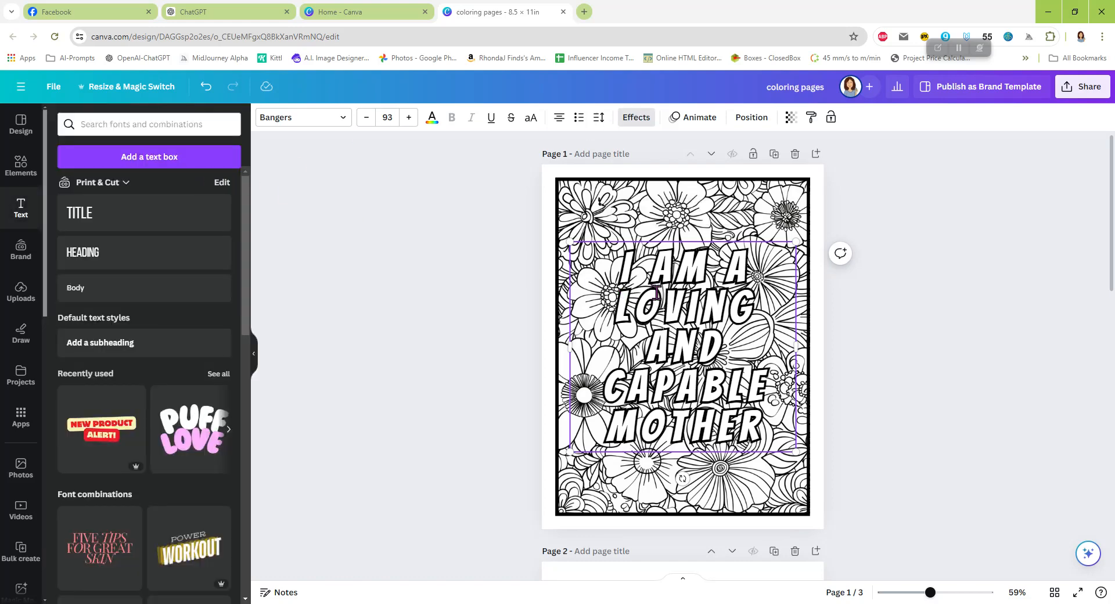
left_click(638, 118)
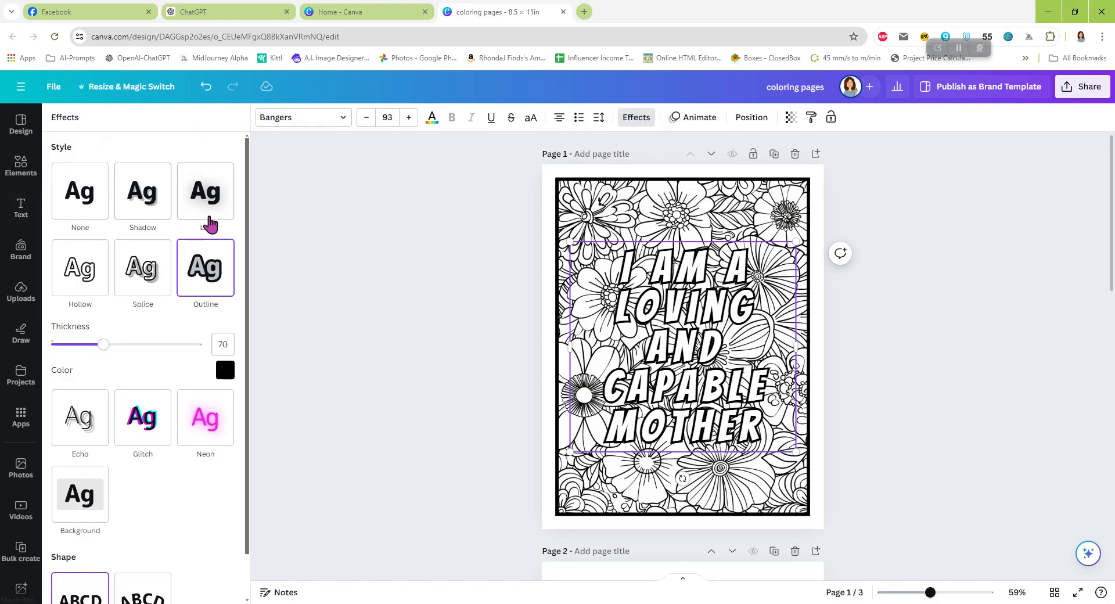
left_click(209, 285)
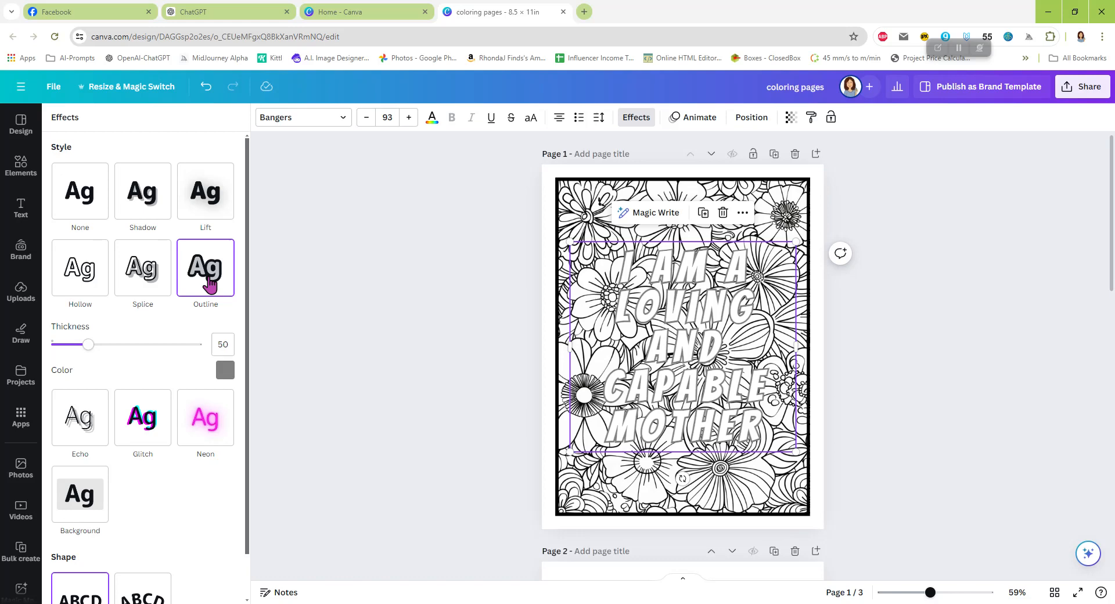
left_click(225, 370)
left_click(91, 197)
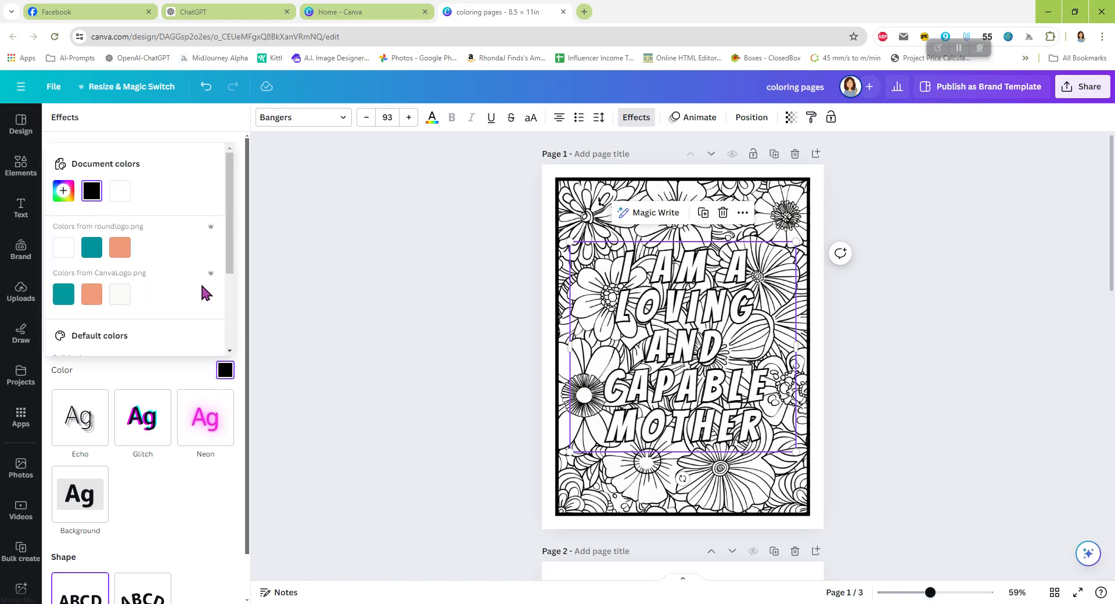
left_click(177, 363)
mouse_move(119, 344)
left_mouse_down()
mouse_move(91, 346)
mouse_move(128, 352)
left_mouse_up()
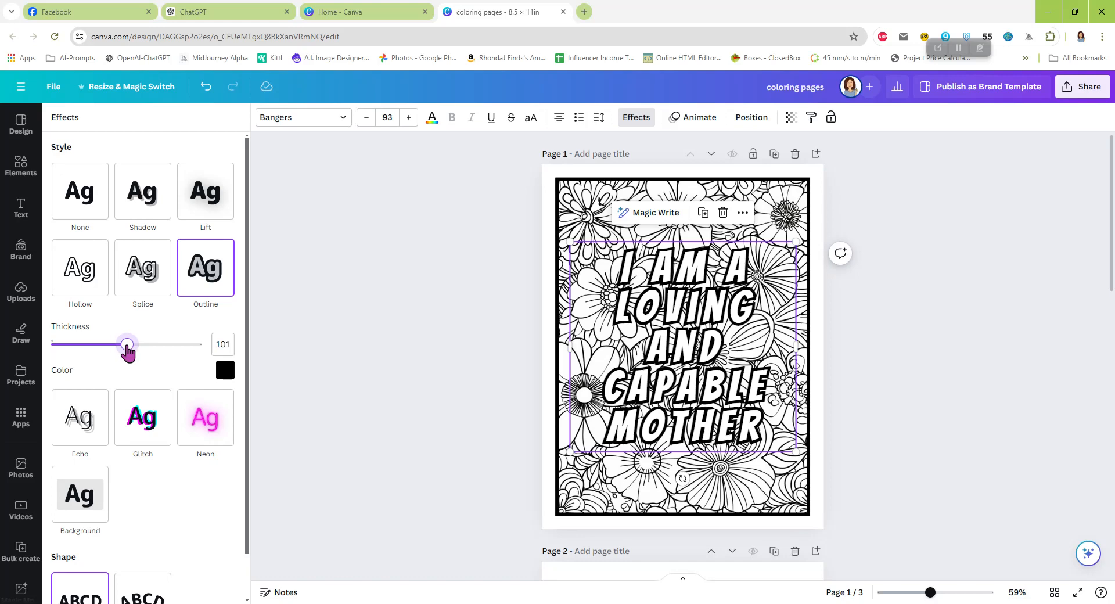
left_click(224, 344)
key("Escape")
key("Escape")
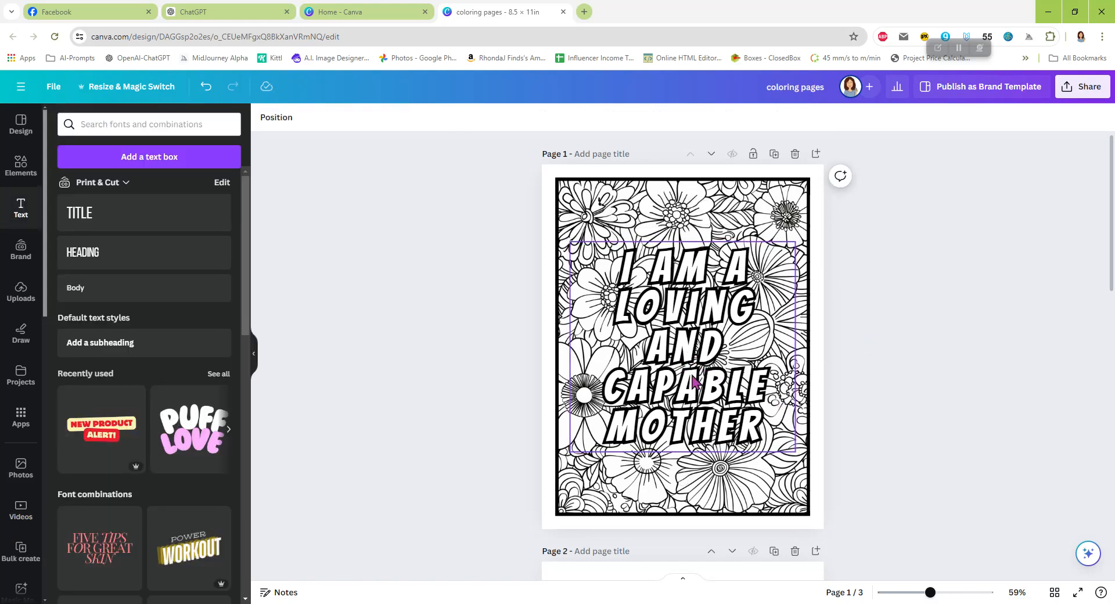
left_click_drag(694, 382, 692, 372)
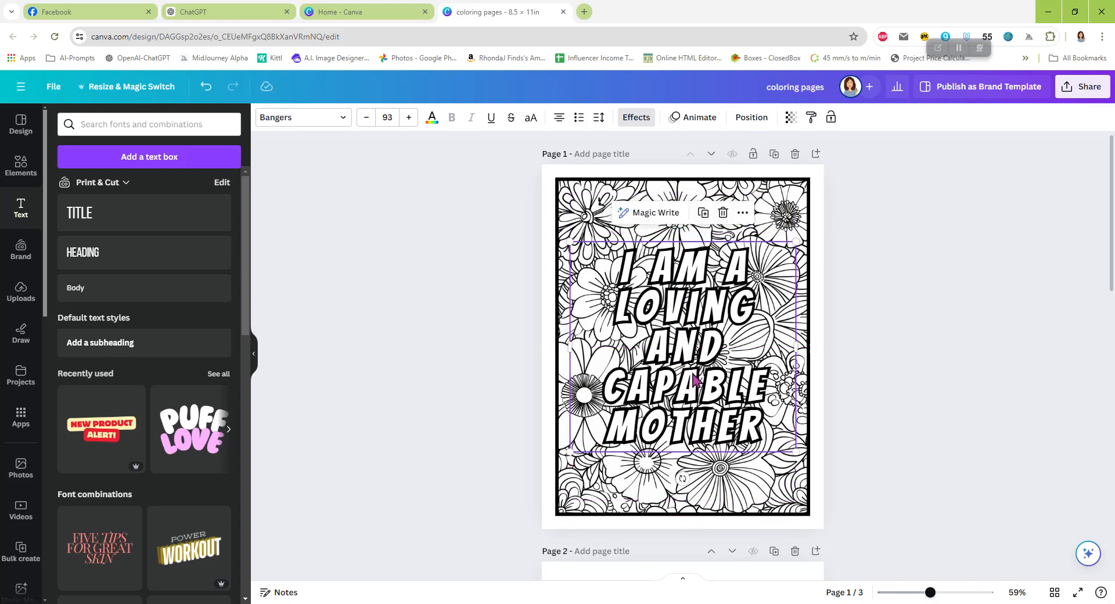
left_click(884, 375)
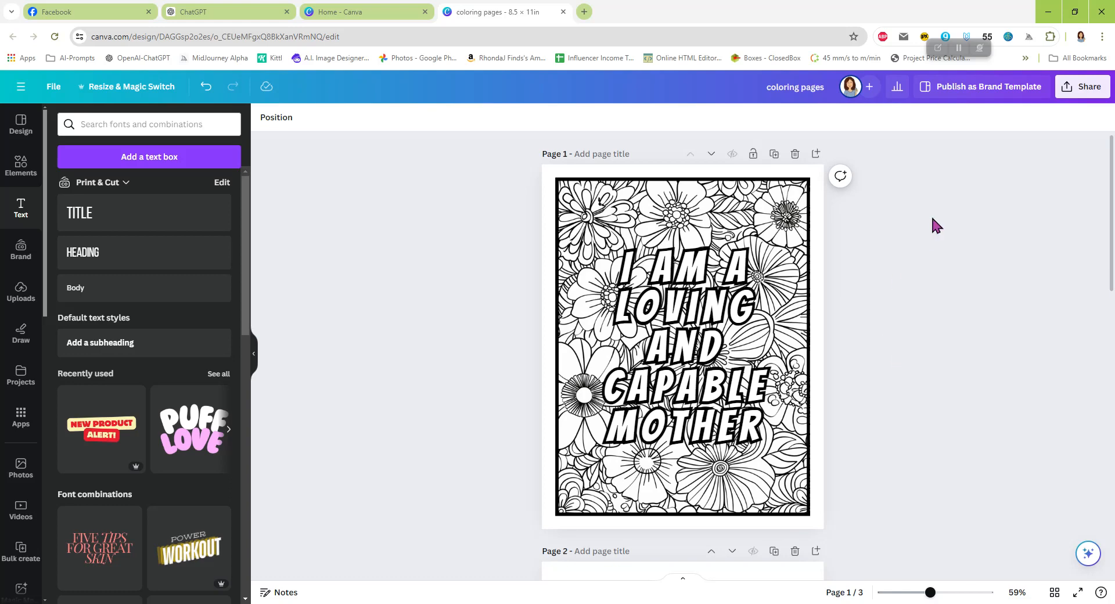
left_click(685, 294)
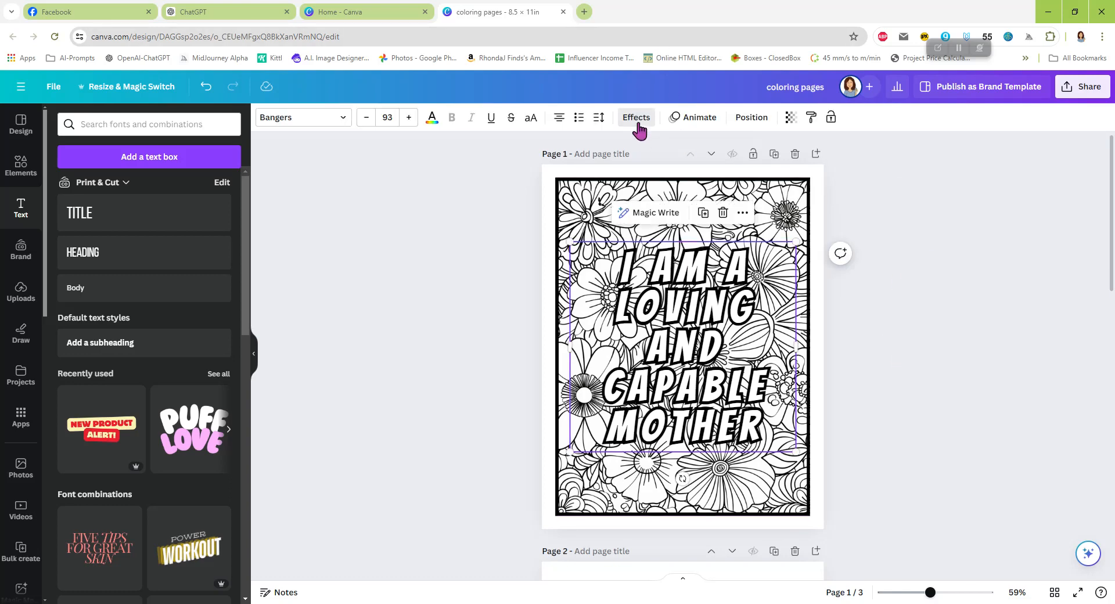
- Reduce the title's letter spacing to 125 and recentre the text vertically on the page
left_click(598, 119)
left_click_drag(629, 165, 637, 170)
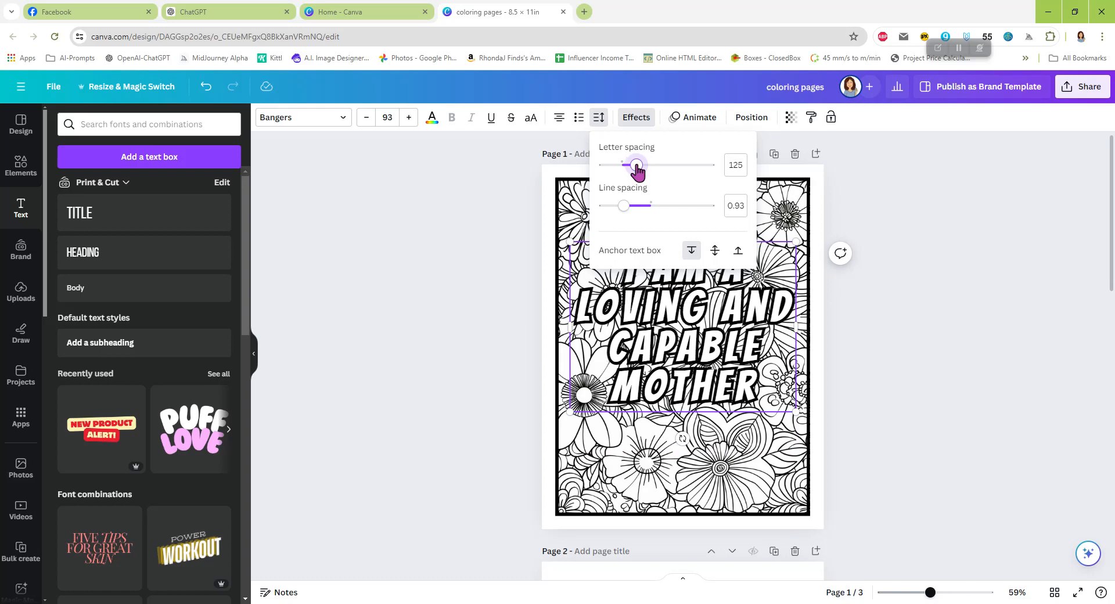
left_click(904, 362)
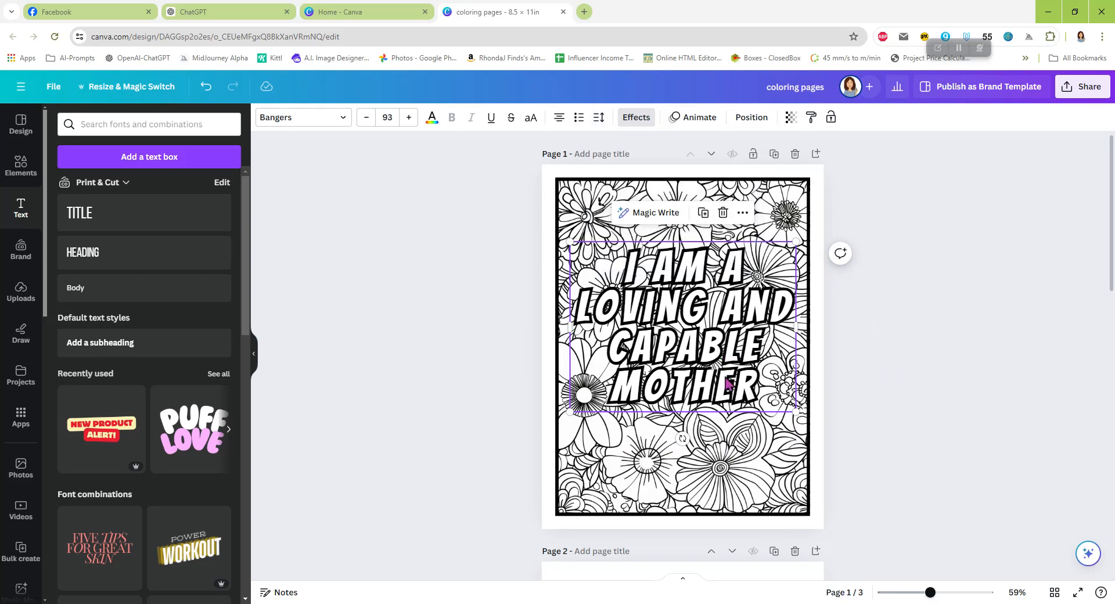
left_click_drag(693, 331, 692, 351)
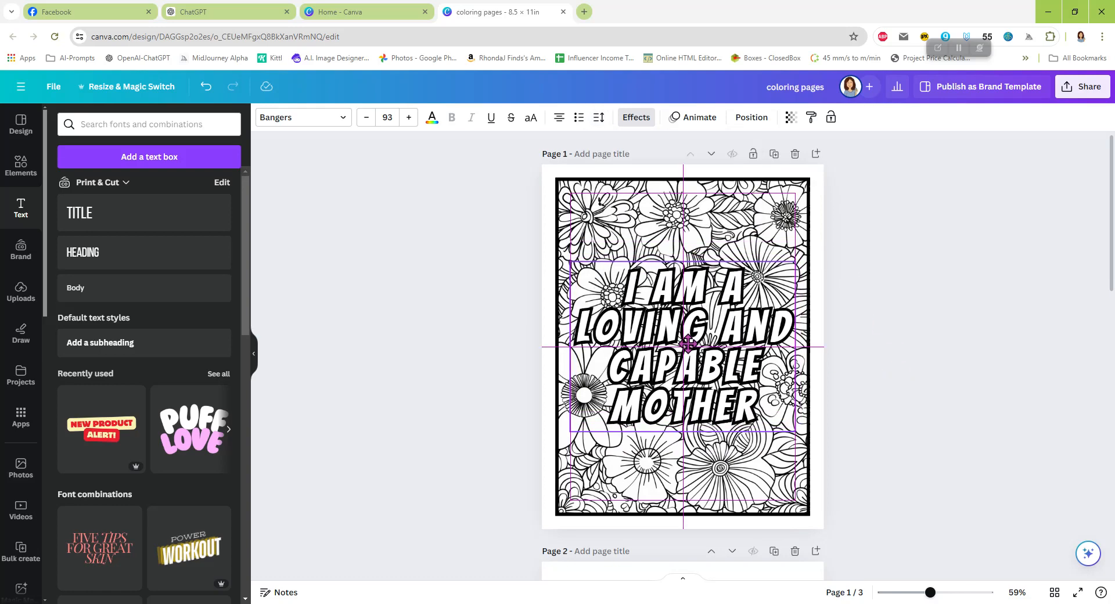
left_click(905, 349)
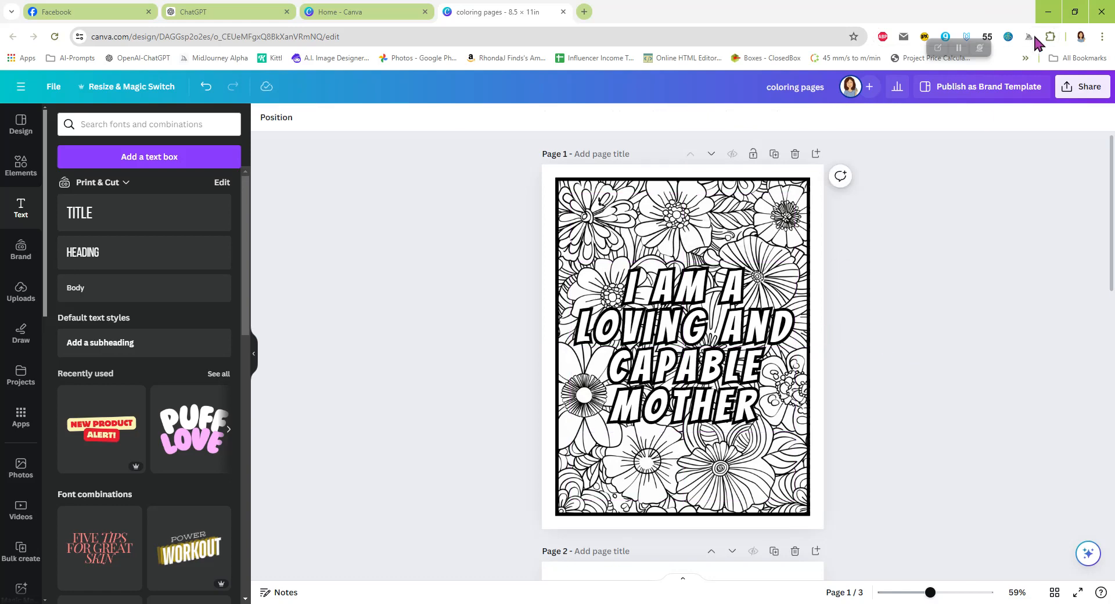
- Examine the download options for the design with PDF Print as the file type, then close them without downloading
left_click(1083, 87)
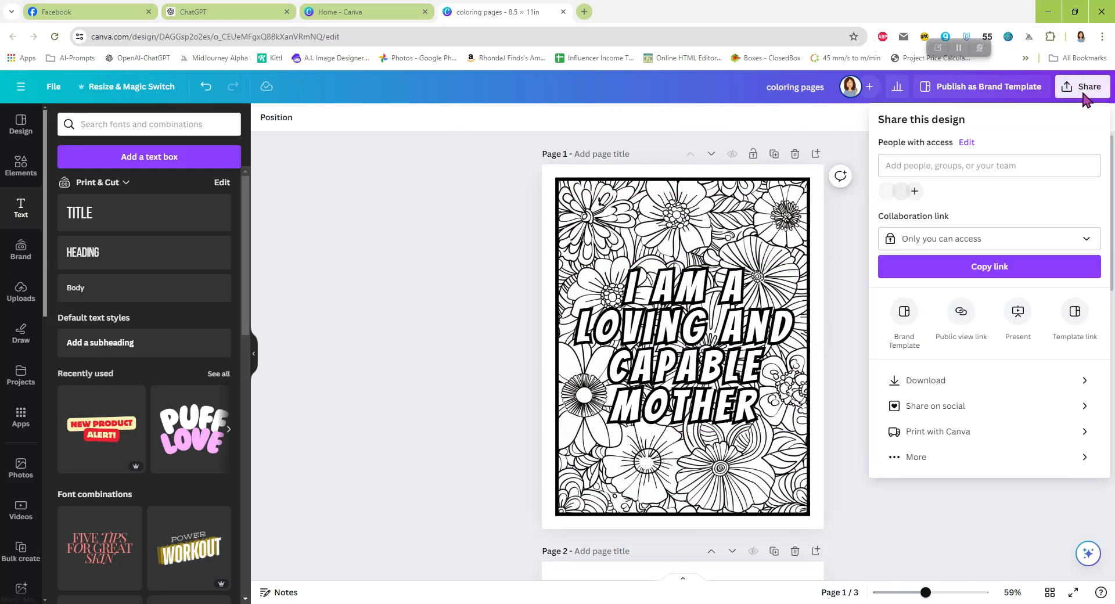
left_click(942, 381)
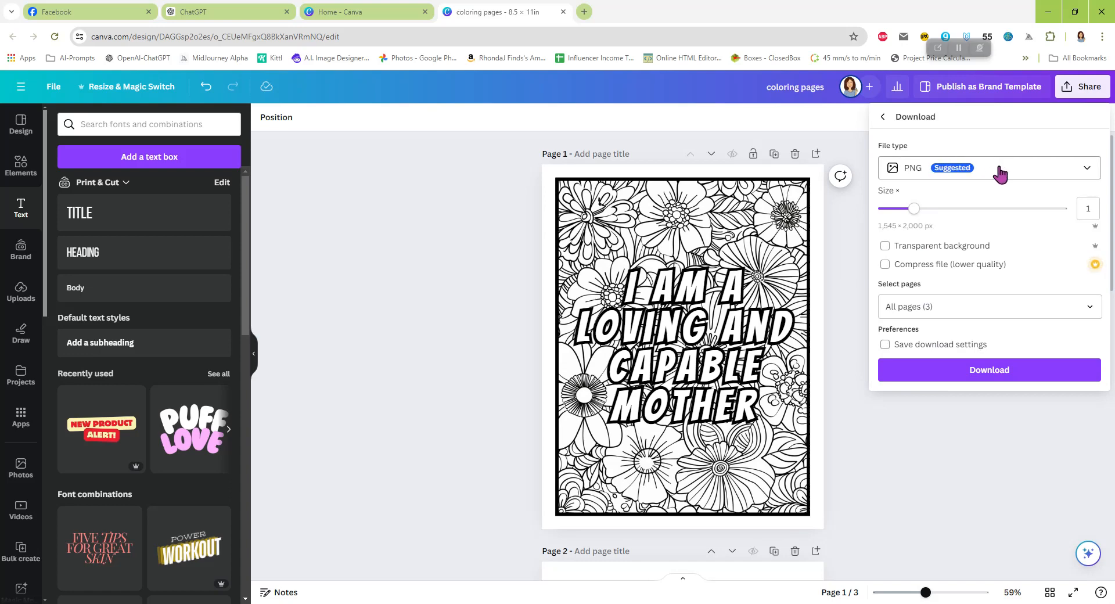
left_click(1000, 173)
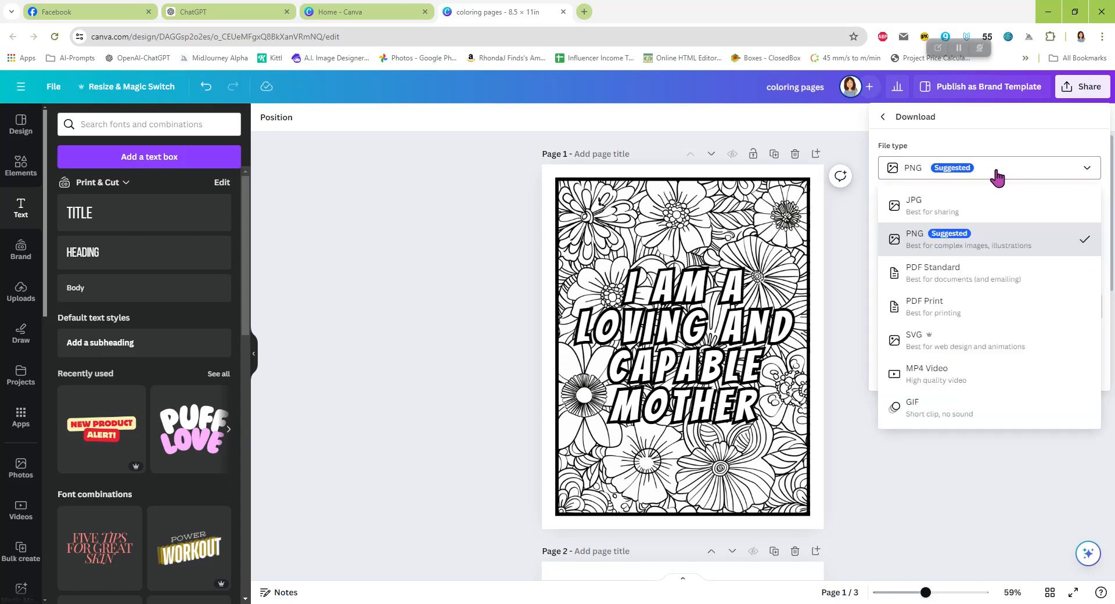
left_click(968, 312)
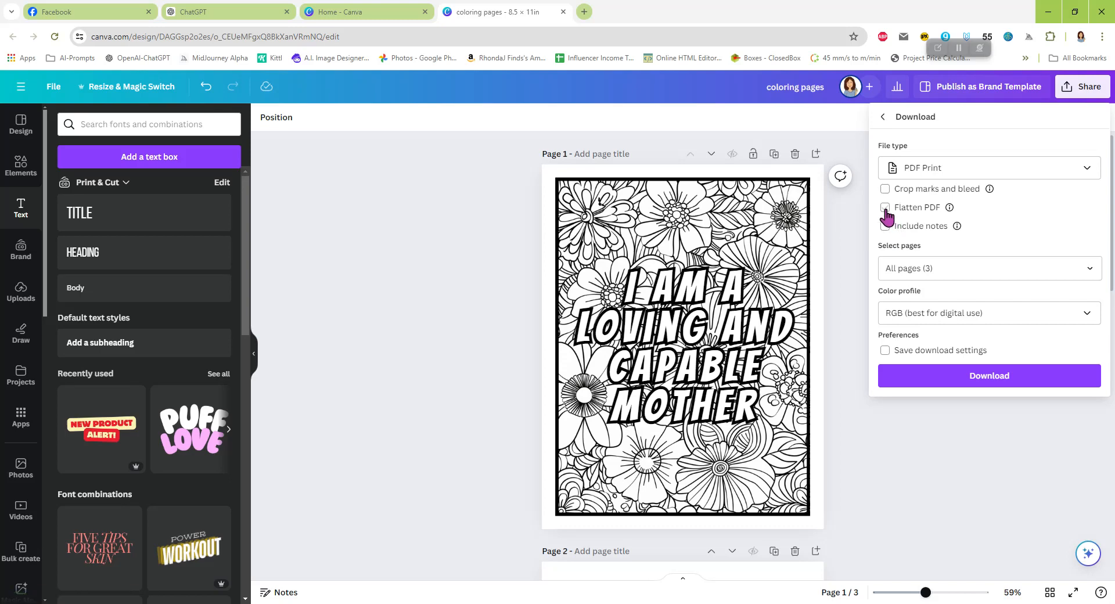
left_click(930, 472)
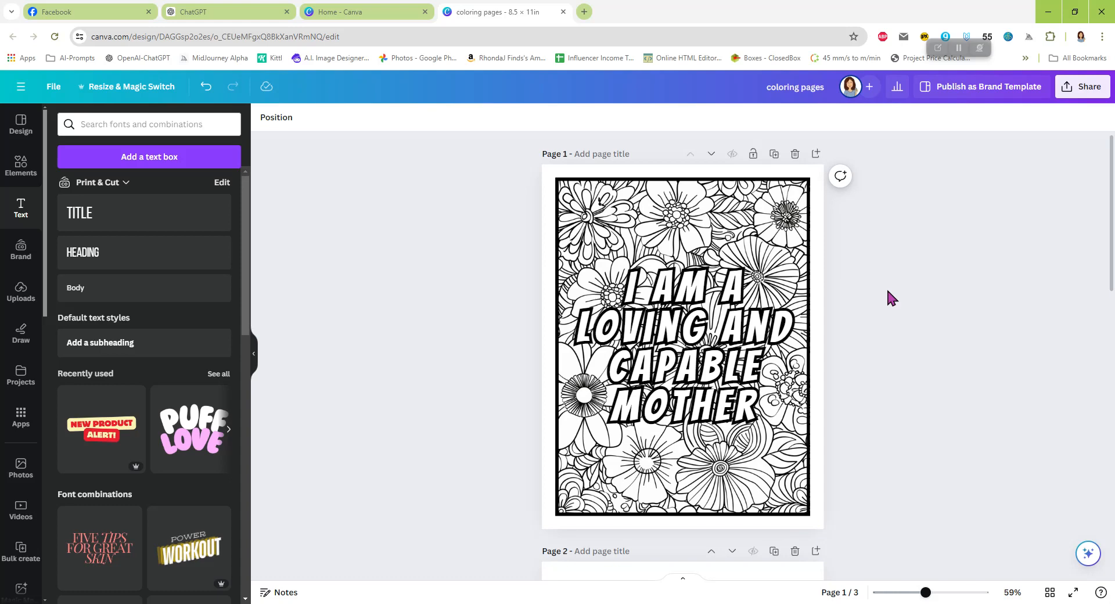
- Add the uploaded swirl pattern image to page 2 and enlarge it to fill the page up to an even margin
scroll(905, 348, "down", 5)
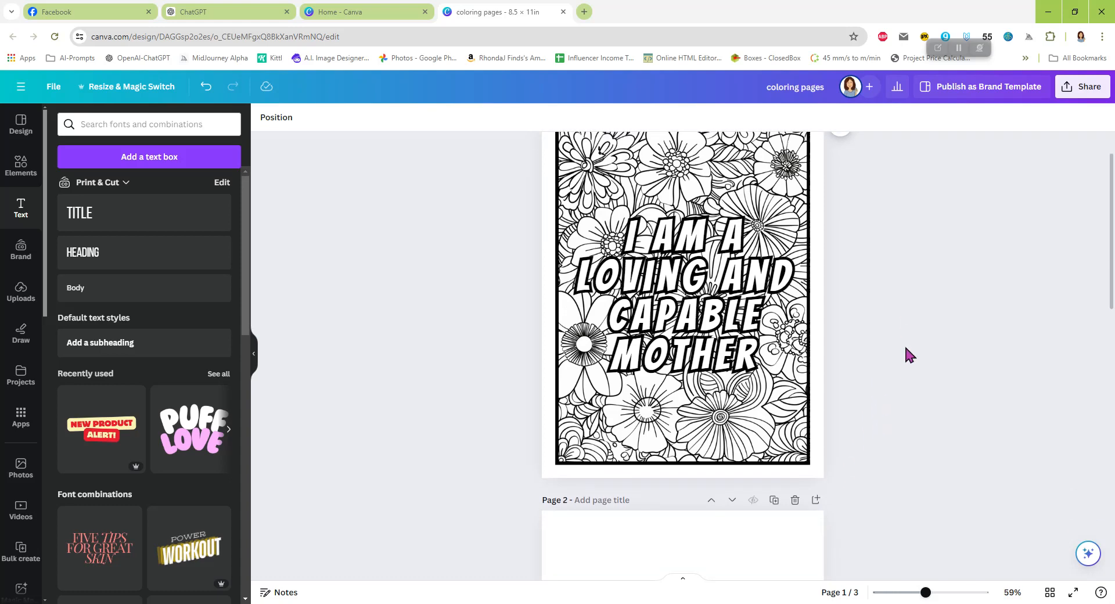
scroll(905, 348, "down", 3)
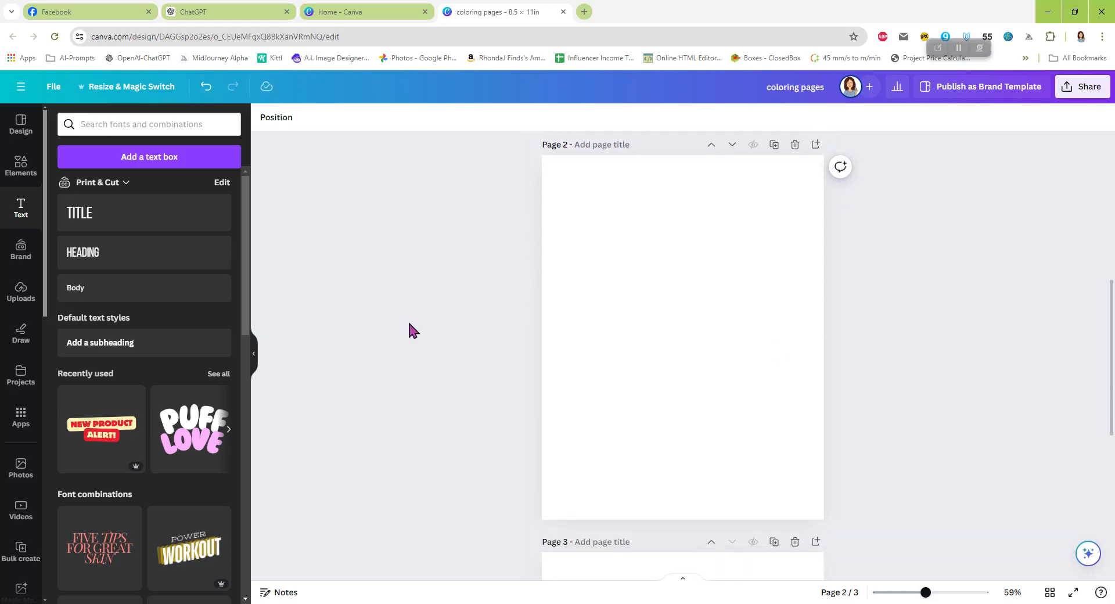
left_click(21, 292)
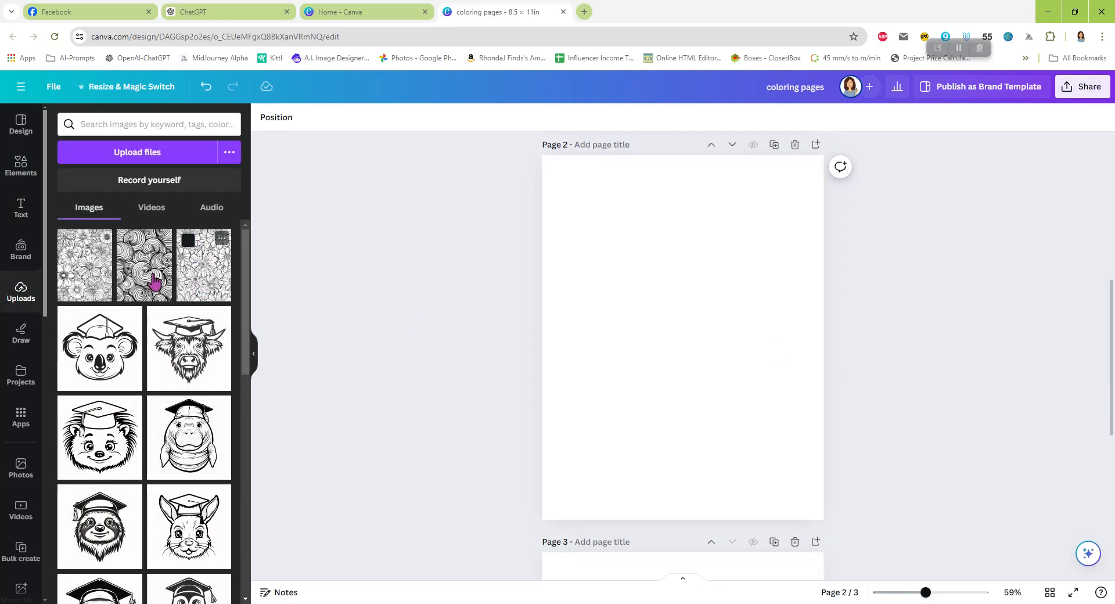
left_click(165, 282)
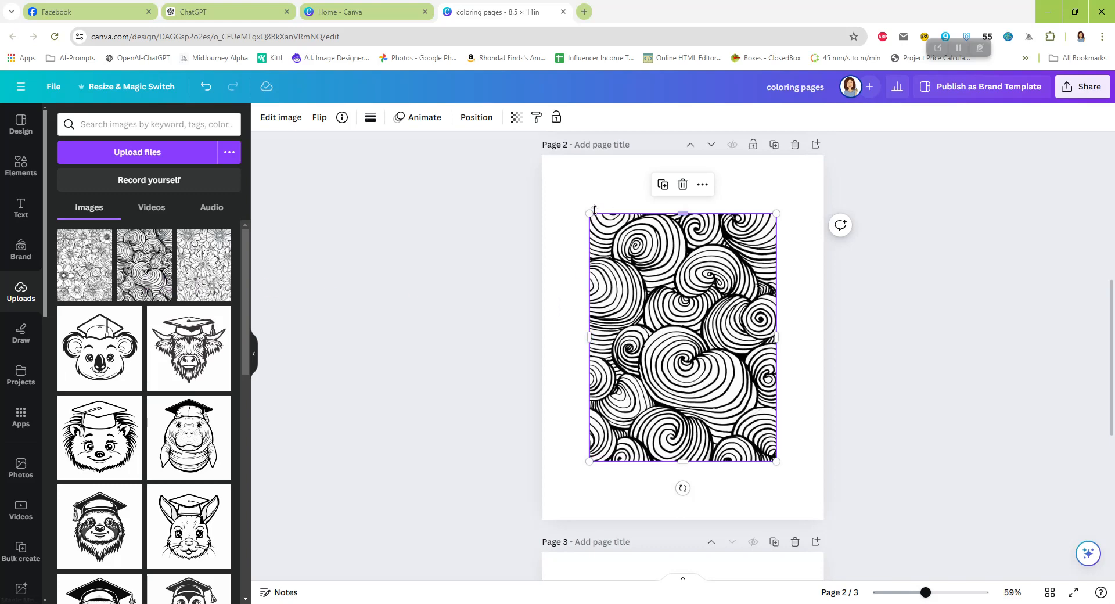
left_click_drag(588, 212, 555, 168)
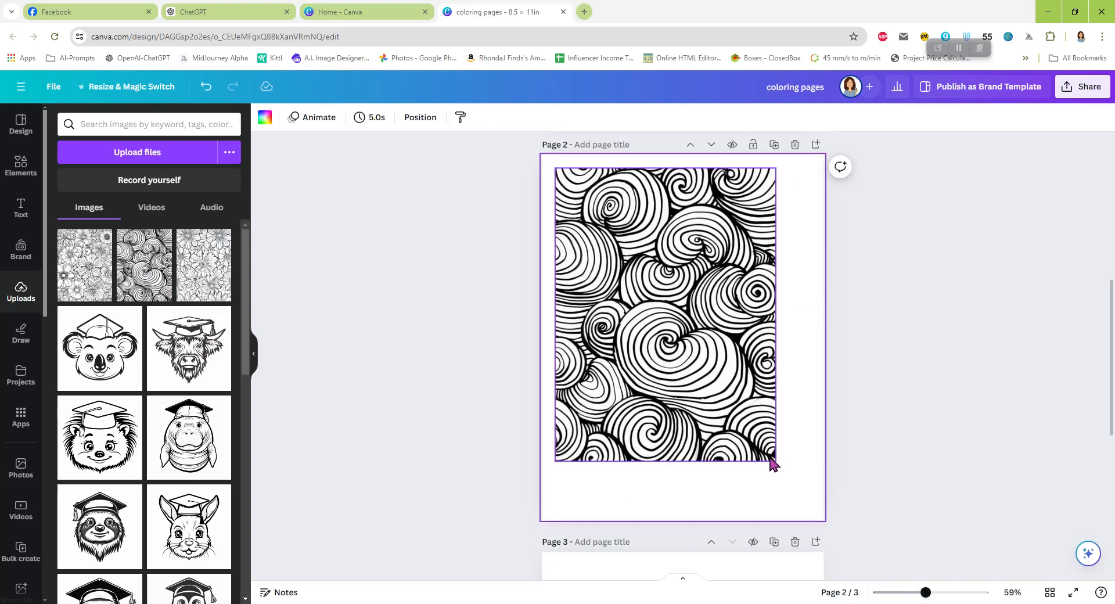
left_click_drag(773, 459, 805, 510)
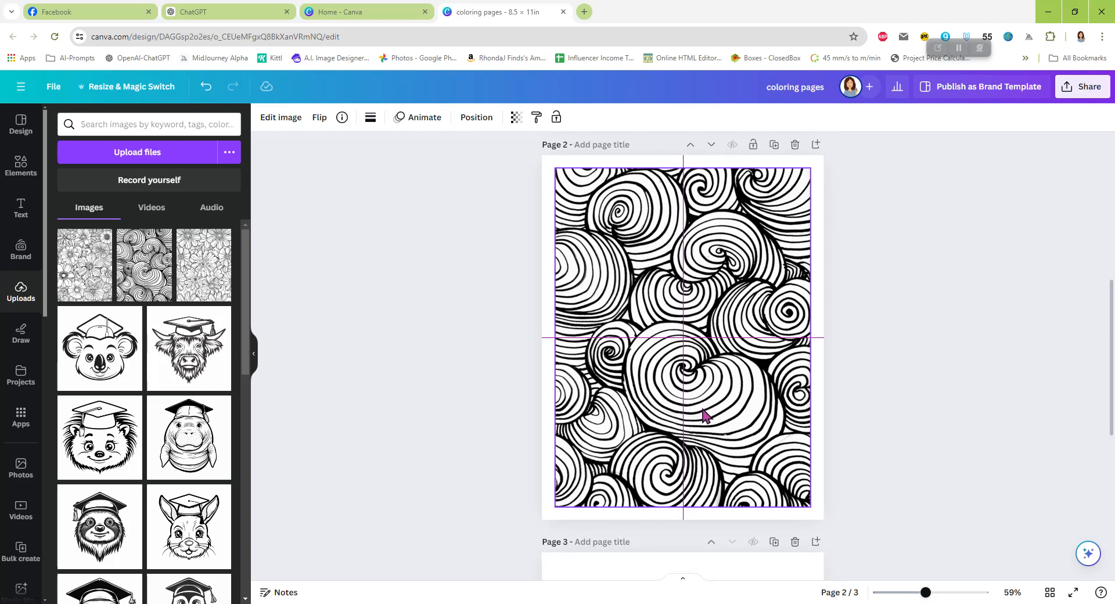
left_click(898, 401)
- Give the swirl pattern image on page 2 a solid border with a weight of 10
left_click(619, 229)
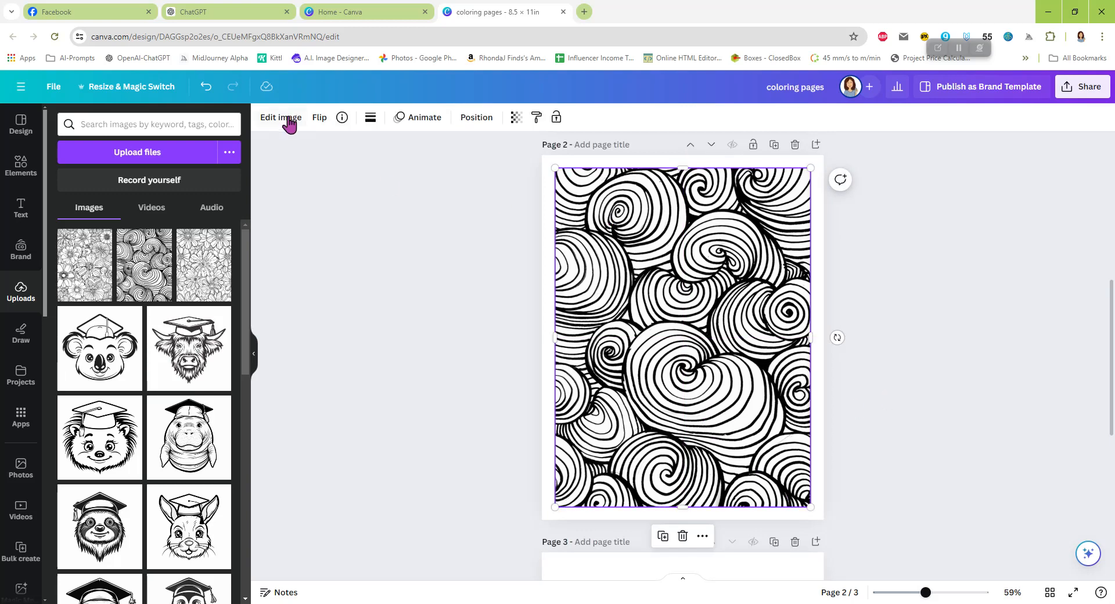
left_click(370, 119)
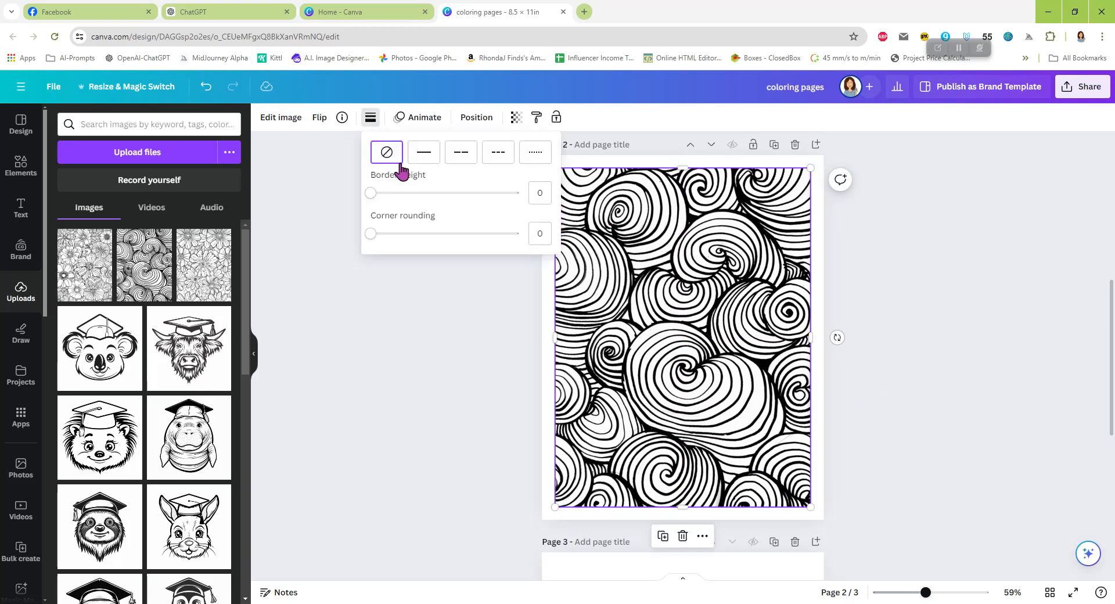
left_click(424, 153)
left_click(536, 192)
type("10")
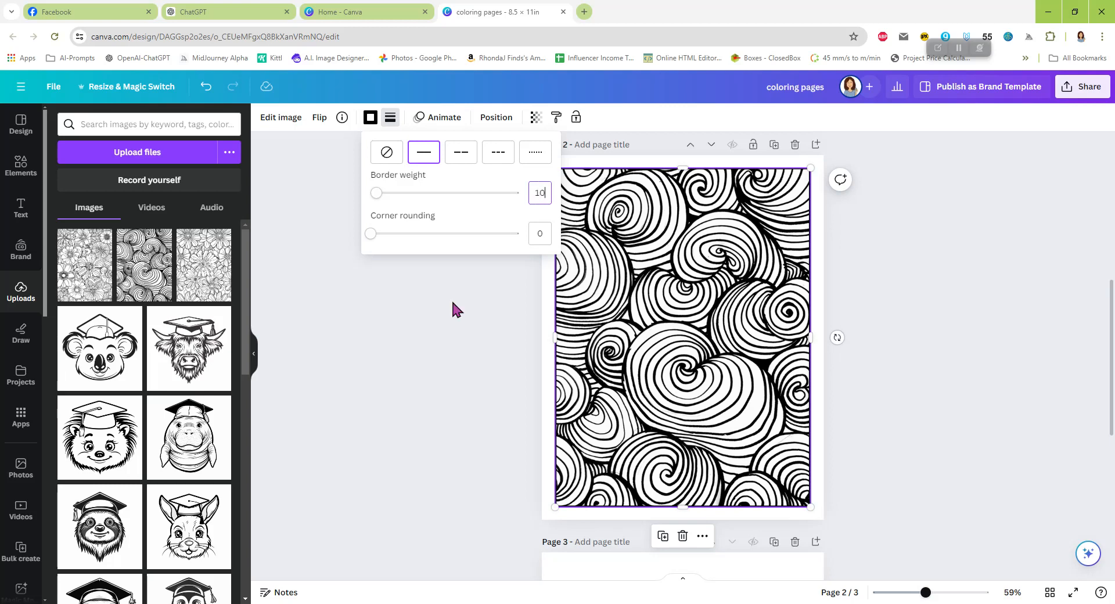
key("Return")
left_click(452, 299)
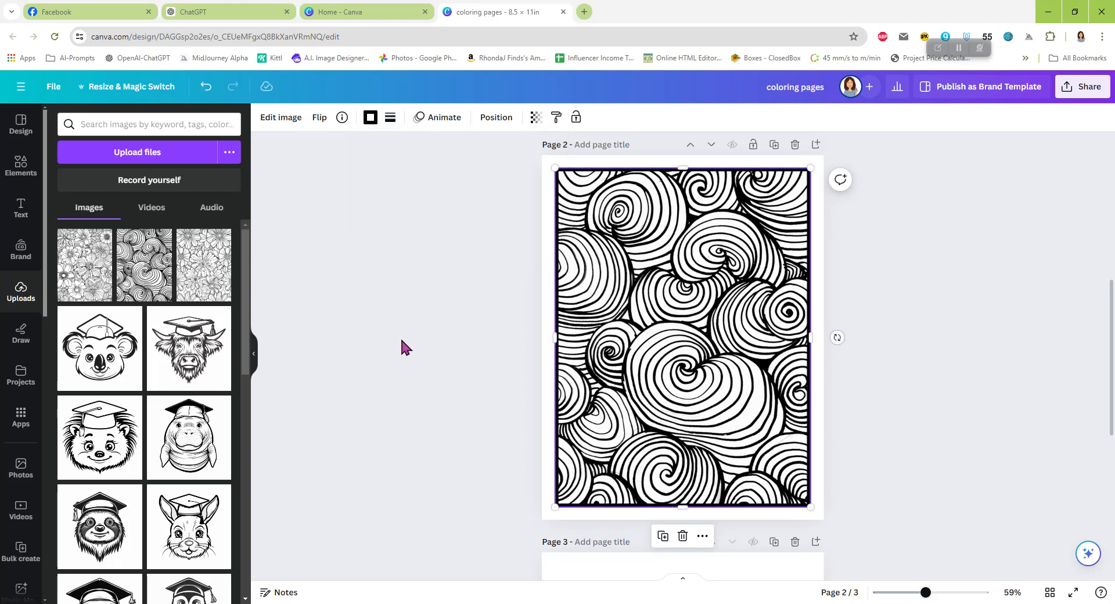
- Switch to ChatGPT and copy affirmation 20, "I am exactly what my baby needs", without its full stop
left_click(238, 13)
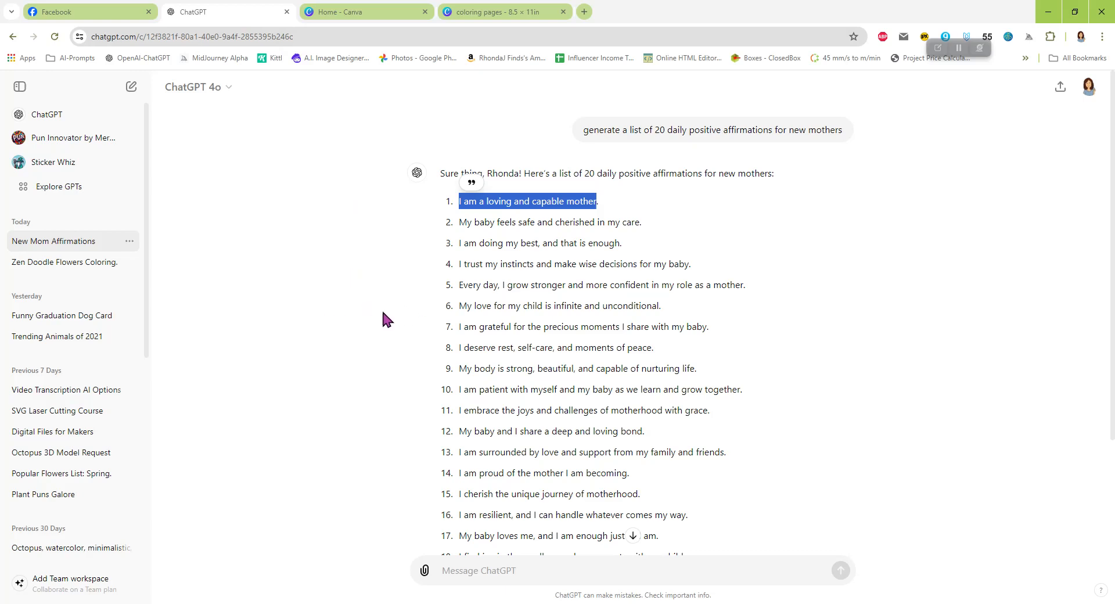
scroll(391, 312, "down", 2)
scroll(391, 317, "down", 1)
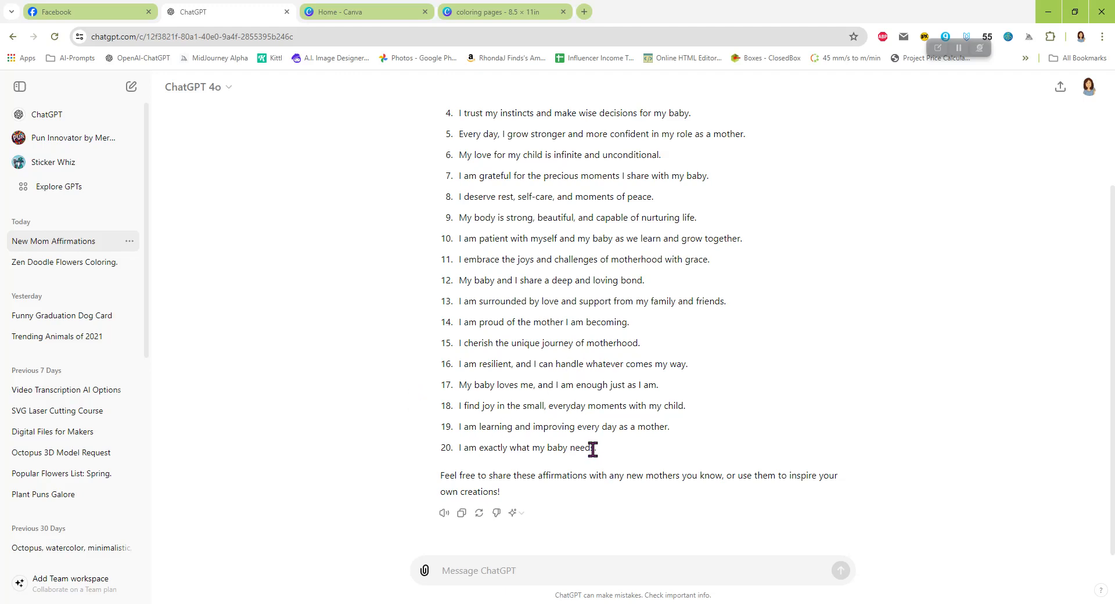
left_click_drag(594, 449, 458, 450)
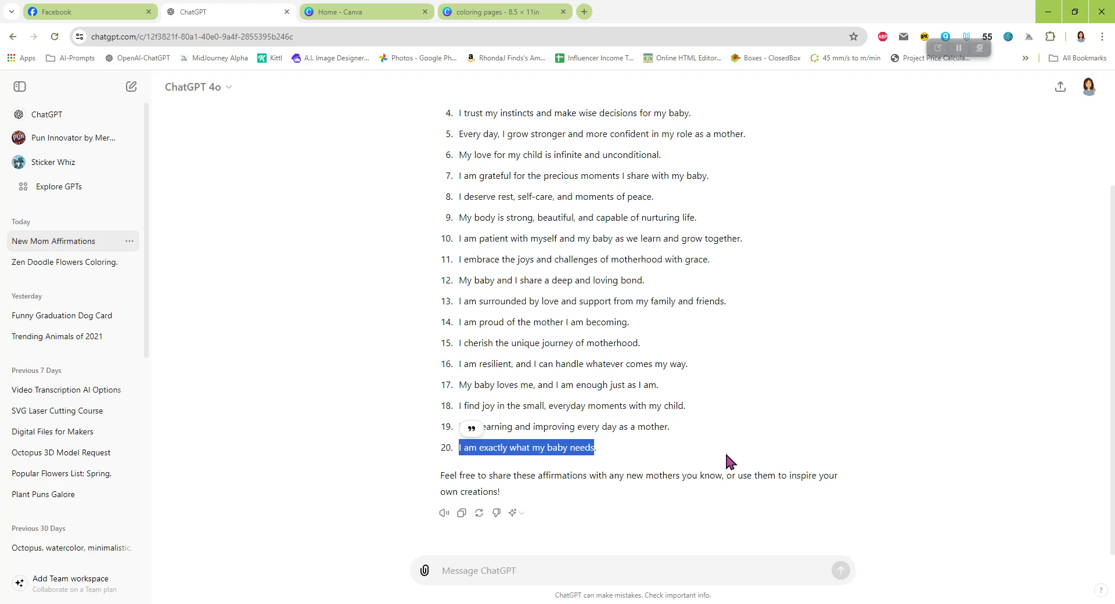
- Switch back to the Canva design and add a title to page 2 reading "I AM EXACTLY WHAT MY BABY NEEDS"
left_click(468, 12)
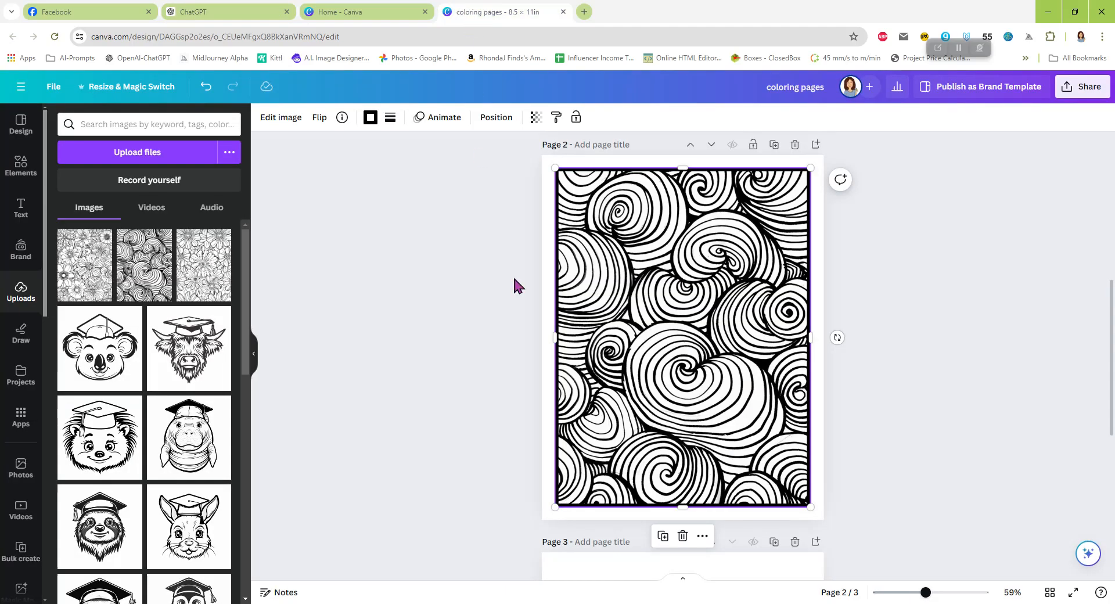
left_click(21, 215)
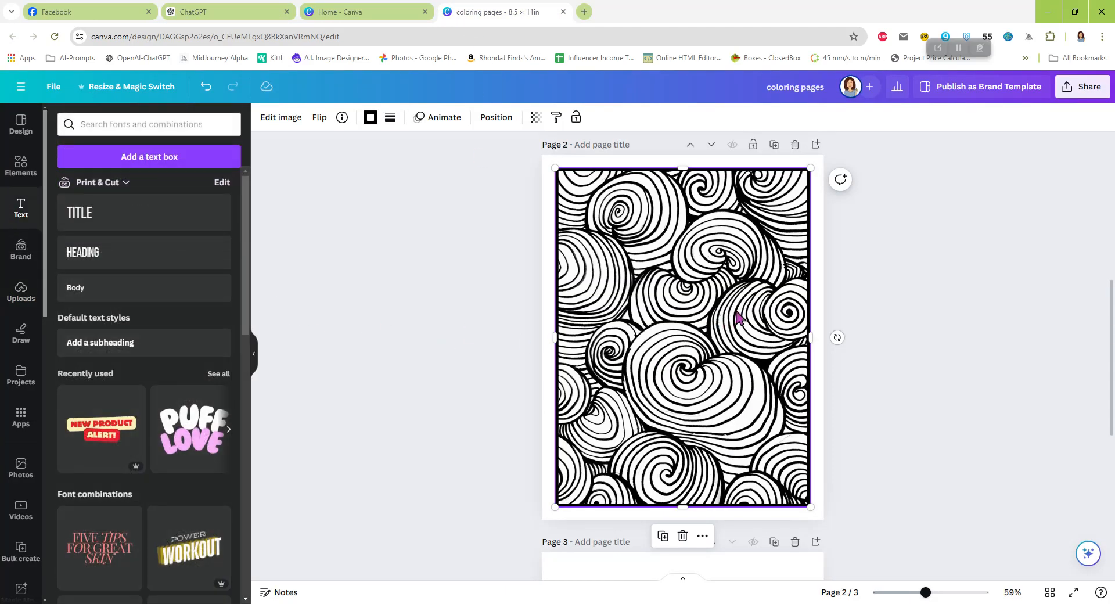
left_click(162, 218)
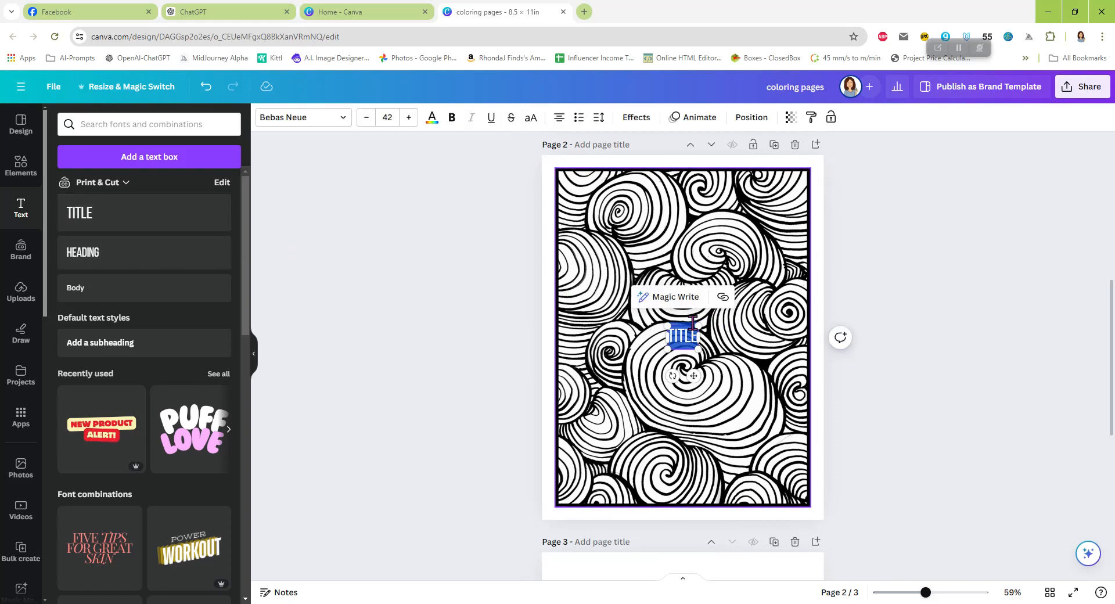
type("I AM EXACTLY WHAT MY BABY NEEDS")
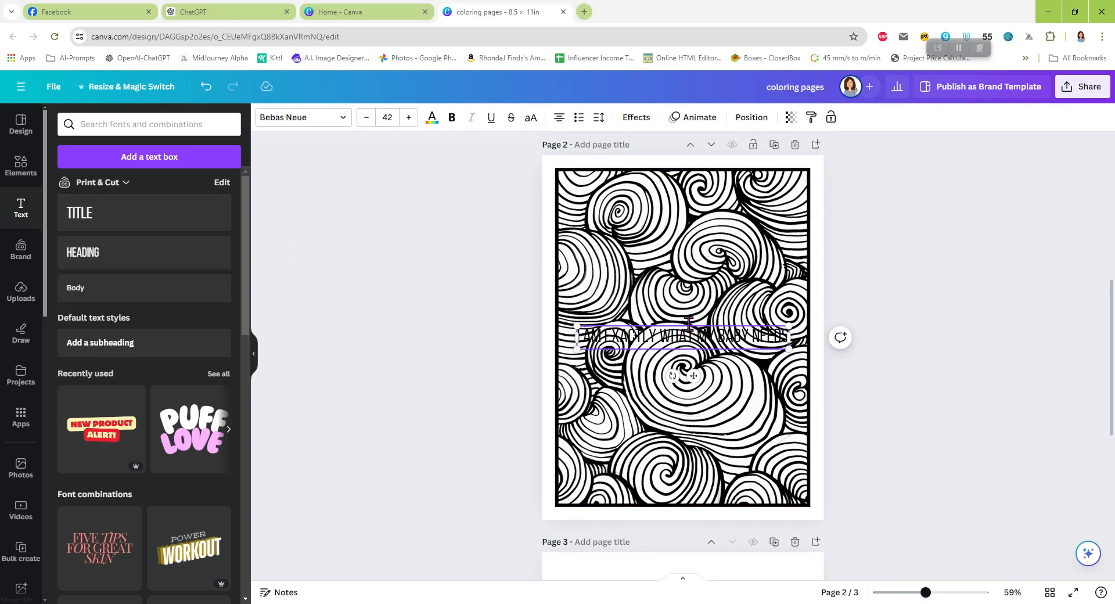
- Set the page 2 title's font to Bangers and its size to 104
left_click(294, 117)
left_click(98, 332)
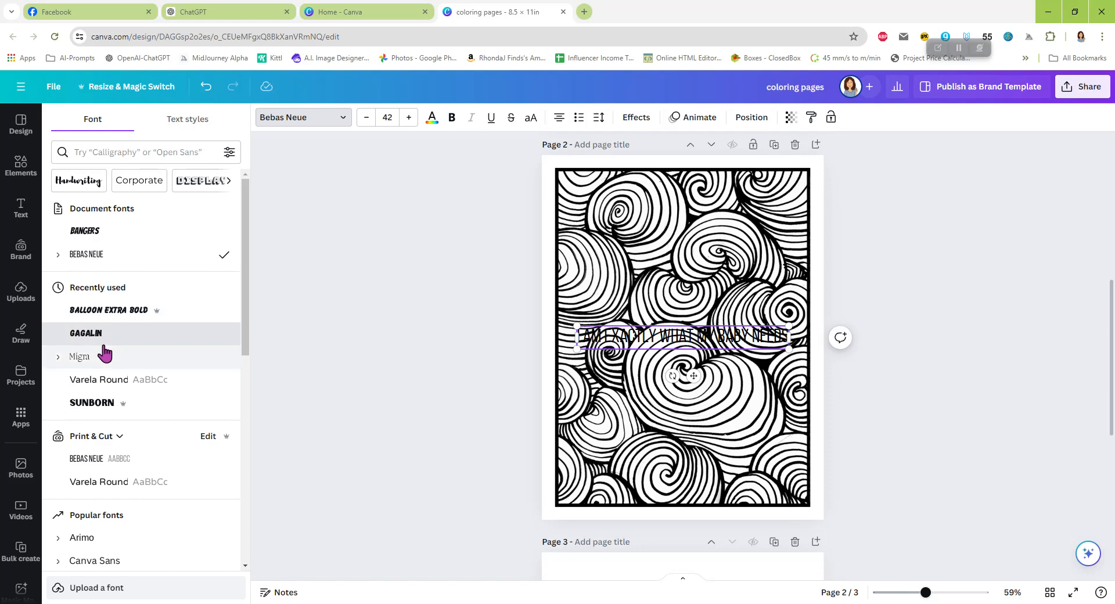
left_click(107, 231)
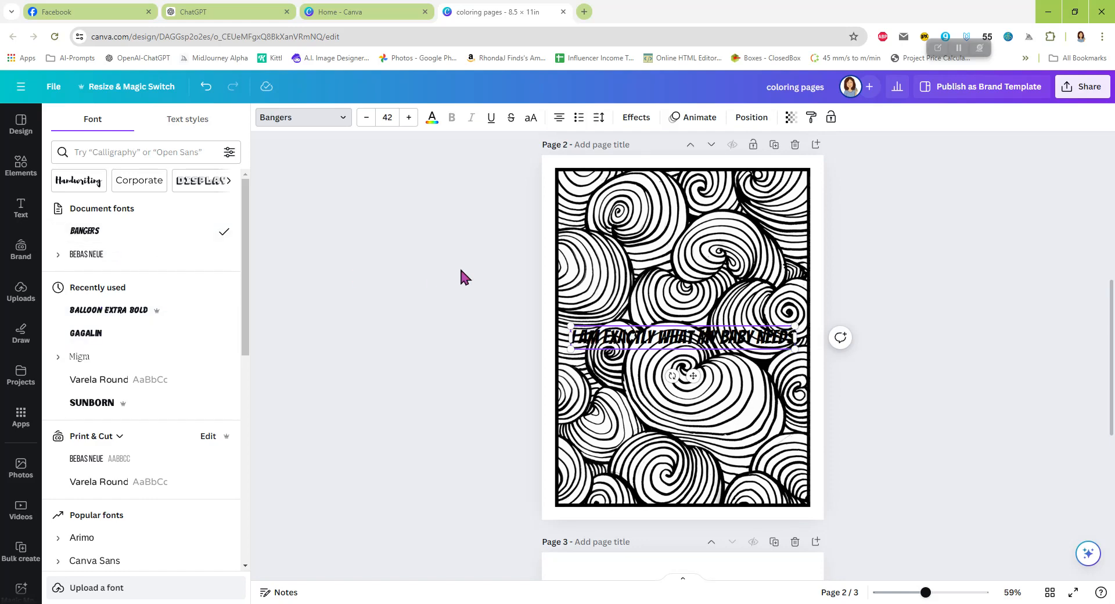
double_click(409, 117)
double_click(409, 118)
double_click(409, 117)
double_click(408, 117)
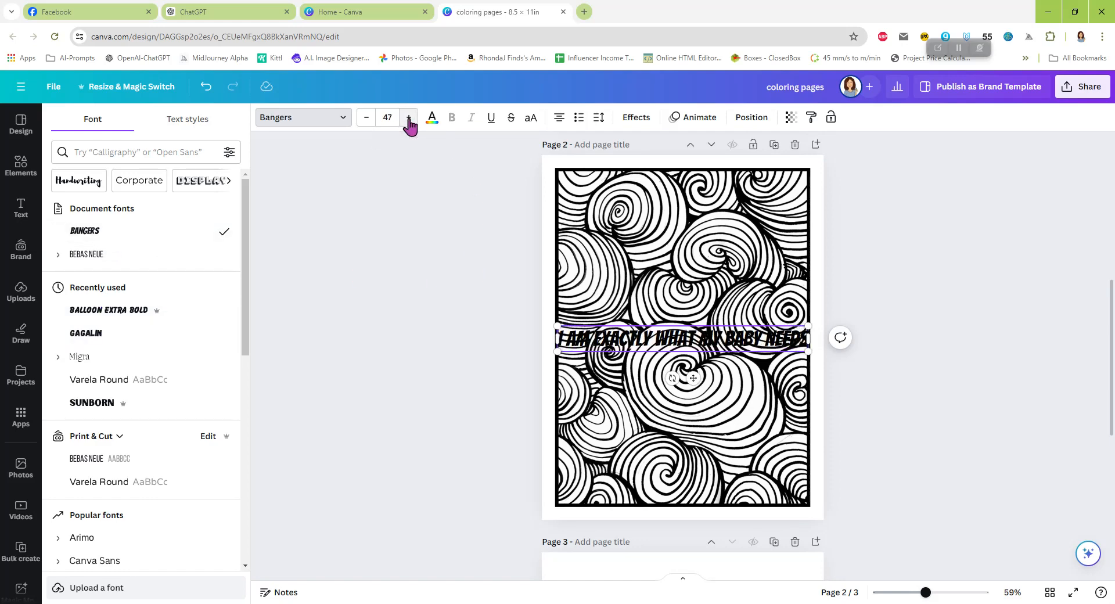
double_click(409, 117)
double_click(409, 118)
triple_click(409, 117)
double_click(409, 117)
triple_click(409, 117)
double_click(408, 117)
triple_click(408, 117)
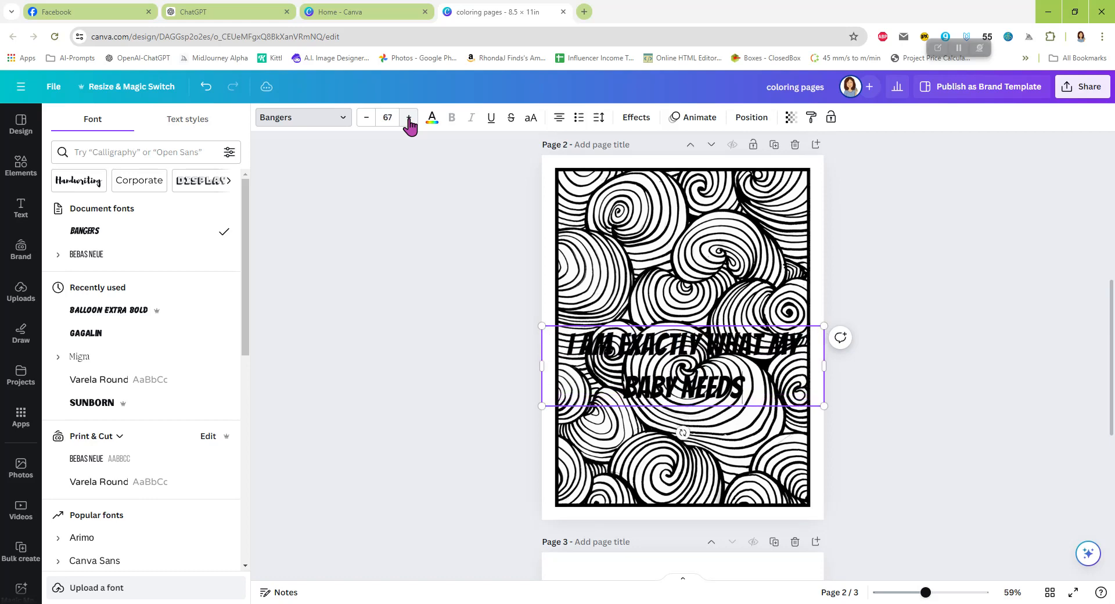
double_click(409, 117)
triple_click(409, 118)
double_click(409, 117)
triple_click(409, 118)
double_click(409, 117)
triple_click(409, 117)
double_click(408, 117)
triple_click(409, 118)
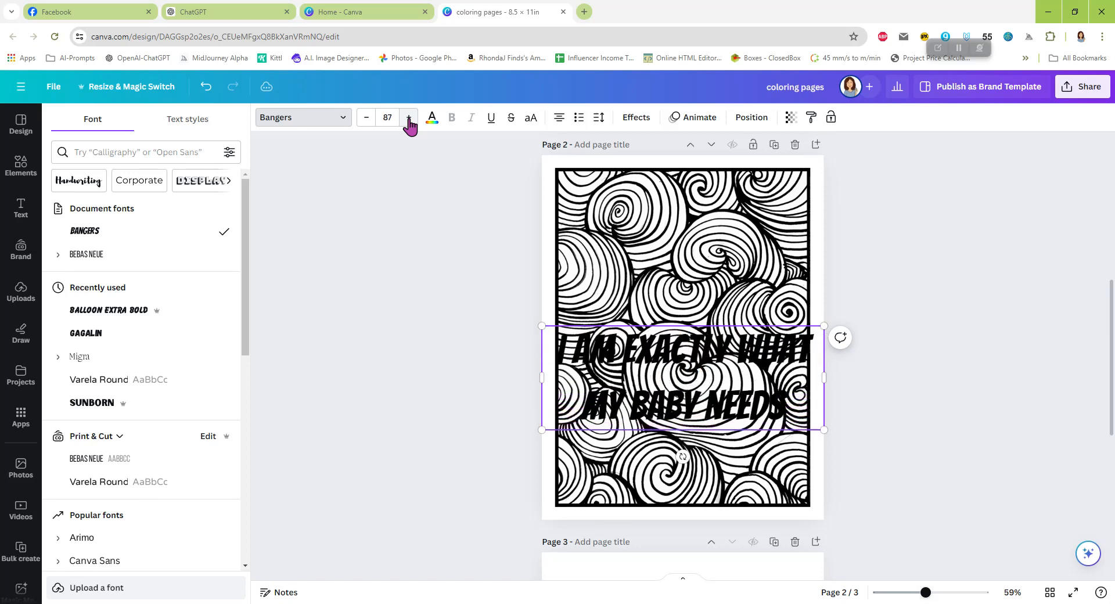
double_click(408, 118)
triple_click(409, 117)
double_click(409, 118)
triple_click(409, 118)
double_click(409, 118)
triple_click(409, 117)
double_click(409, 117)
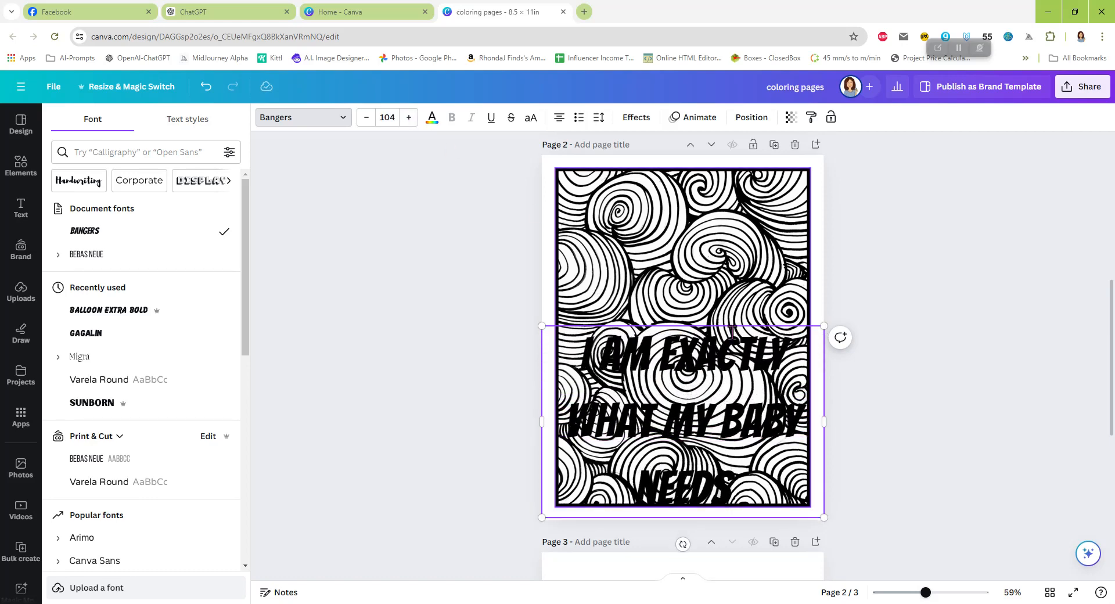
- Move the page 2 title up to the page's vertical centre and colour its text white (#ffffff)
left_click(689, 367)
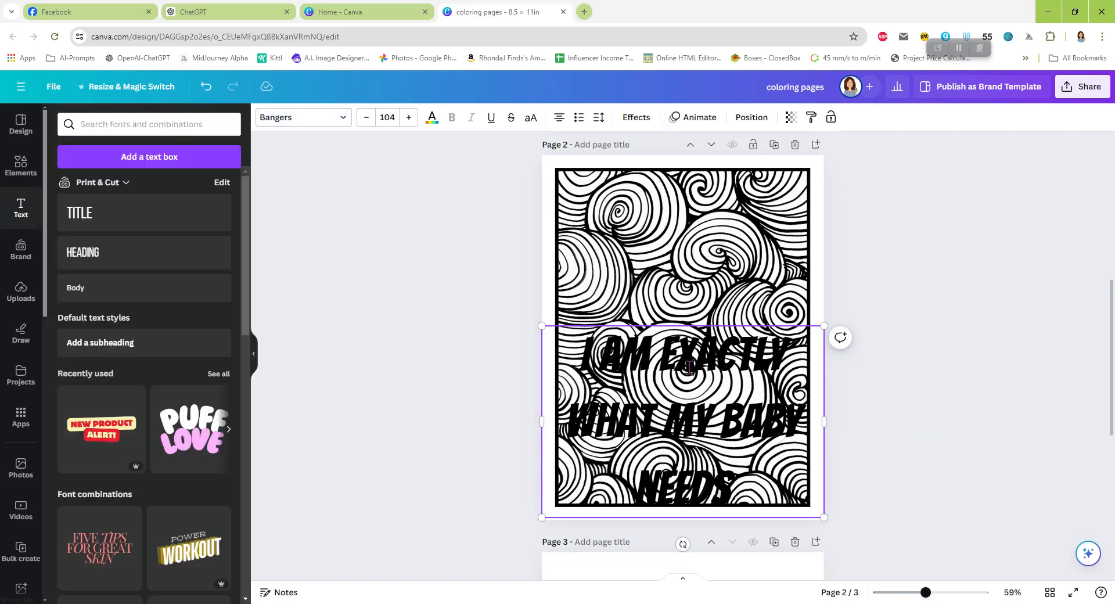
left_click(910, 383)
left_click_drag(759, 370, 756, 277)
left_click(432, 118)
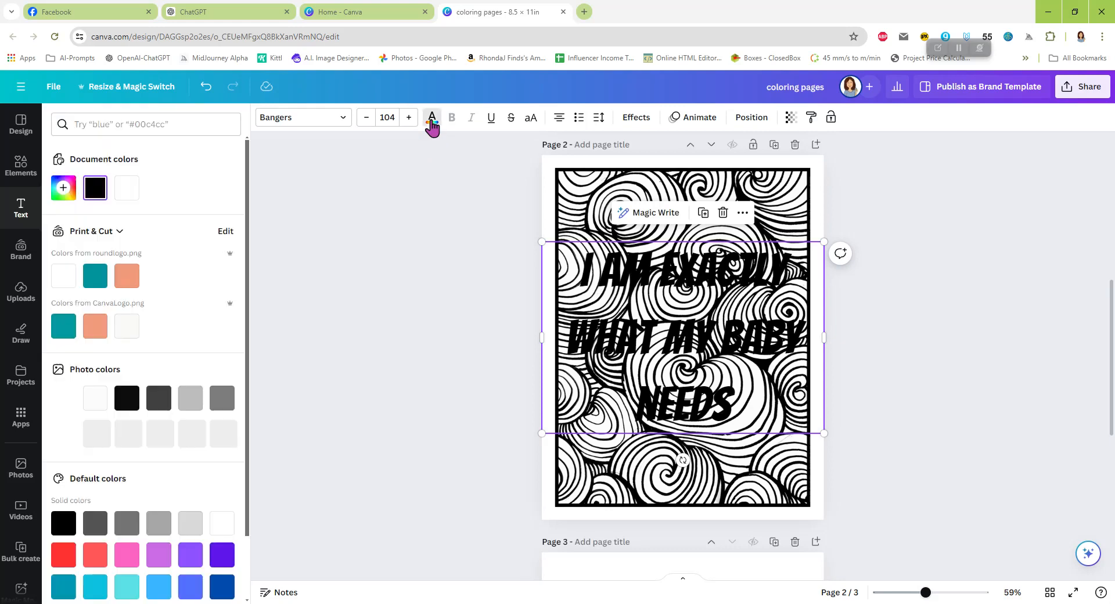
left_click(128, 188)
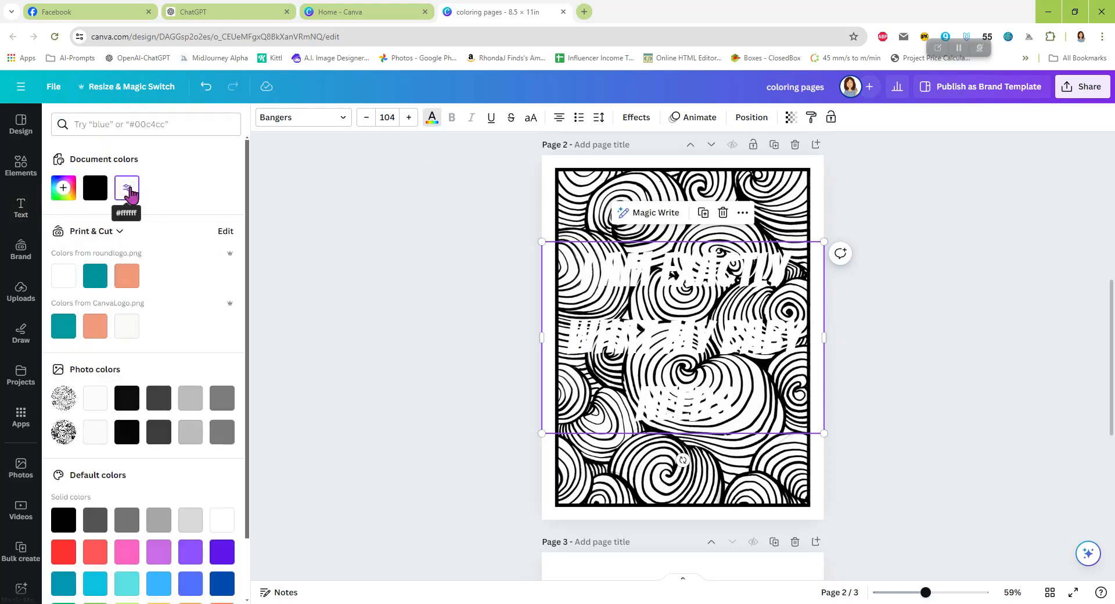
- Give the page 2 title an Outline effect in black with a thickness of 100
left_click(637, 117)
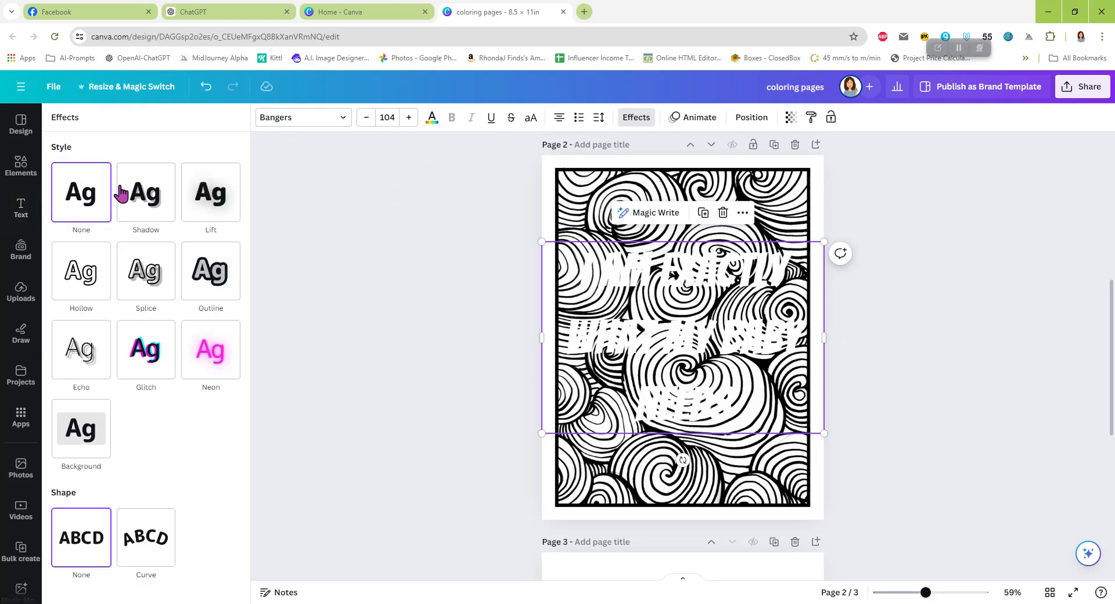
left_click(211, 270)
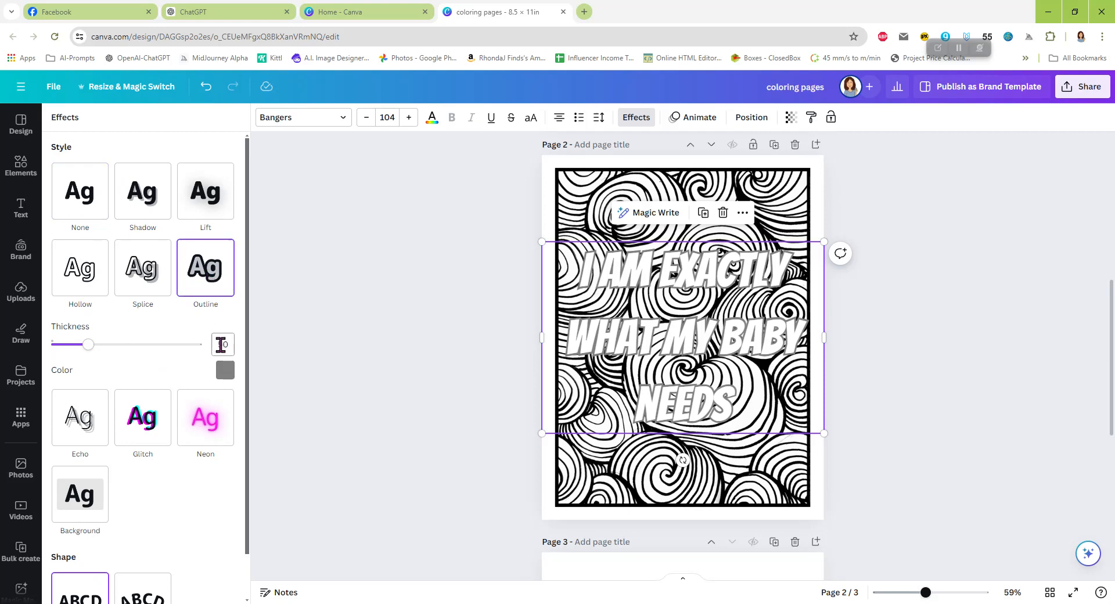
left_click(225, 370)
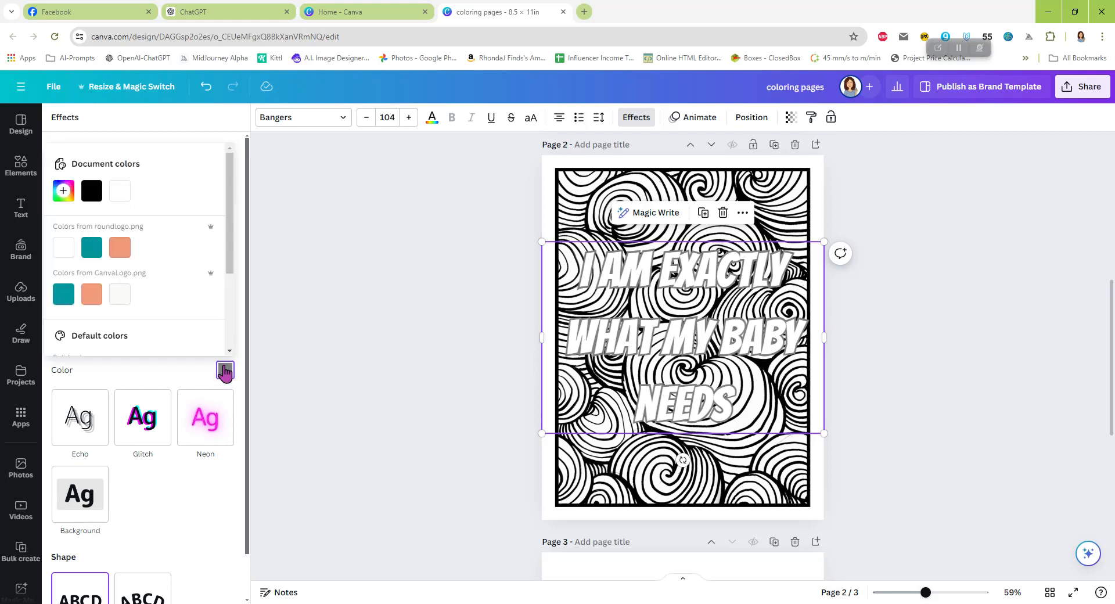
left_click(91, 191)
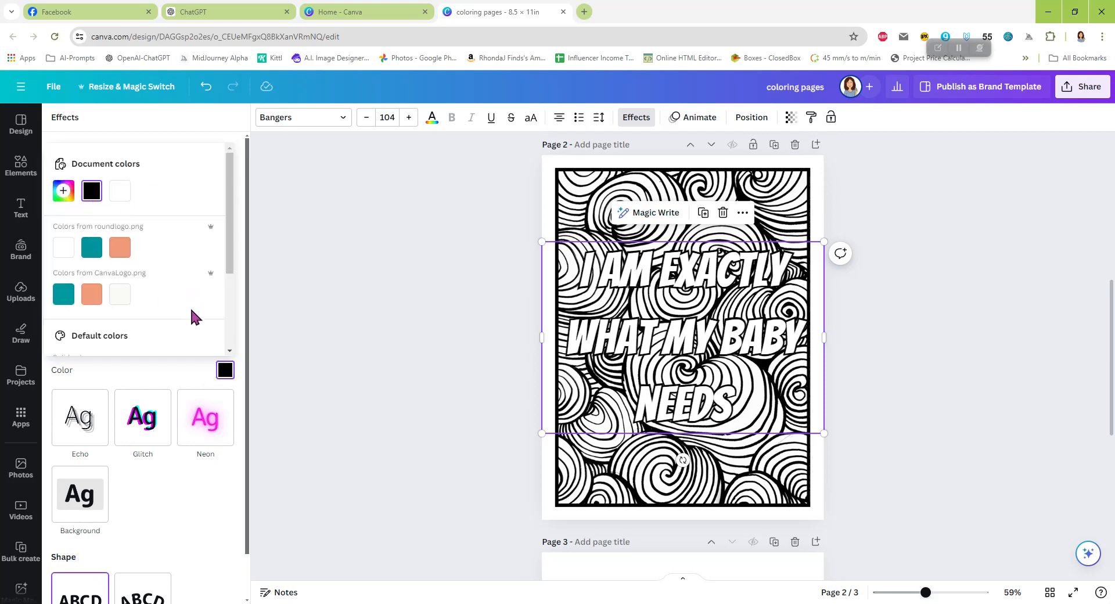
left_click(238, 343)
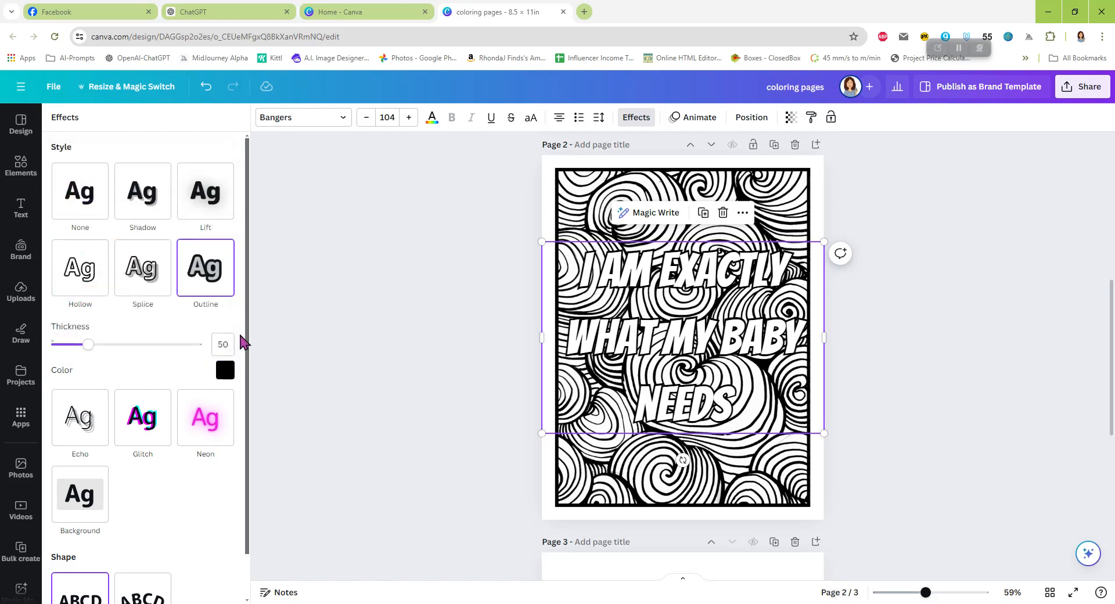
left_click(223, 344)
type("100")
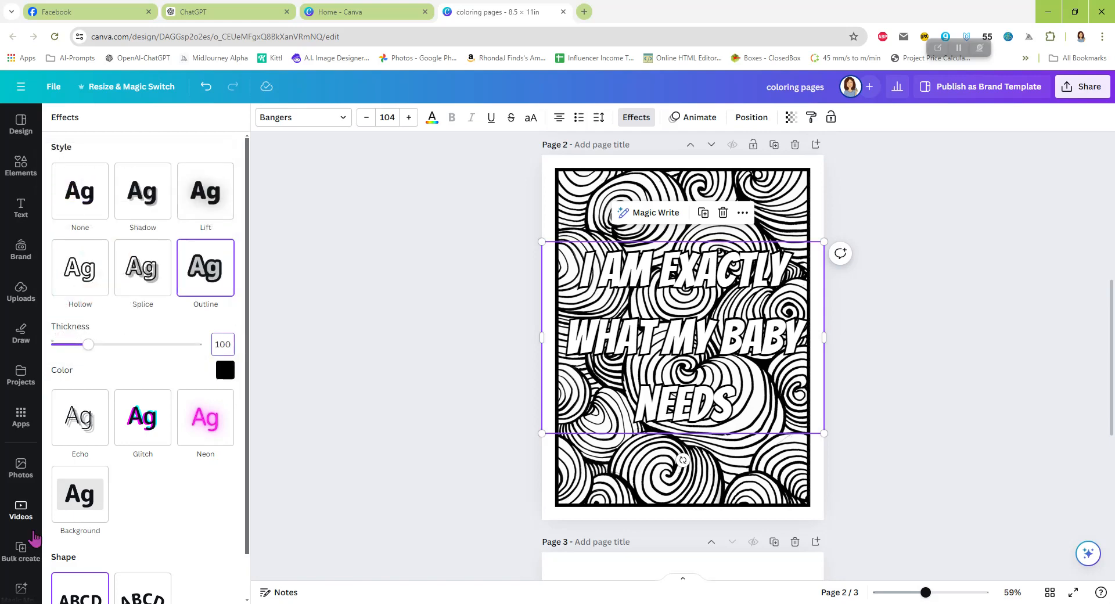
key("Return")
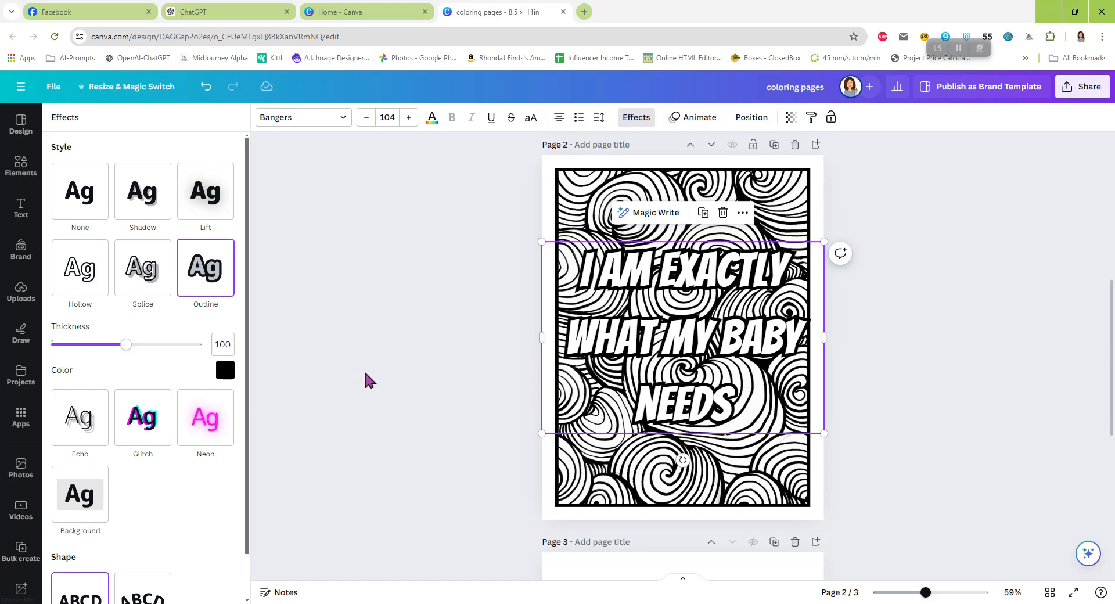
- Set the page 2 title's letter spacing to 60 and its line spacing to 1.22
left_click(598, 119)
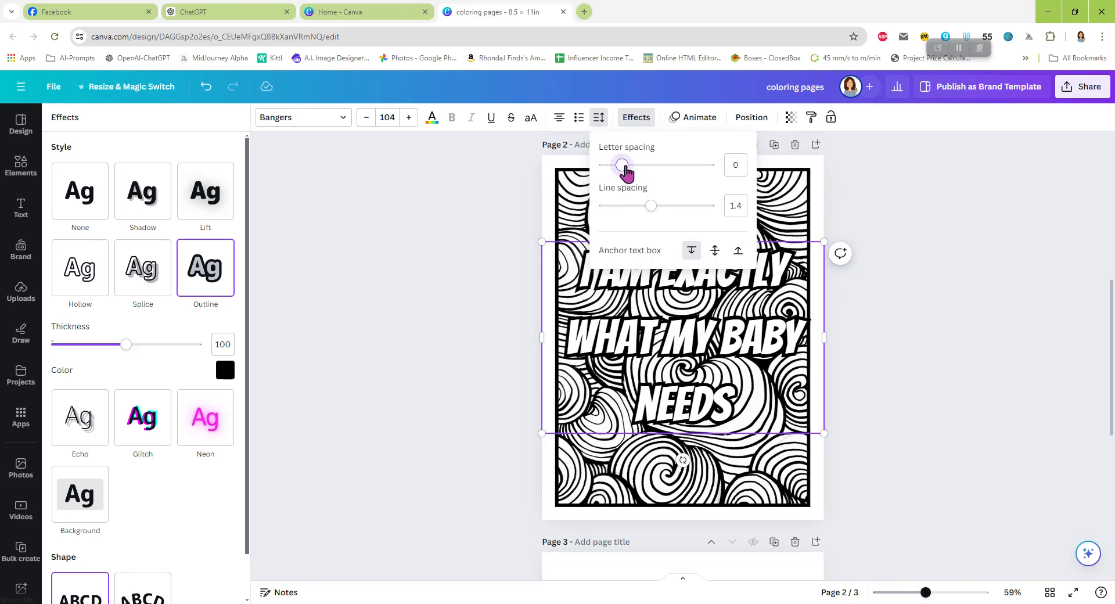
left_click_drag(623, 165, 640, 207)
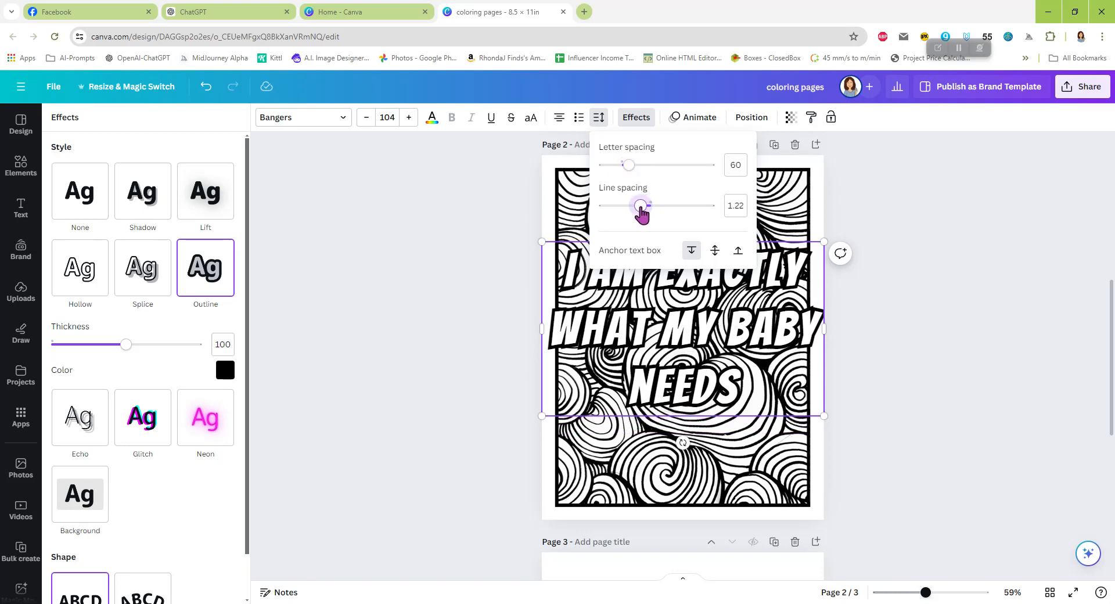
- Narrow the page 2 title's text box so it wraps onto four lines, and centre it on the page
left_click_drag(824, 328, 789, 330)
left_click_drag(720, 331, 774, 337)
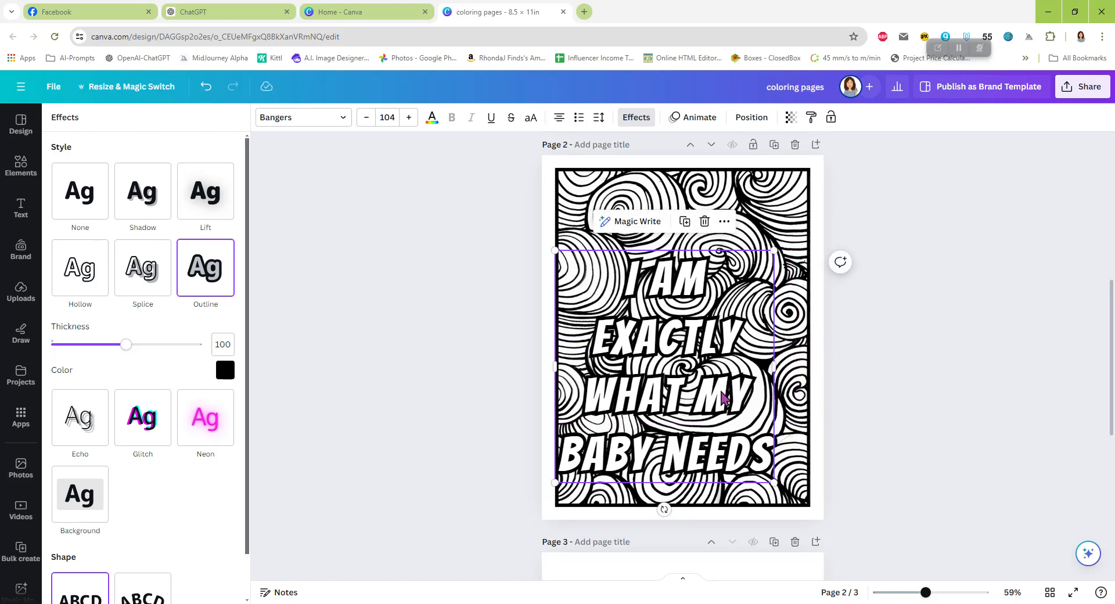
left_click_drag(722, 397, 739, 361)
left_click(914, 367)
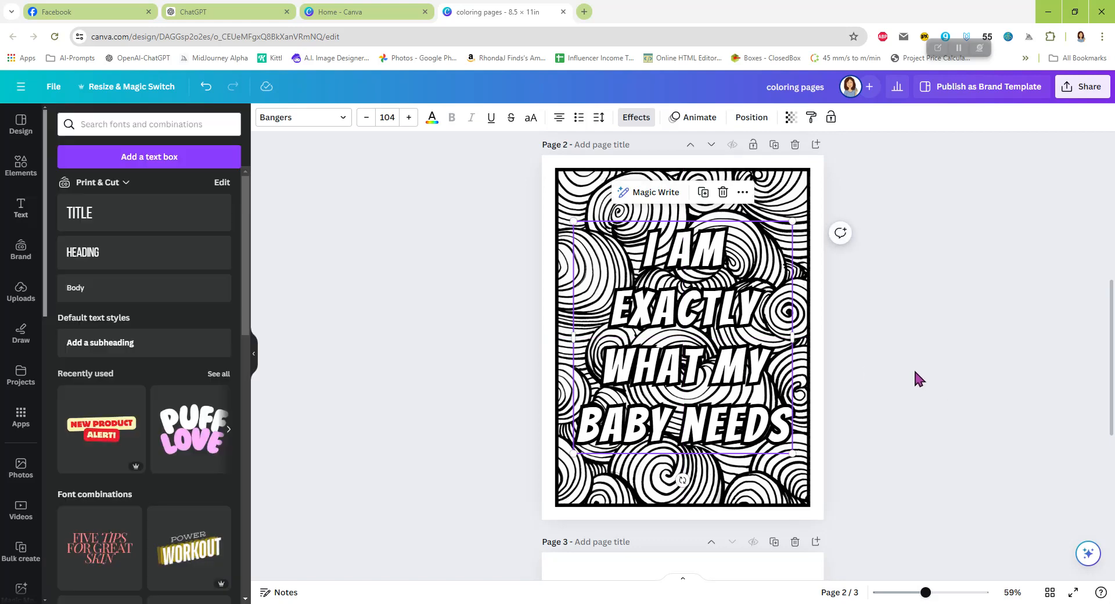
left_click(900, 363)
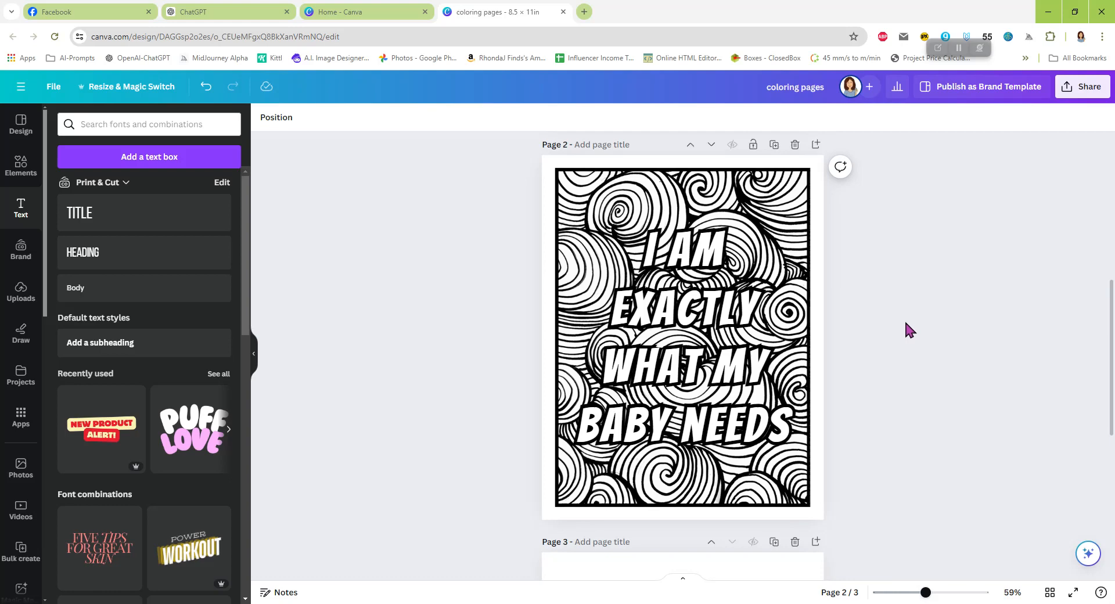
- Place the uploaded large-flower pattern on page 3 and enlarge it to nearly fill the page, leaving an even white margin
scroll(900, 319, "down", 3)
left_click(668, 471)
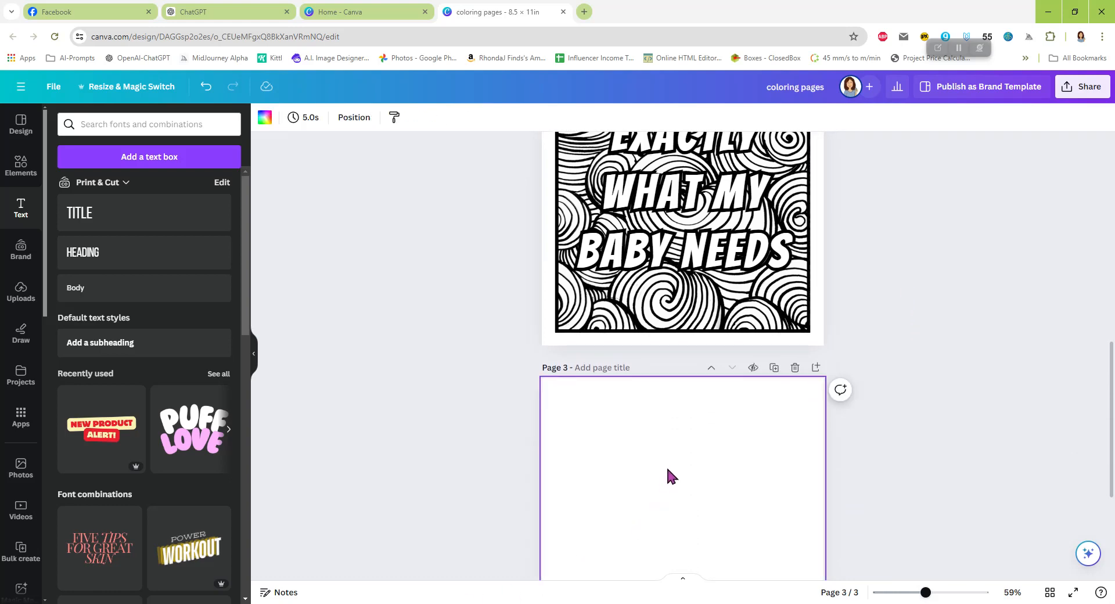
scroll(674, 464, "down", 3)
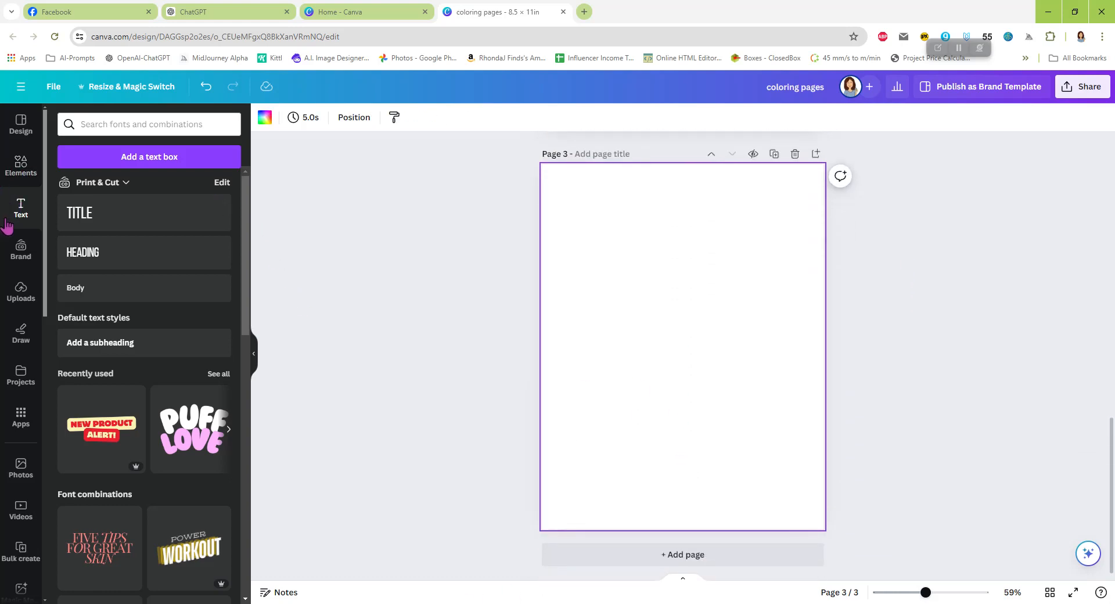
left_click(21, 290)
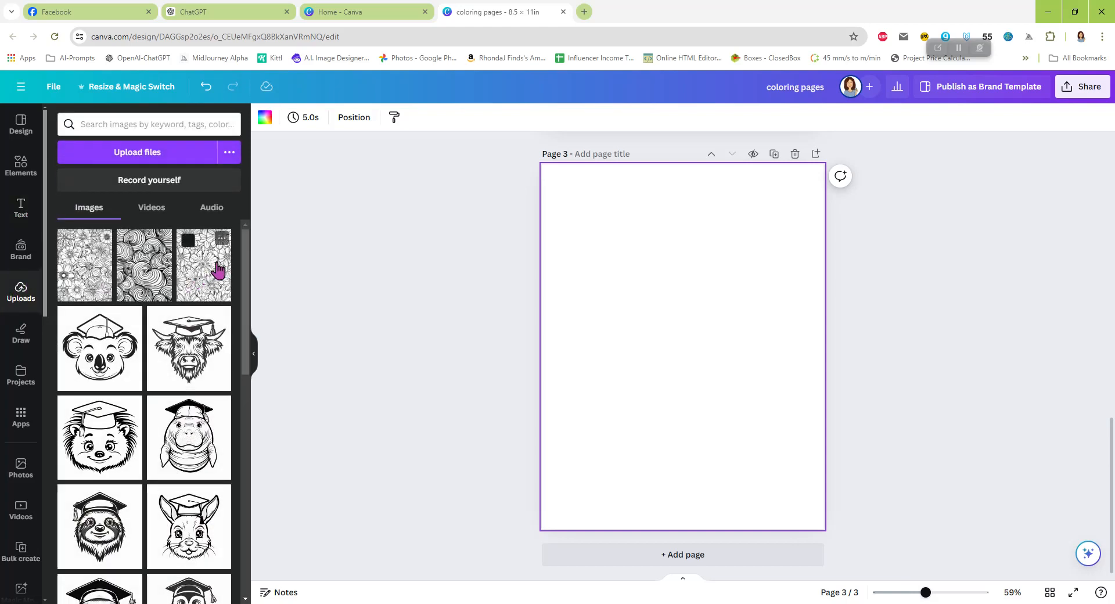
left_click(200, 273)
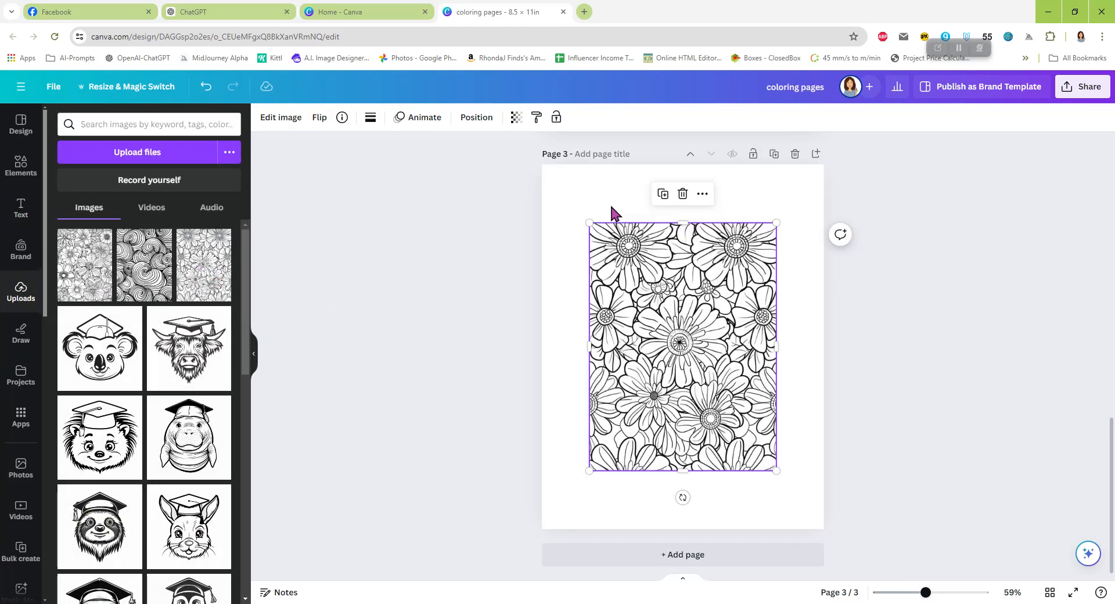
left_click_drag(586, 221, 554, 177)
left_click_drag(776, 471, 811, 518)
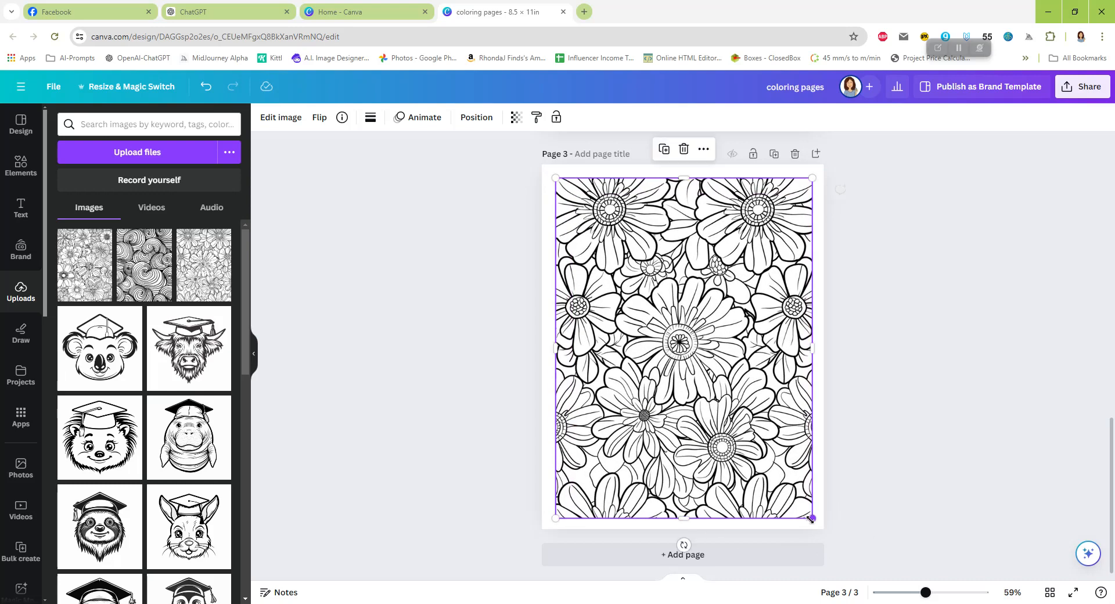
- Add a solid border with a weight of 10 to the flower pattern on page 3
left_click(369, 120)
left_click(424, 151)
left_click(540, 192)
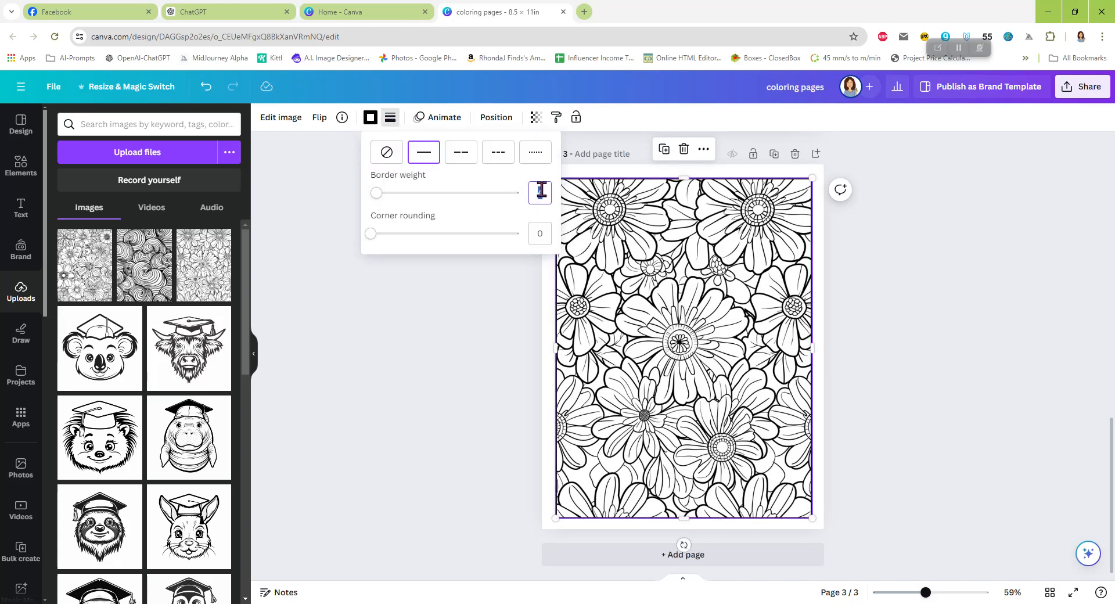
key("BackSpace")
type("10")
key("Return")
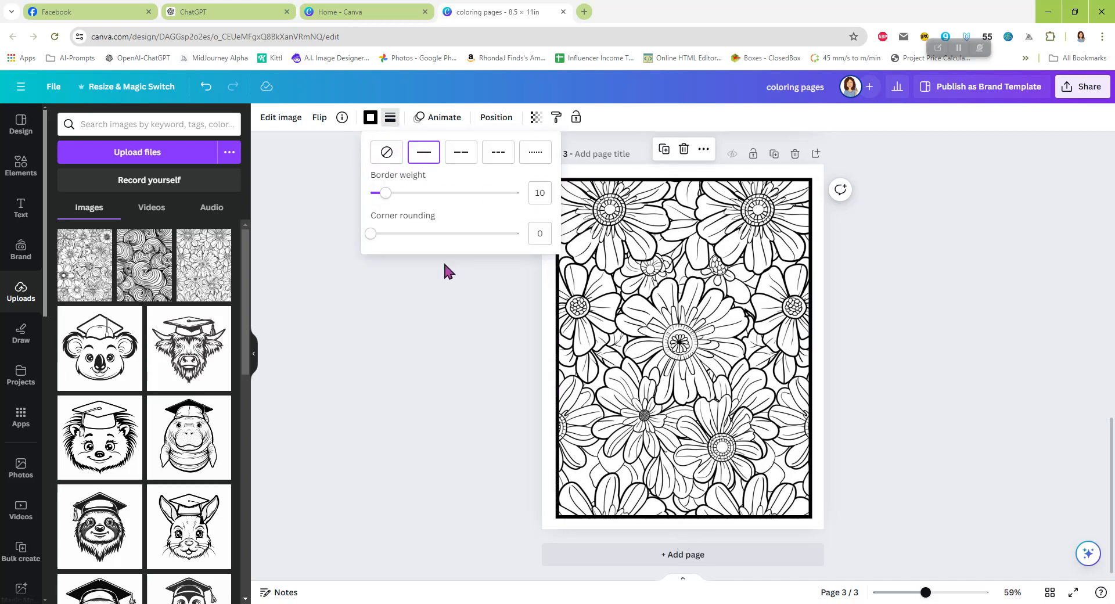
left_click(433, 371)
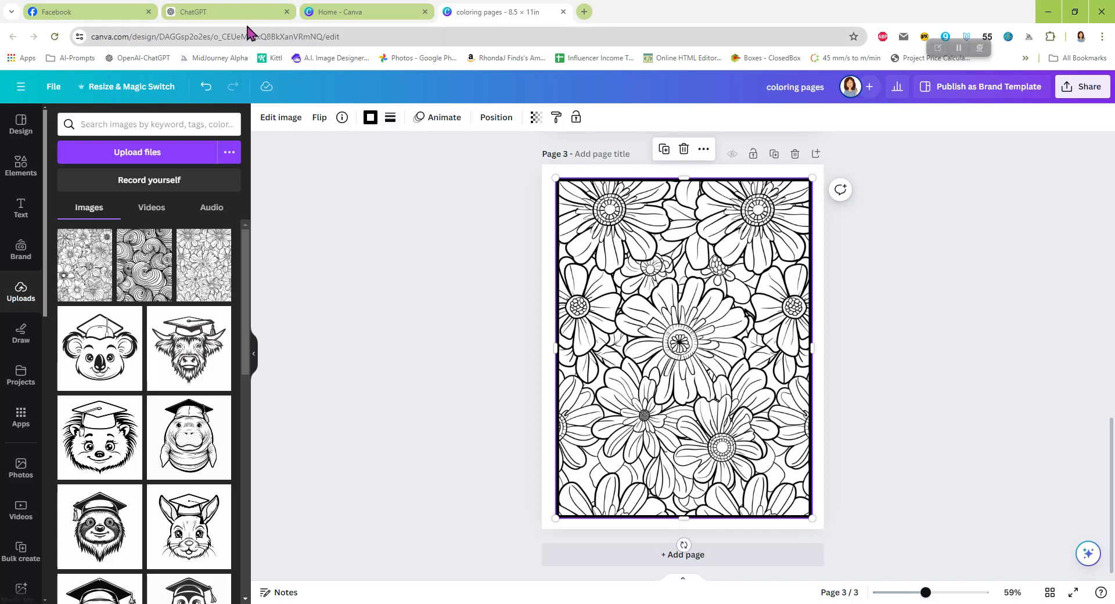
- Switch to ChatGPT and copy affirmation 3, "I am doing my best, and that is enough", without its full stop
left_click(229, 12)
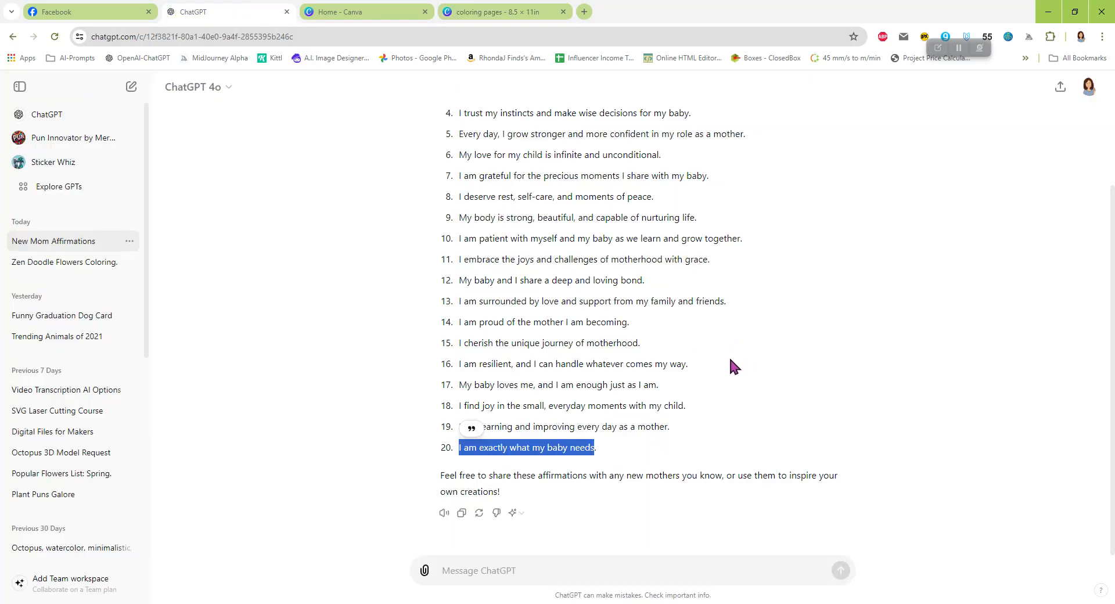
scroll(731, 361, "up", 1)
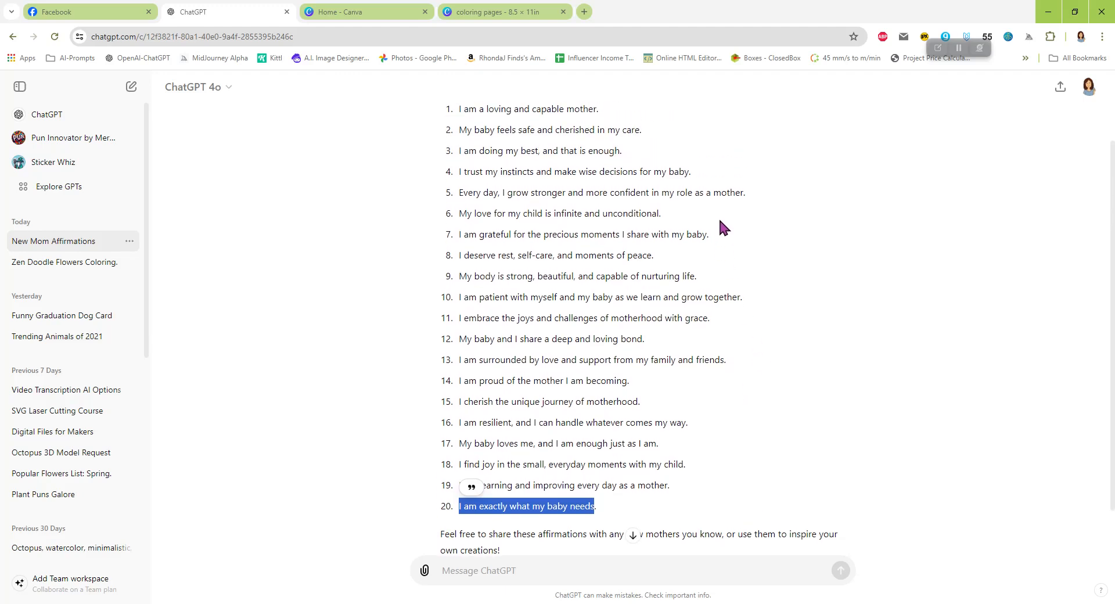
scroll(719, 225, "up", 1)
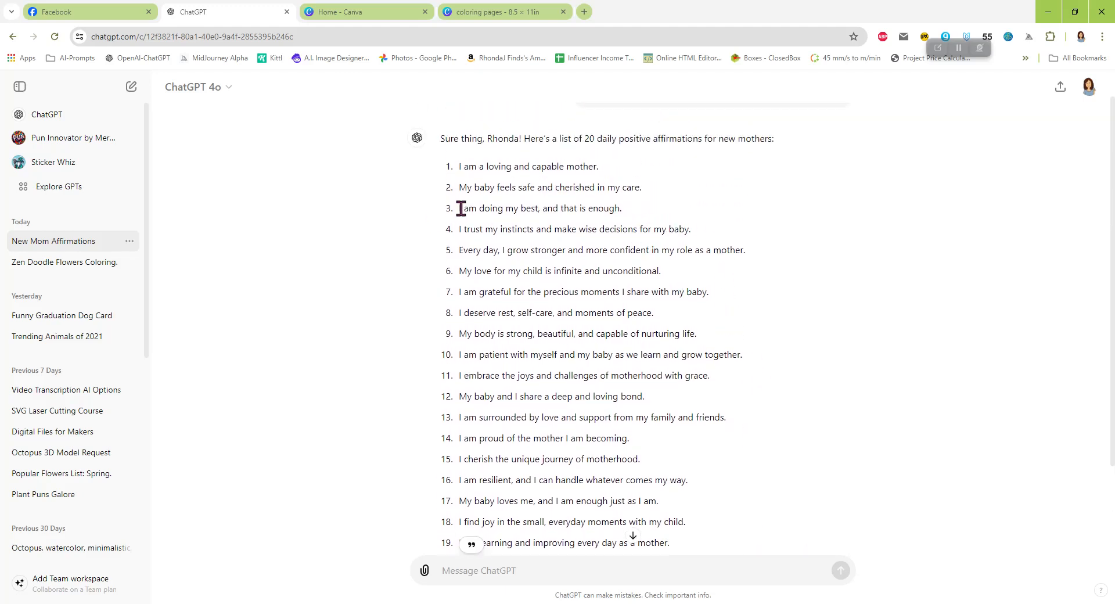
left_click_drag(458, 208, 621, 209)
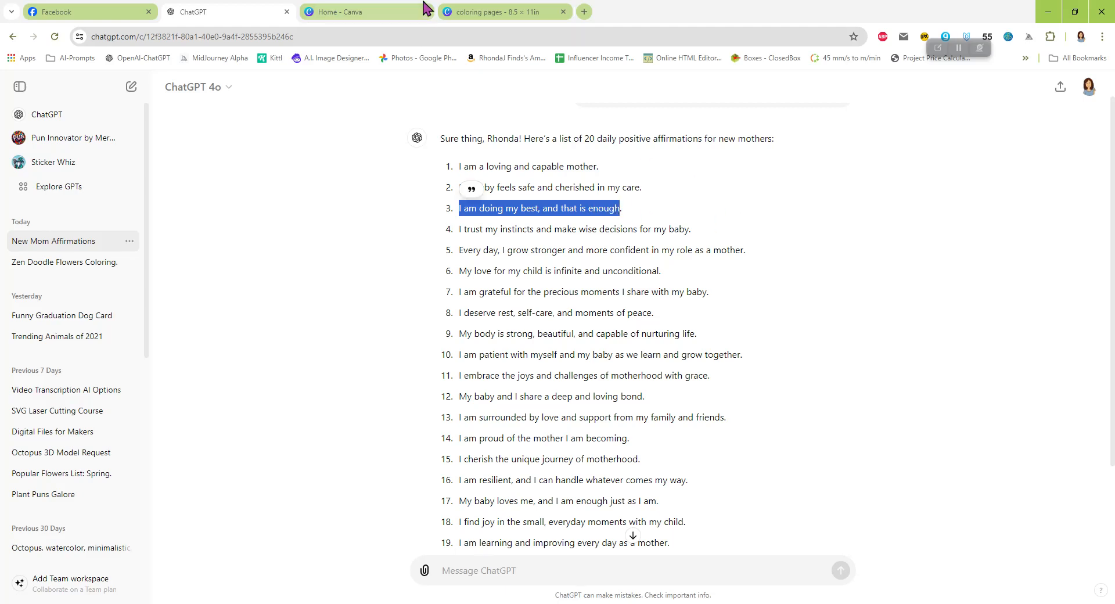
- Switch back to the Canva design and add a title to page 3 reading "I AM DOING MY BEST, AND THAT IS ENOUGH"
left_click(463, 12)
left_click(459, 295)
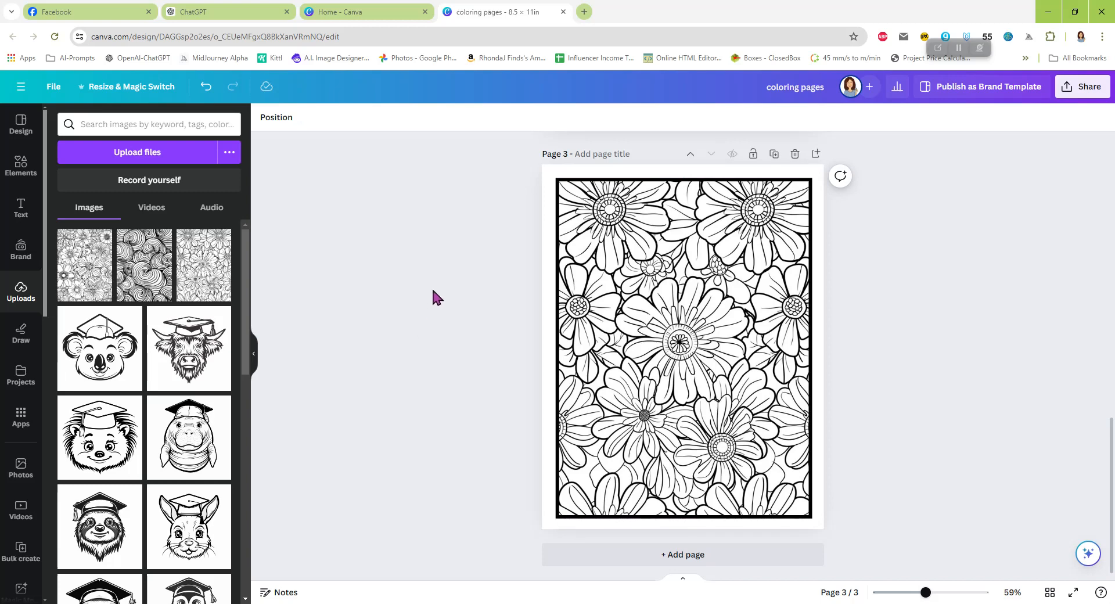
left_click(21, 208)
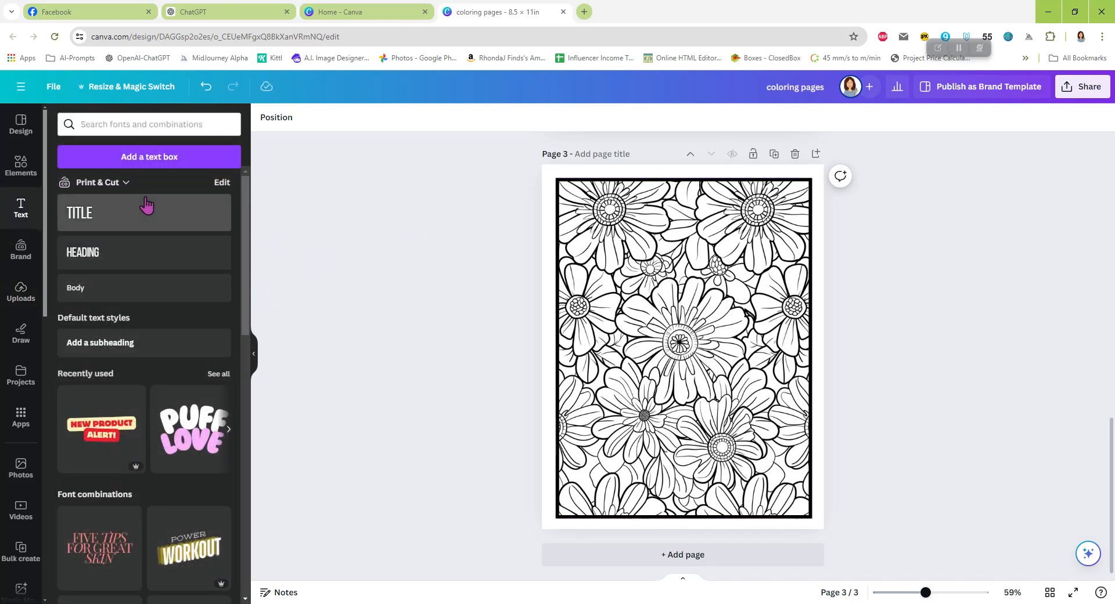
left_click(139, 213)
type("I AM DOING MY BEST AND THAT IS ENOUGH")
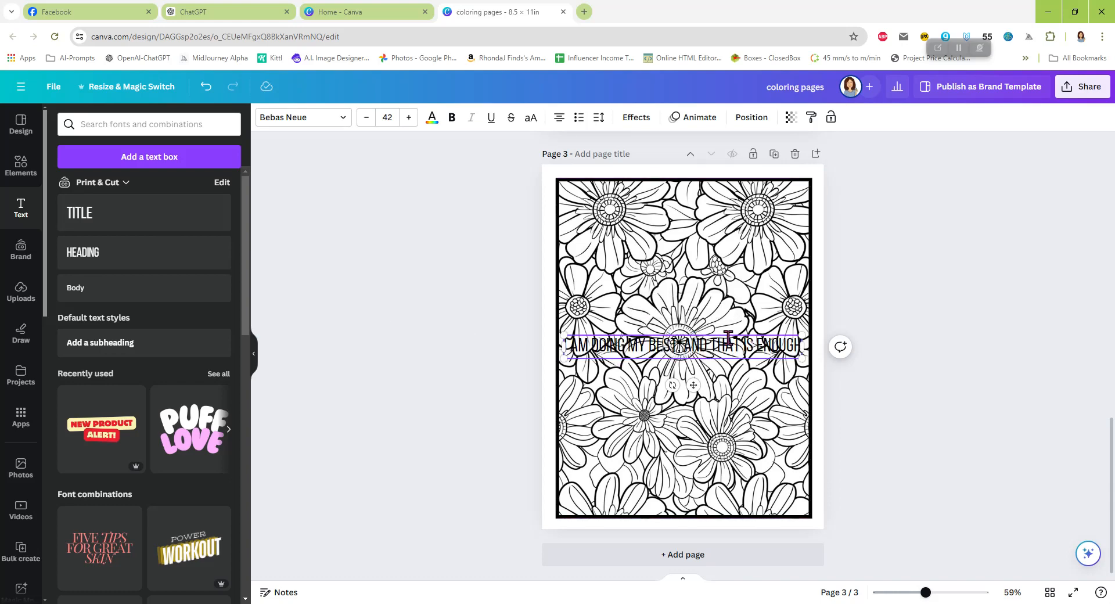
- Set the page 3 title's font to Bangers and its size to 91
left_click(344, 119)
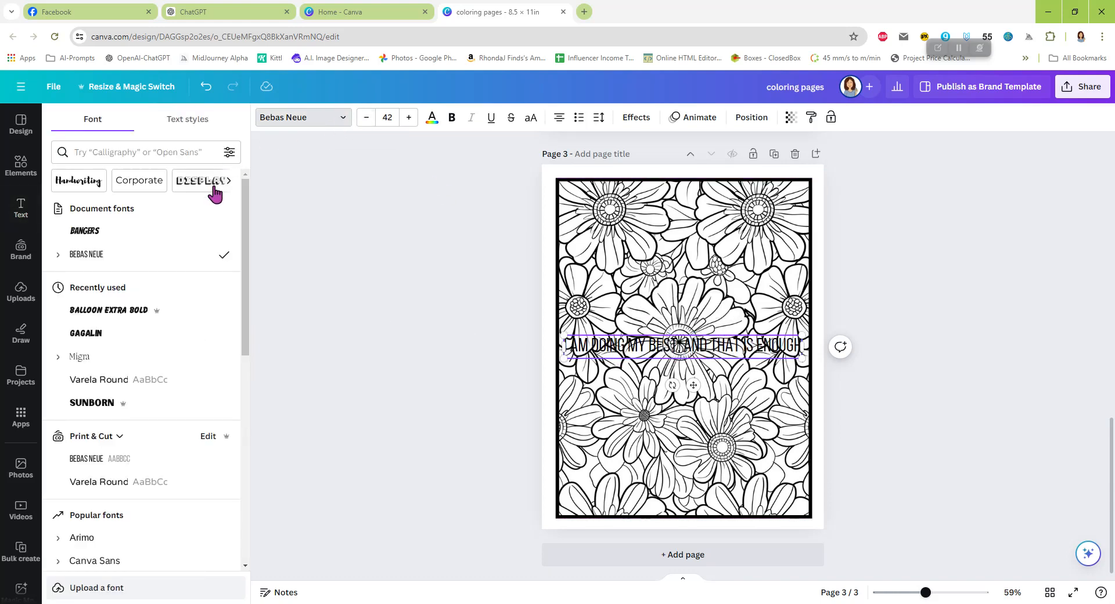
left_click(117, 231)
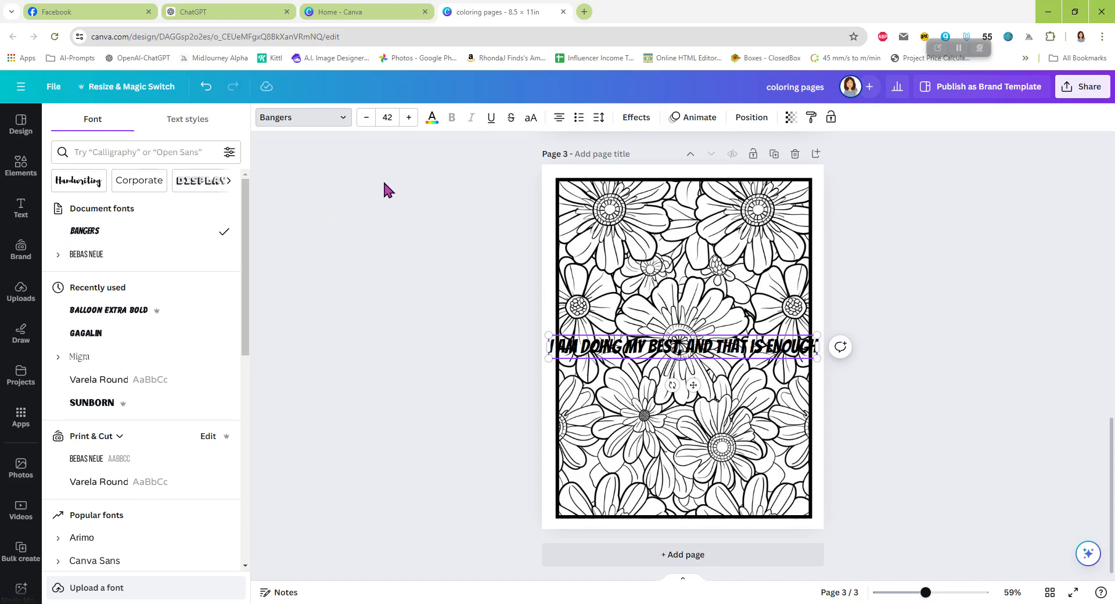
left_click(409, 119)
left_click(408, 119)
left_click(409, 118)
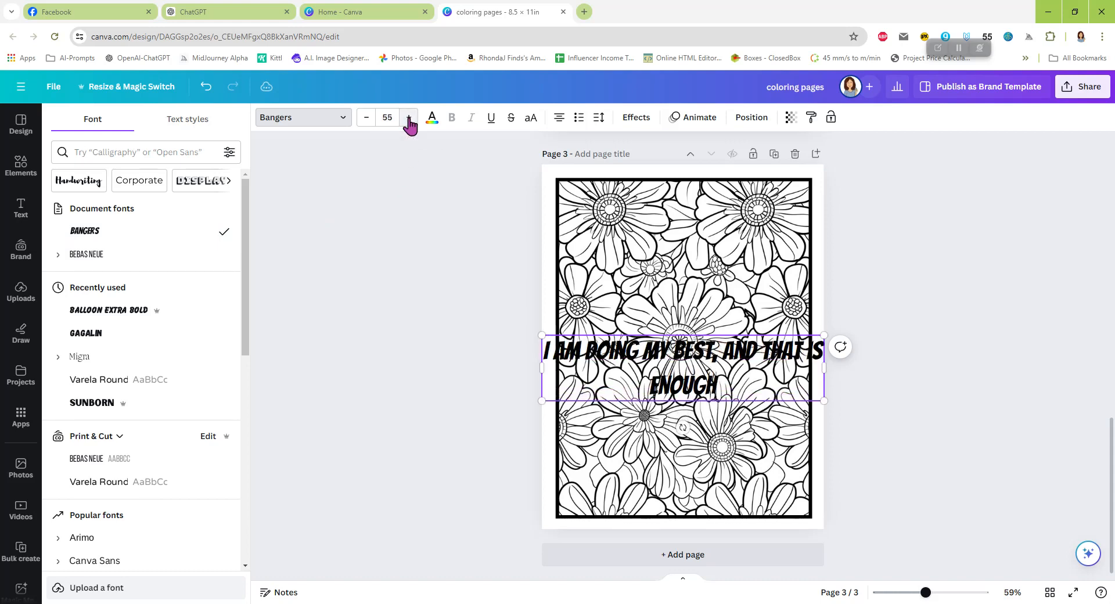
left_click(409, 118)
left_click(409, 118)
left_click(409, 118)
left_click(409, 119)
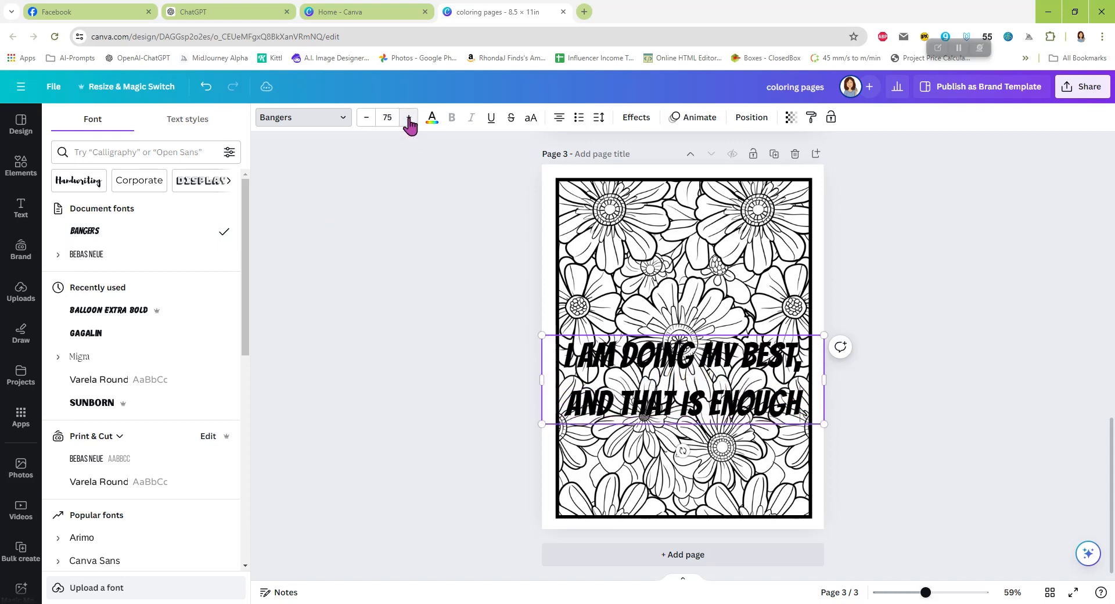
left_click(409, 119)
left_click(409, 118)
left_click(409, 118)
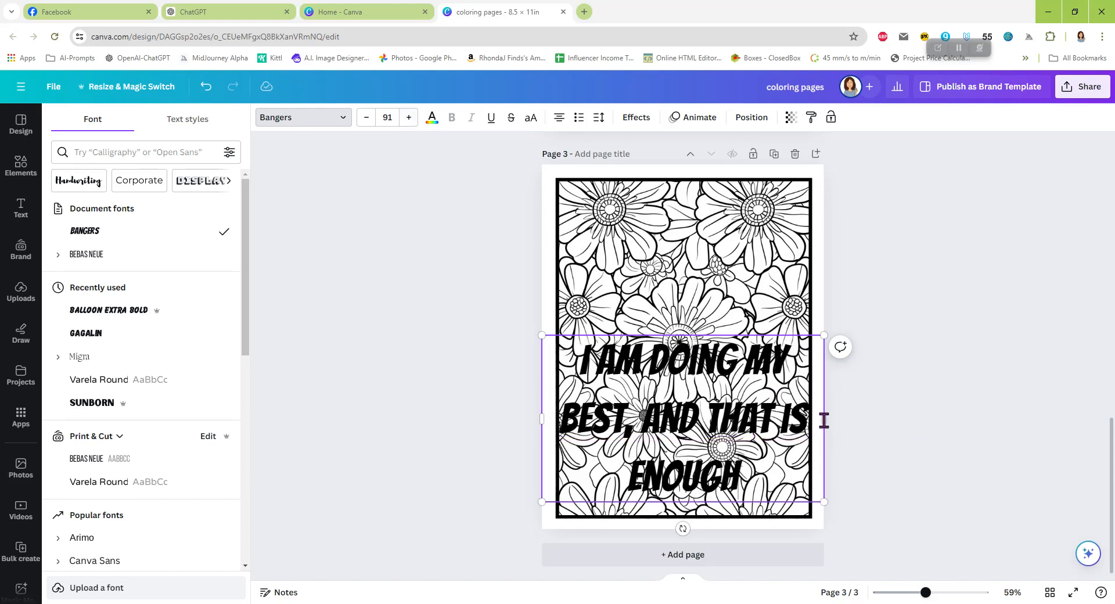
- Narrow the page 3 title's text box and set its letter spacing to 60 and line spacing to 1.16
left_click_drag(824, 418, 770, 418)
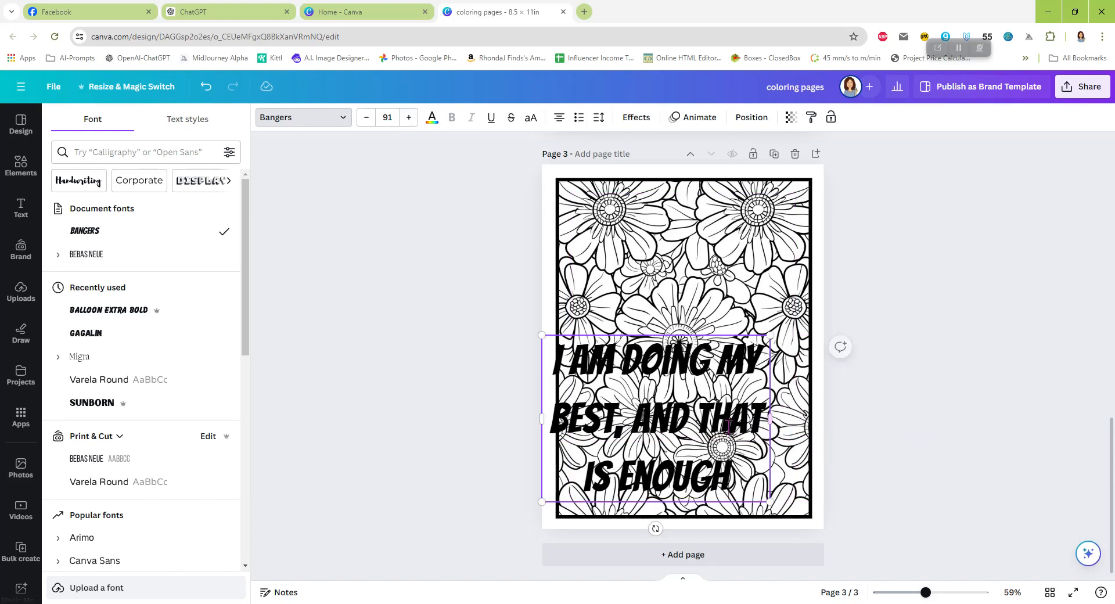
left_click(599, 117)
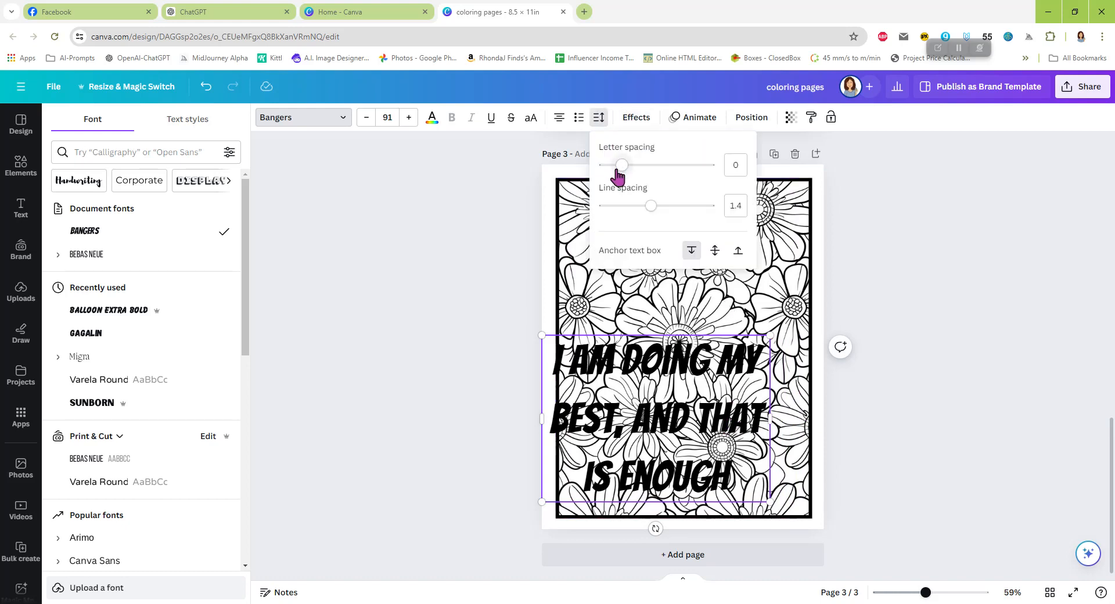
left_click_drag(623, 165, 637, 205)
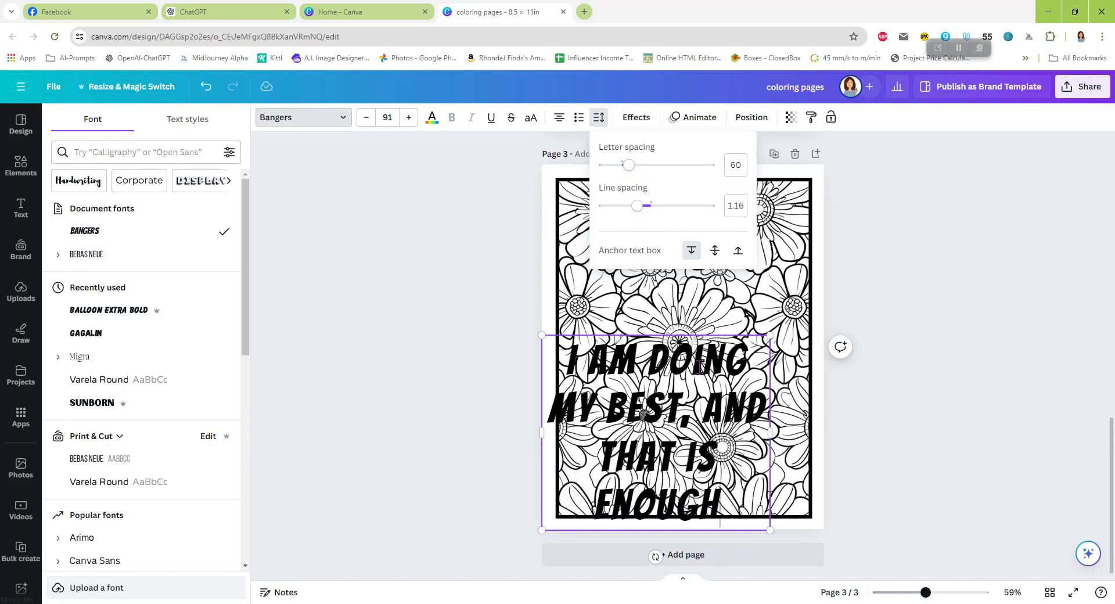
- Move the page 3 title up to the middle of the page, inside the border
left_click(956, 378)
left_click(777, 417)
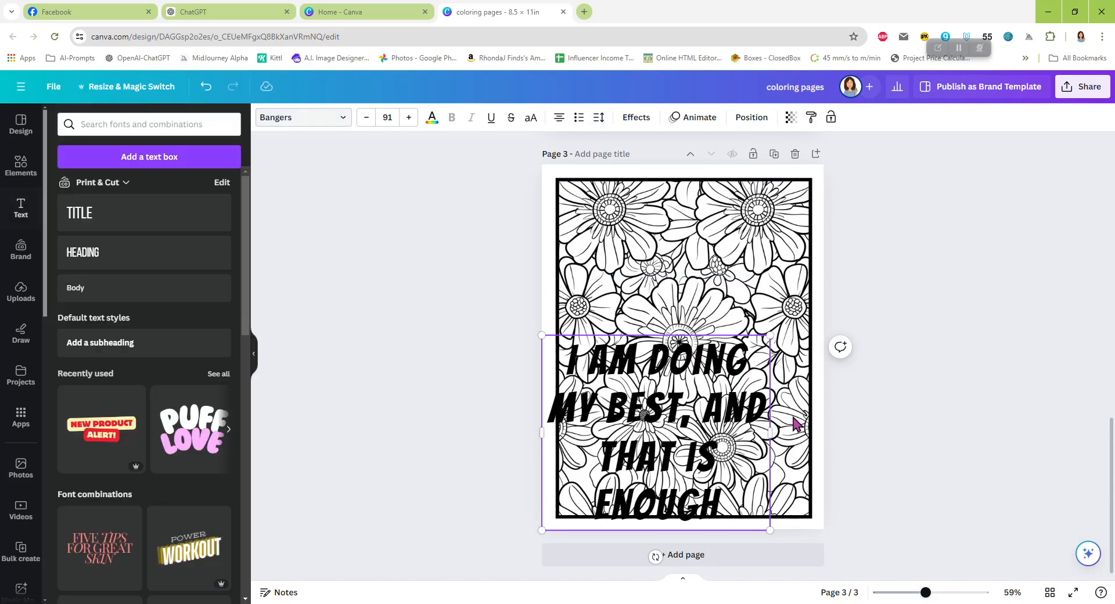
left_click(824, 418)
left_click(755, 412)
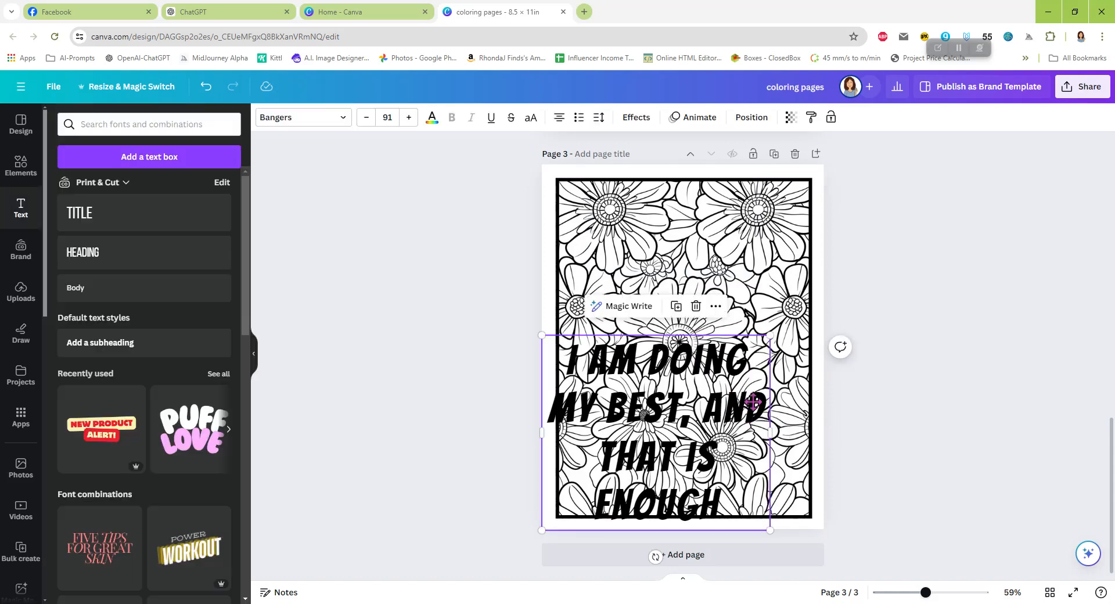
left_click_drag(755, 412, 780, 327)
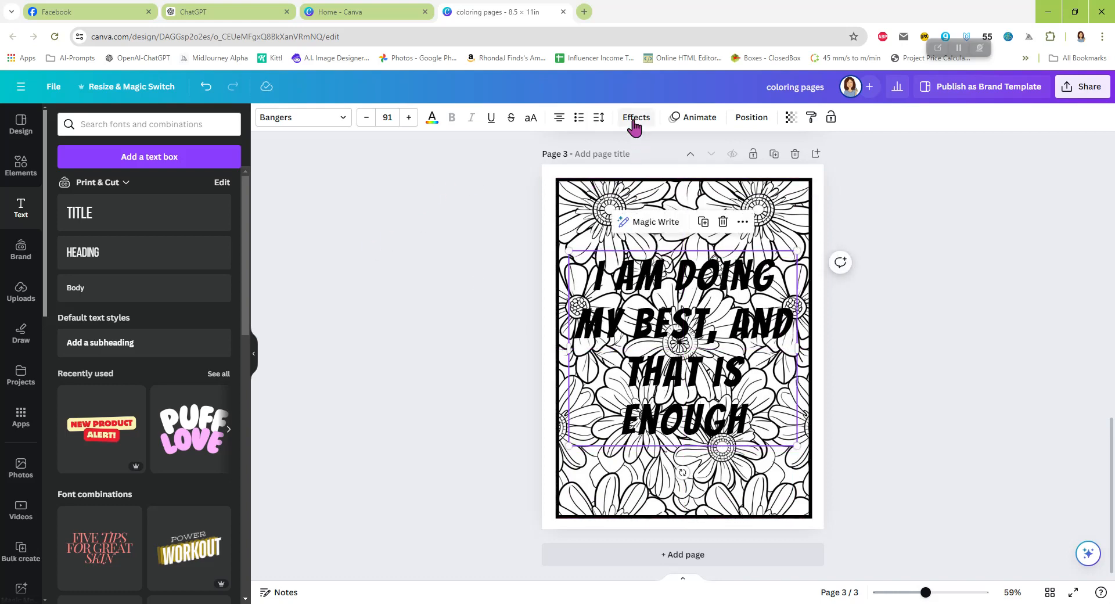
- Color the page 3 title white and apply an Outline effect in black with a thickness of 100
left_click(432, 117)
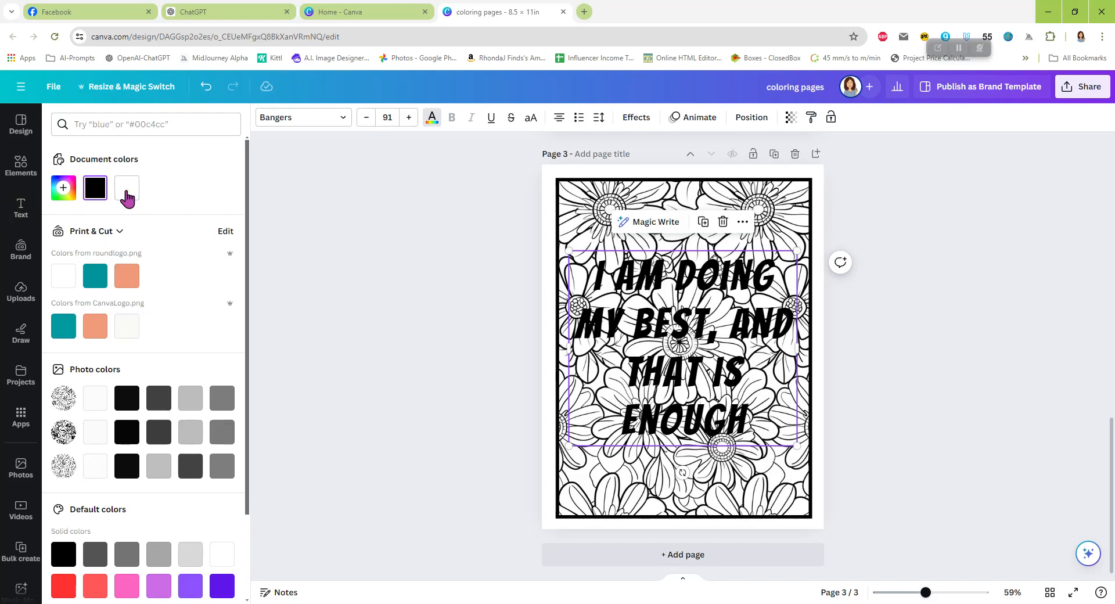
left_click(126, 192)
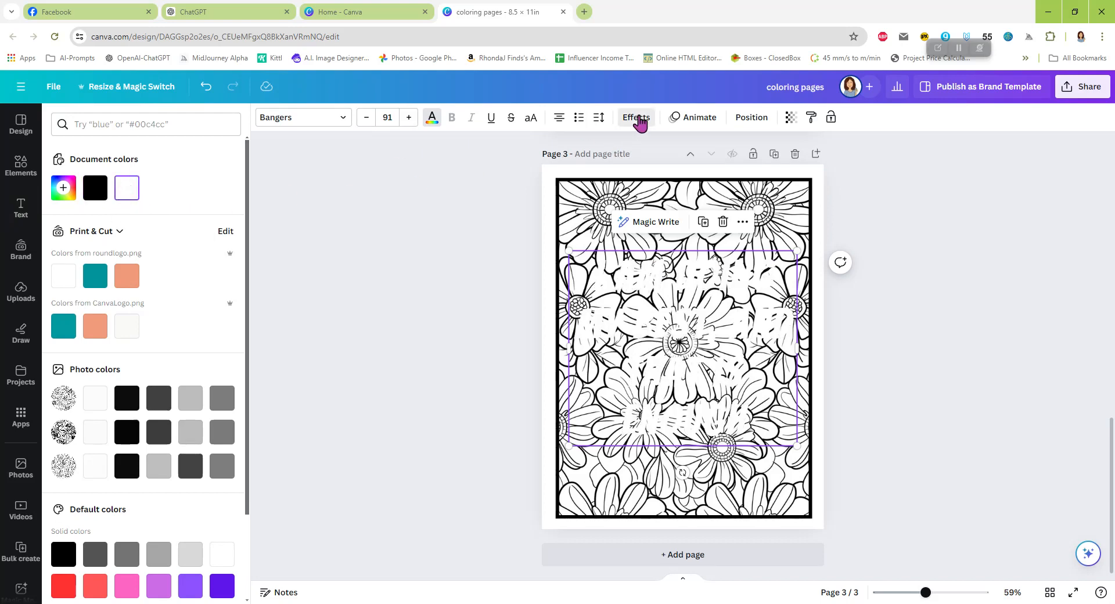
left_click(636, 118)
left_click(207, 289)
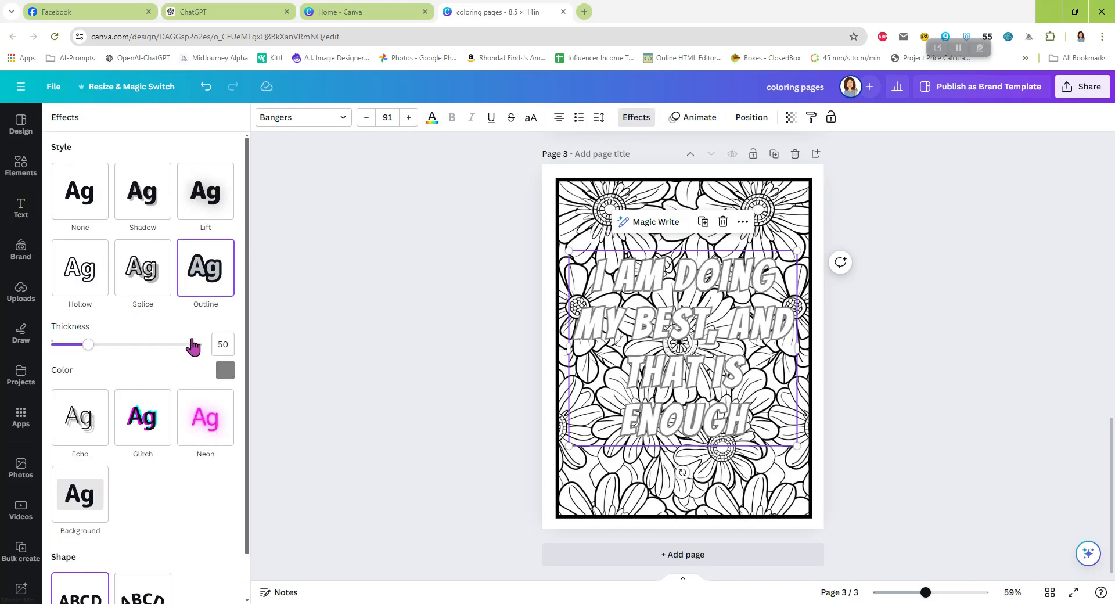
left_click(225, 370)
left_click(92, 191)
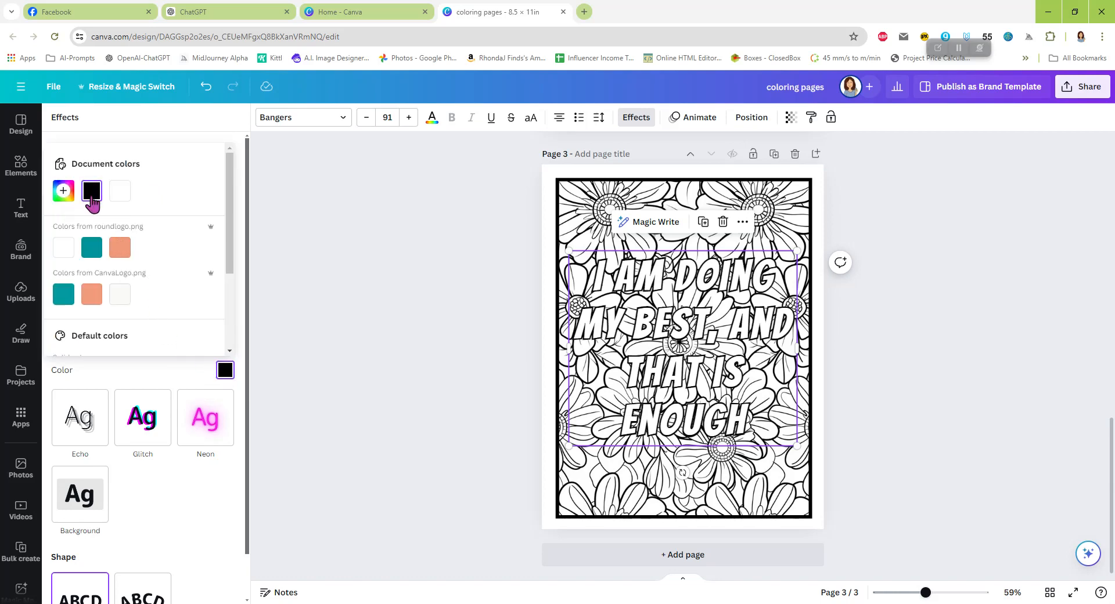
left_click(145, 362)
left_click(223, 344)
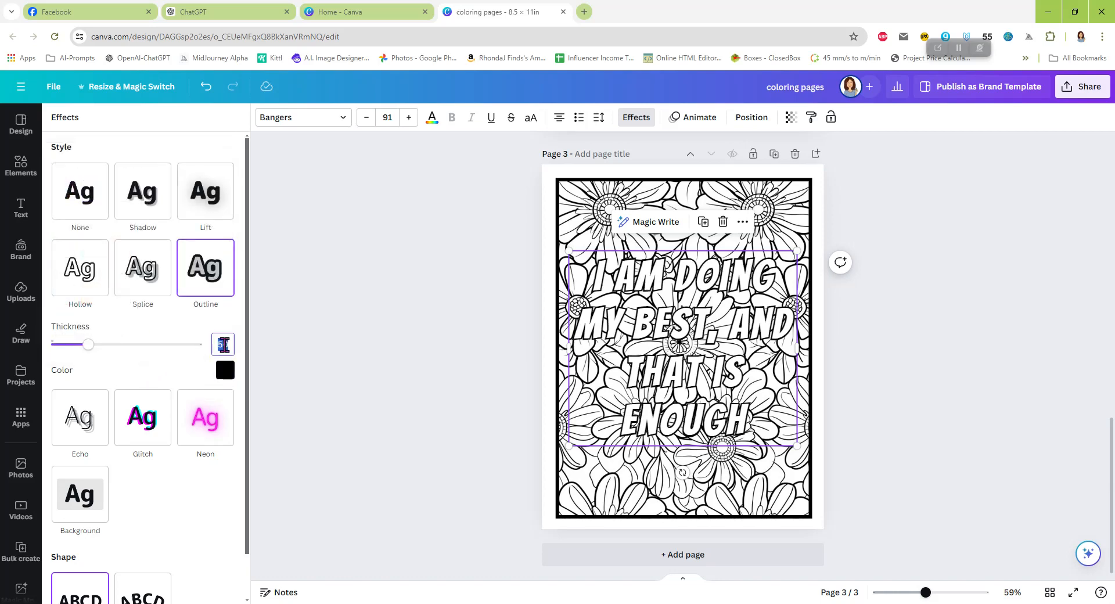
type("100")
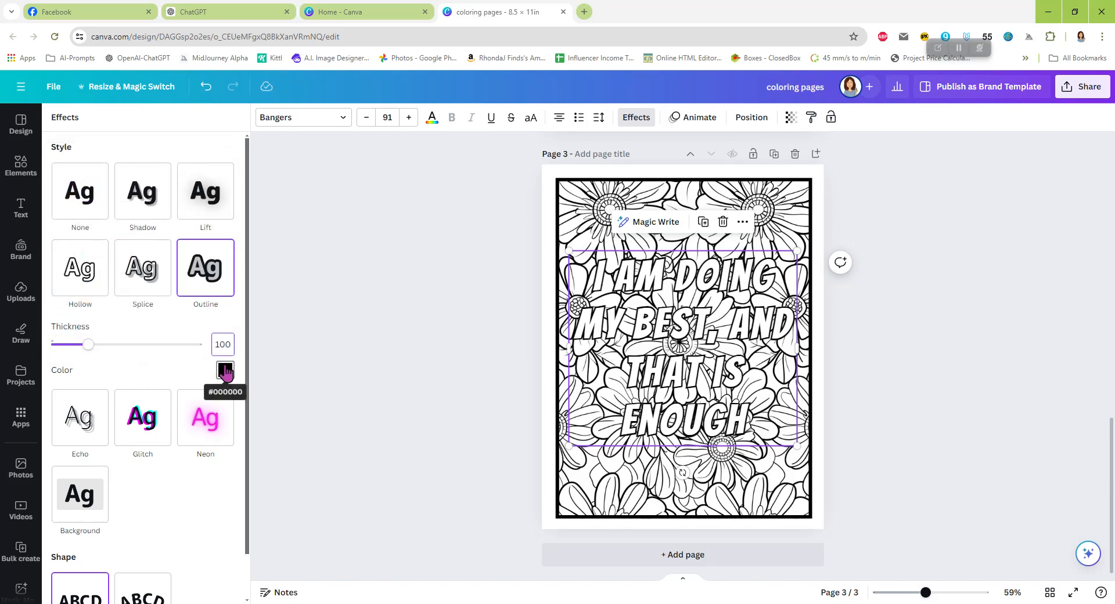
key("Return")
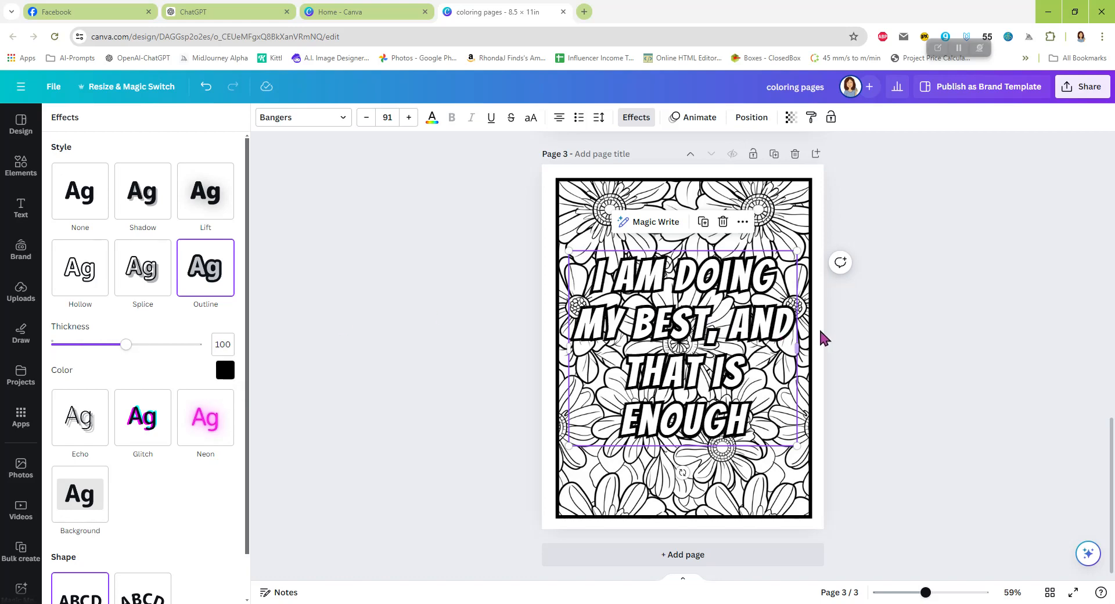
- Narrow the page 3 title's text box slightly so that "AND" wraps to the start of the third line
left_click(839, 336)
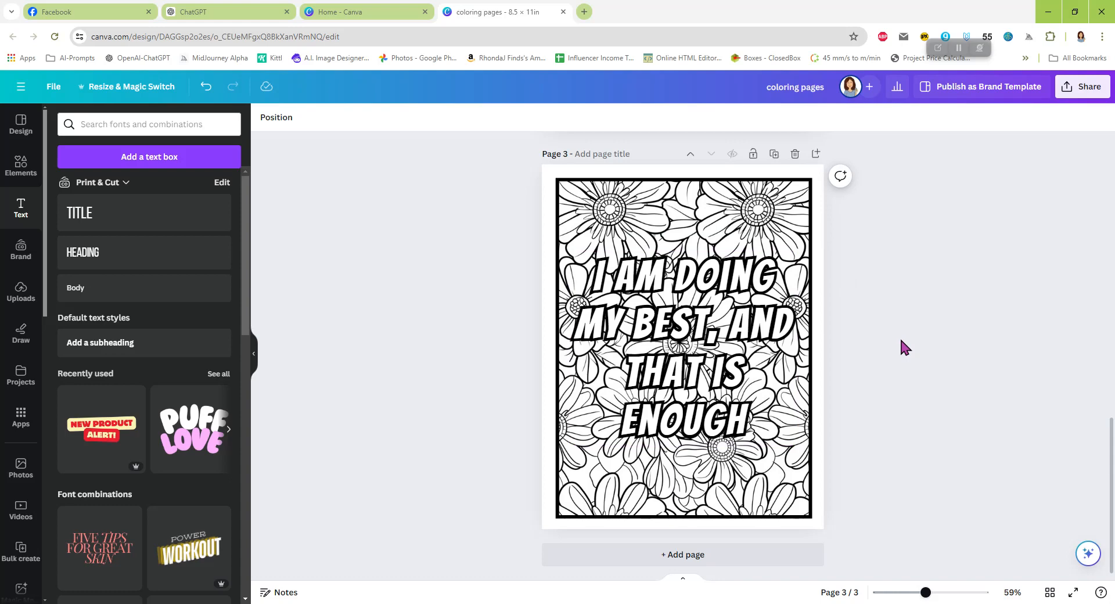
left_click(796, 346)
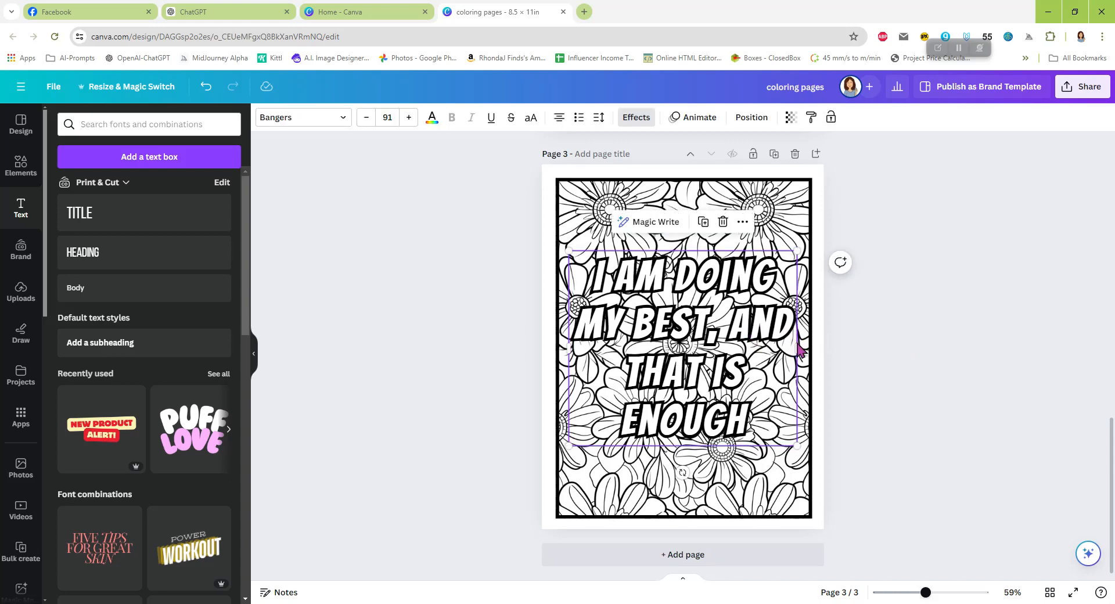
left_click_drag(797, 347, 785, 352)
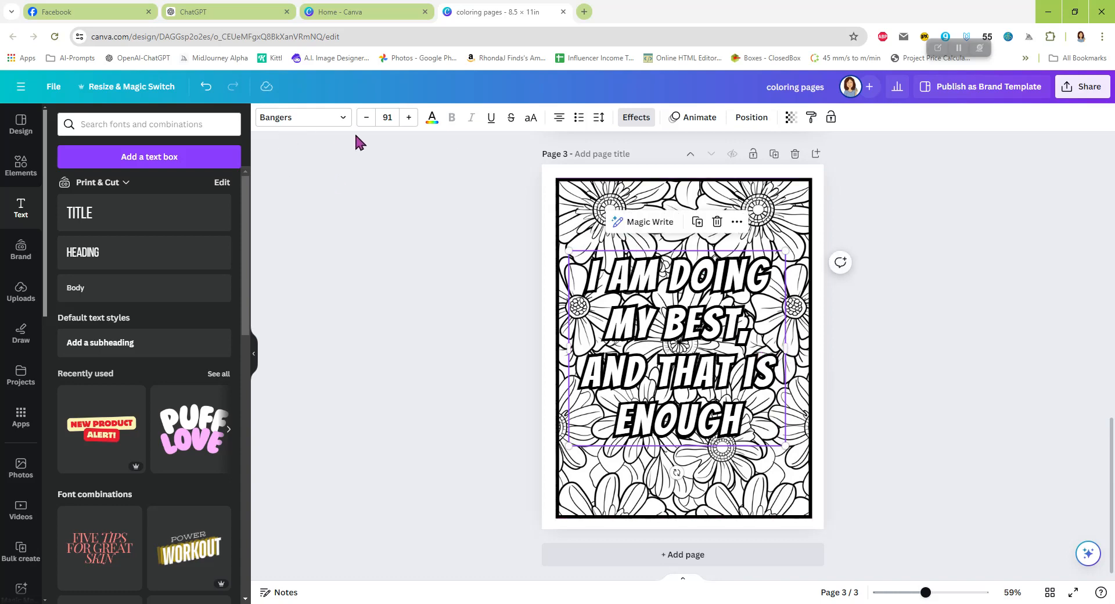
- Set the page 3 title's font size to 95 and center the title horizontally and vertically on the page
left_click(409, 117)
left_click(409, 117)
left_click(409, 117)
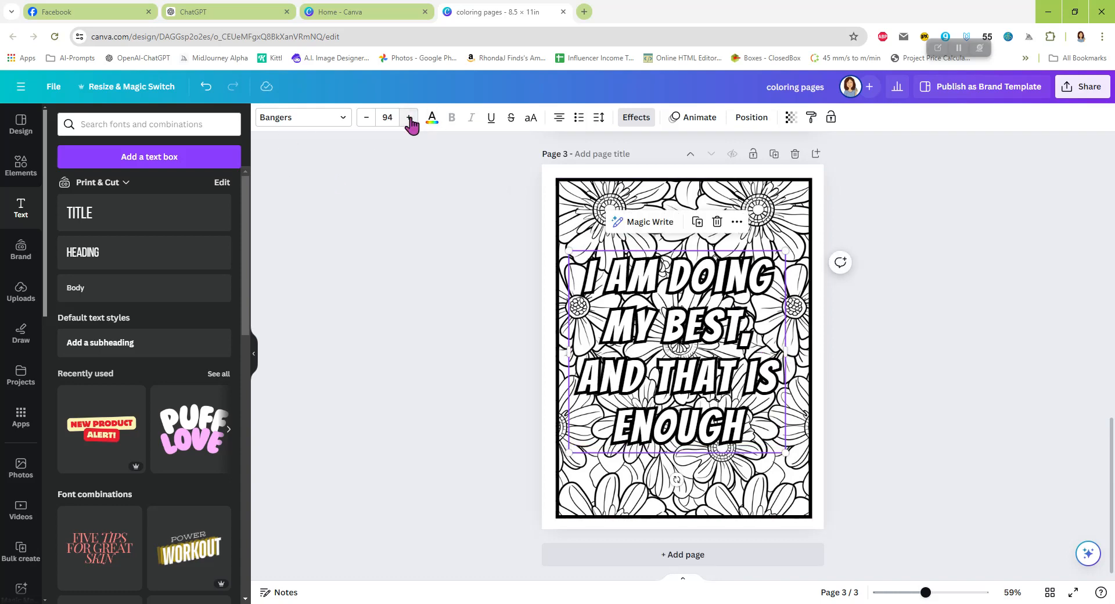
left_click(970, 393)
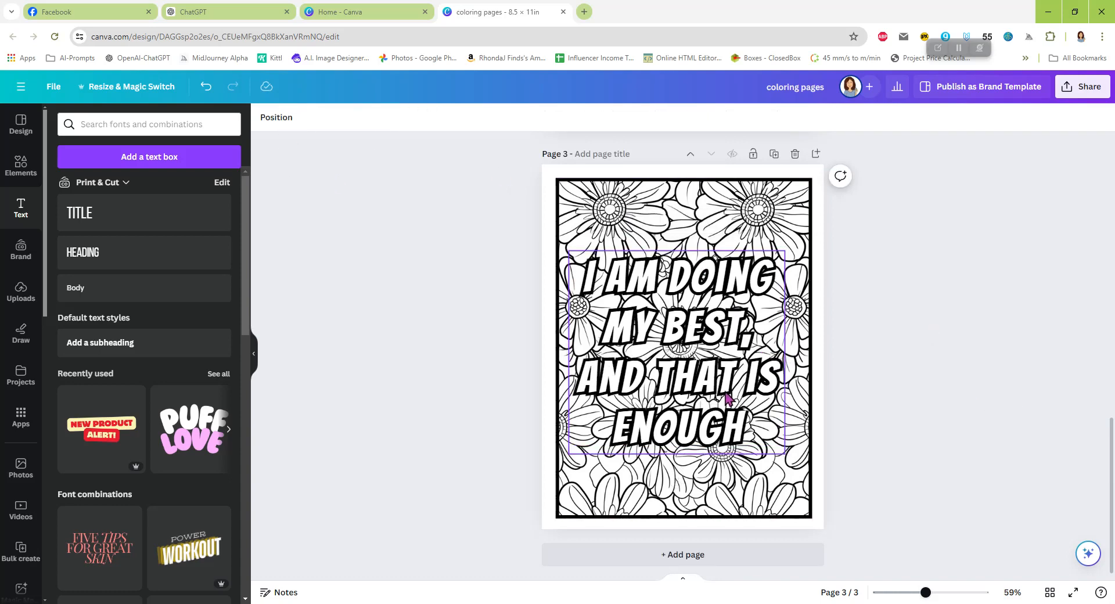
left_click_drag(726, 397, 733, 392)
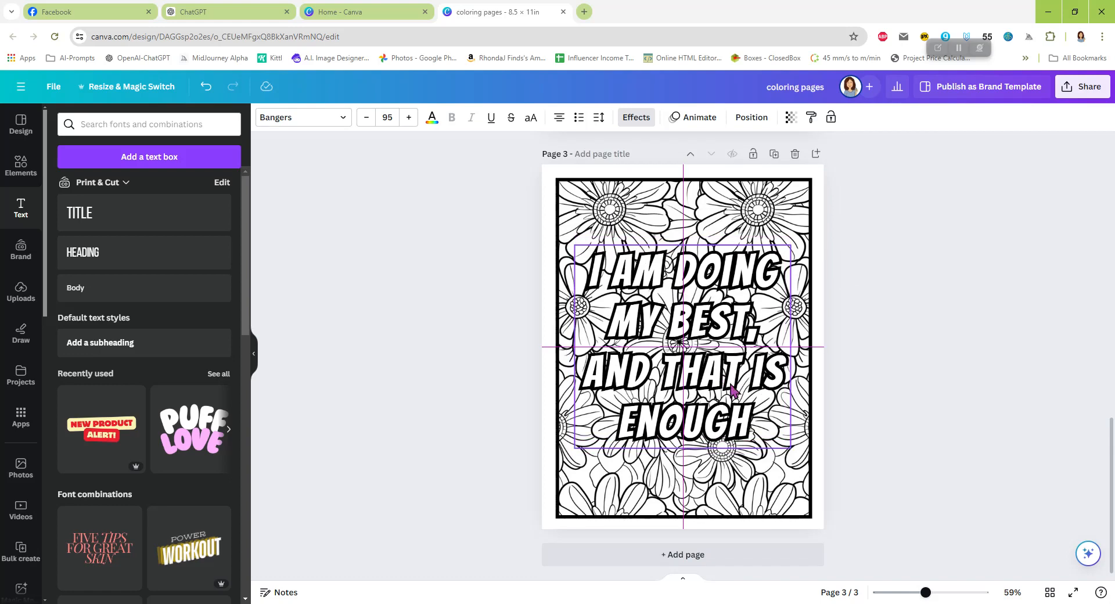
left_click(941, 389)
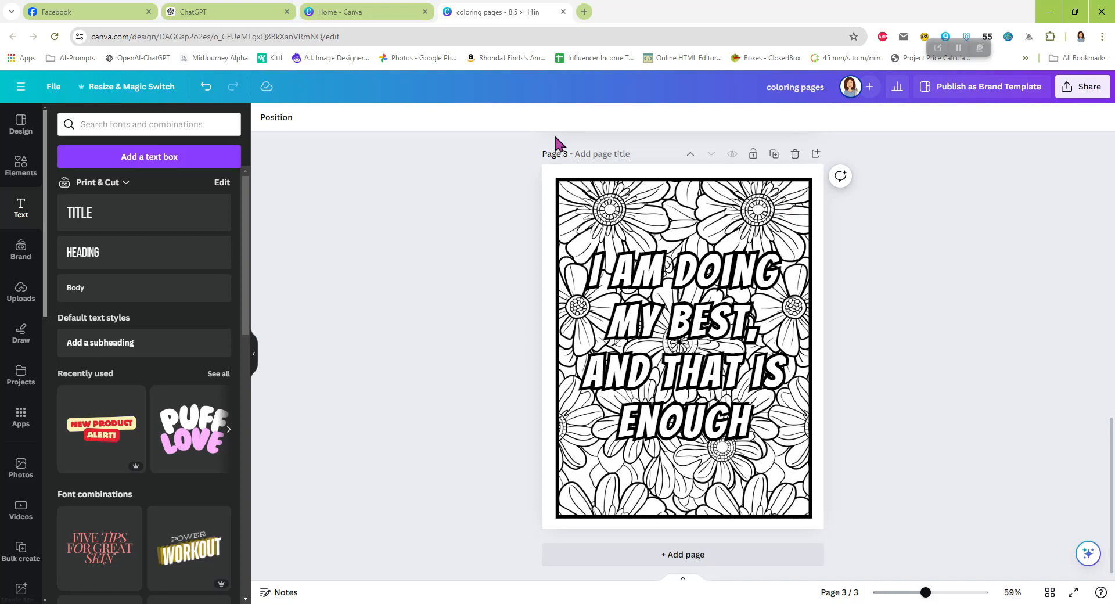
- Switch to ChatGPT and send the prompt "generate a list of 20 daily positive affirmations for dog moms"
left_click(217, 11)
left_click(799, 301)
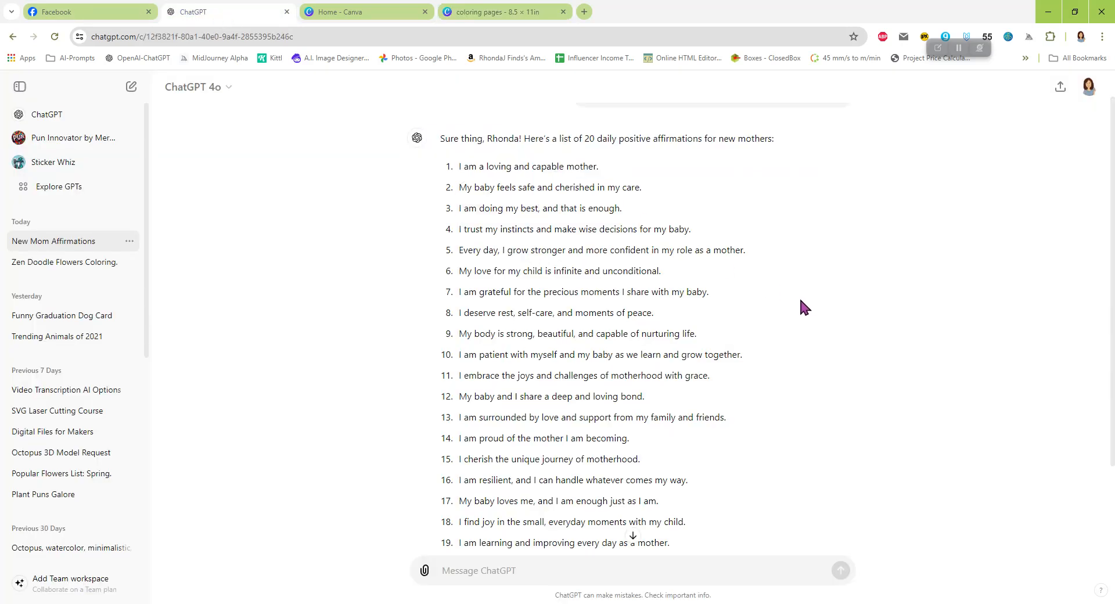
scroll(781, 319, "down", 2)
scroll(778, 321, "up", 2)
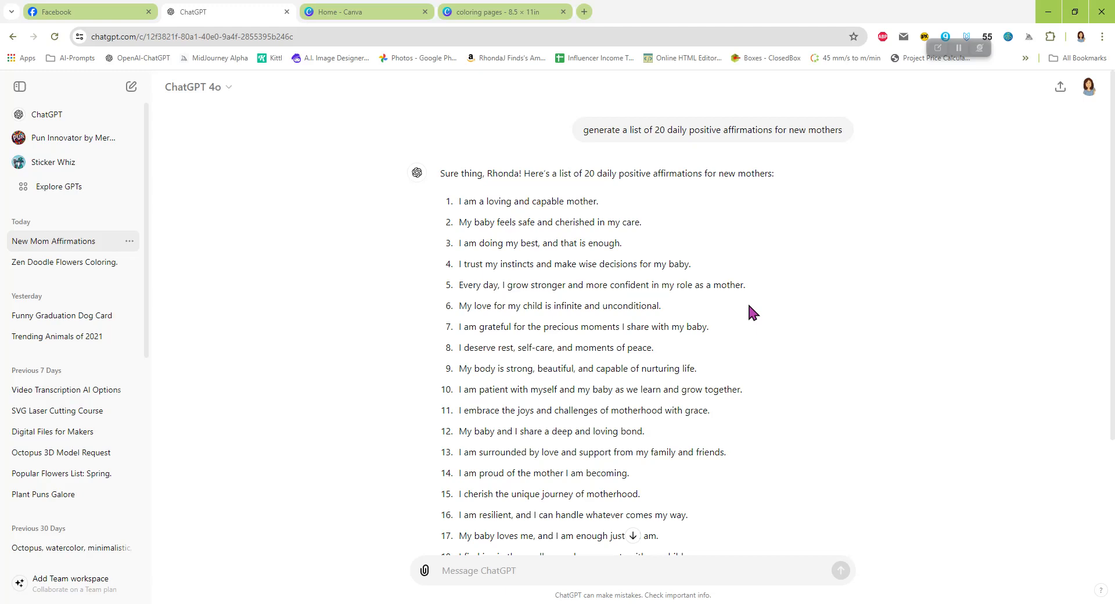
scroll(783, 290, "down", 2)
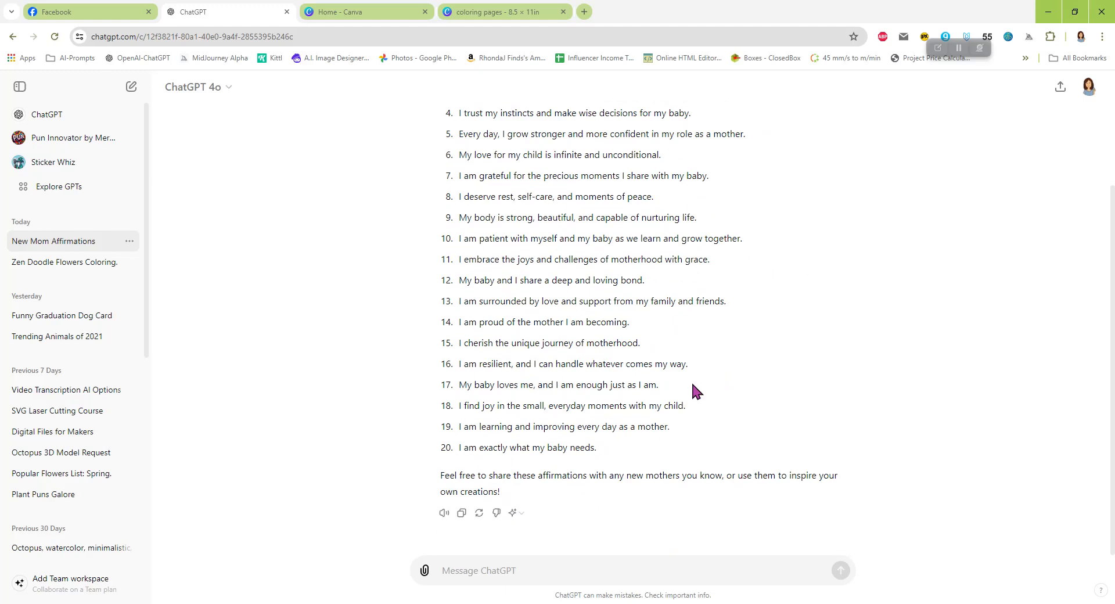
left_click(601, 572)
type("generate a")
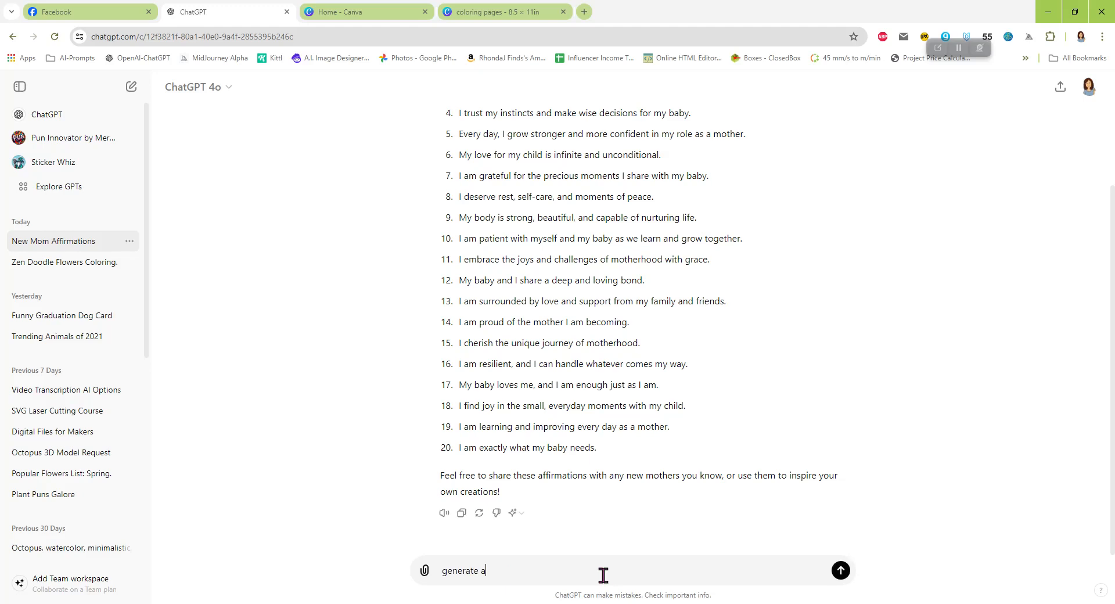
type(" list of 20 daily positive affirmations for dog")
type("moms")
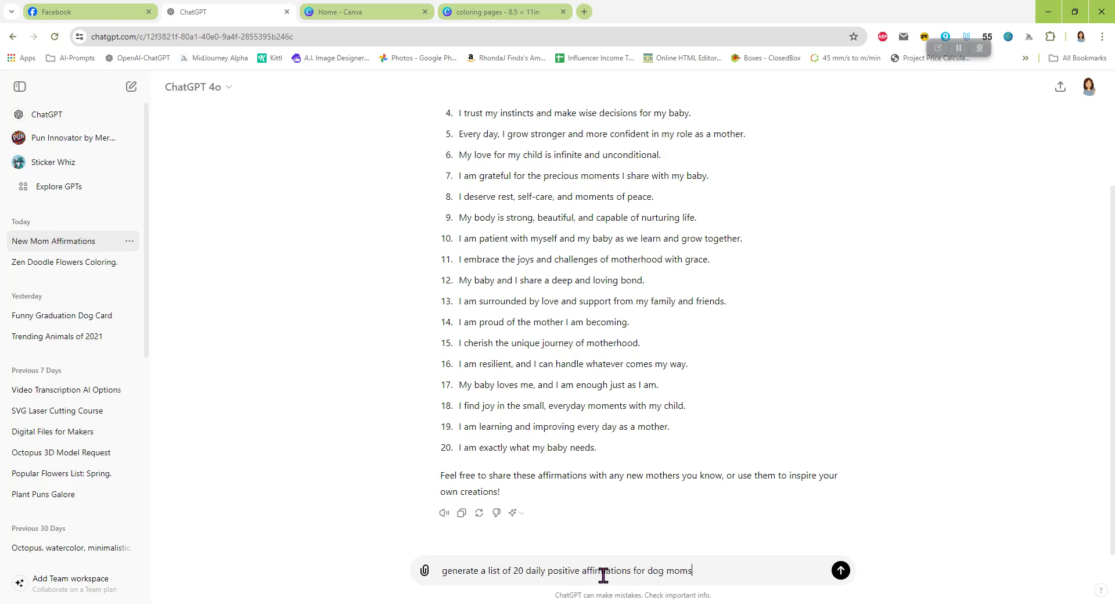
key("Return")
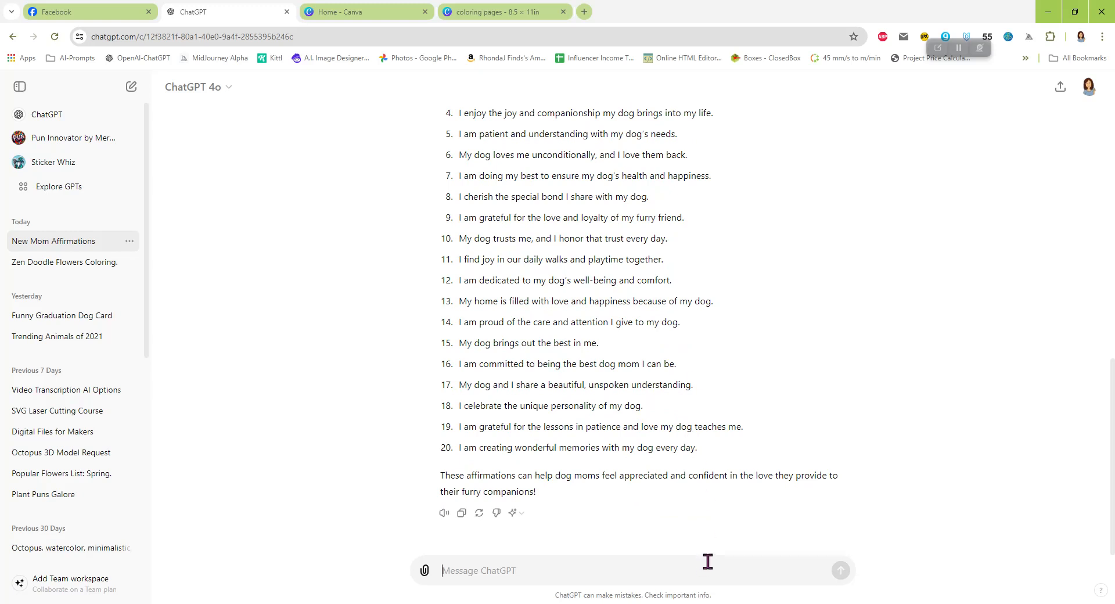
- Send the prompt "generate a list of 20 daily positive affirmations for addiction recovery"
type("gene")
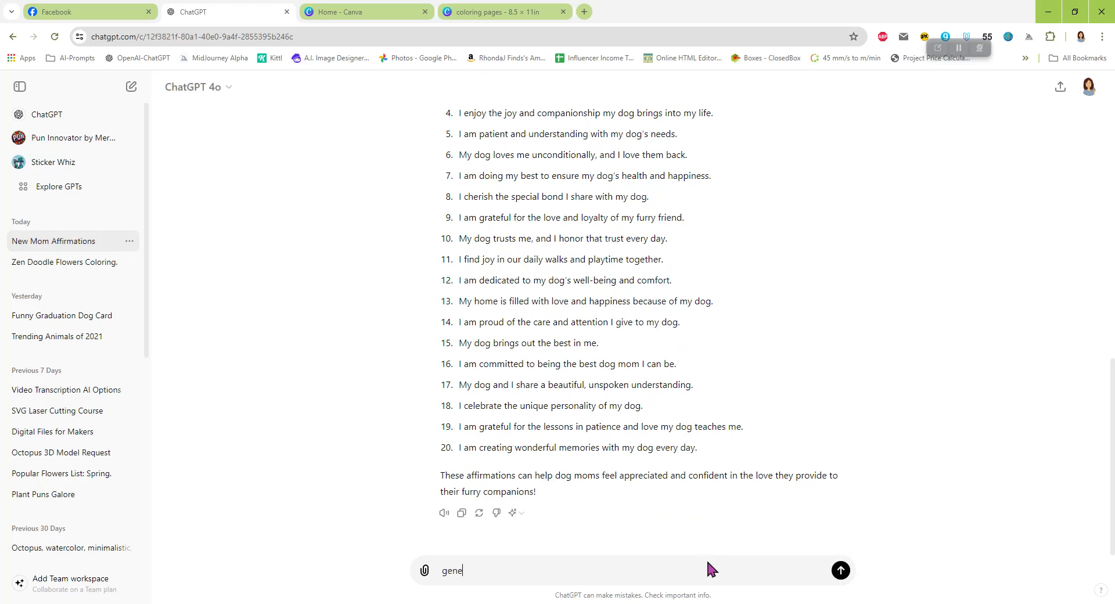
type("rate a list of 20 daily positive affirmations for")
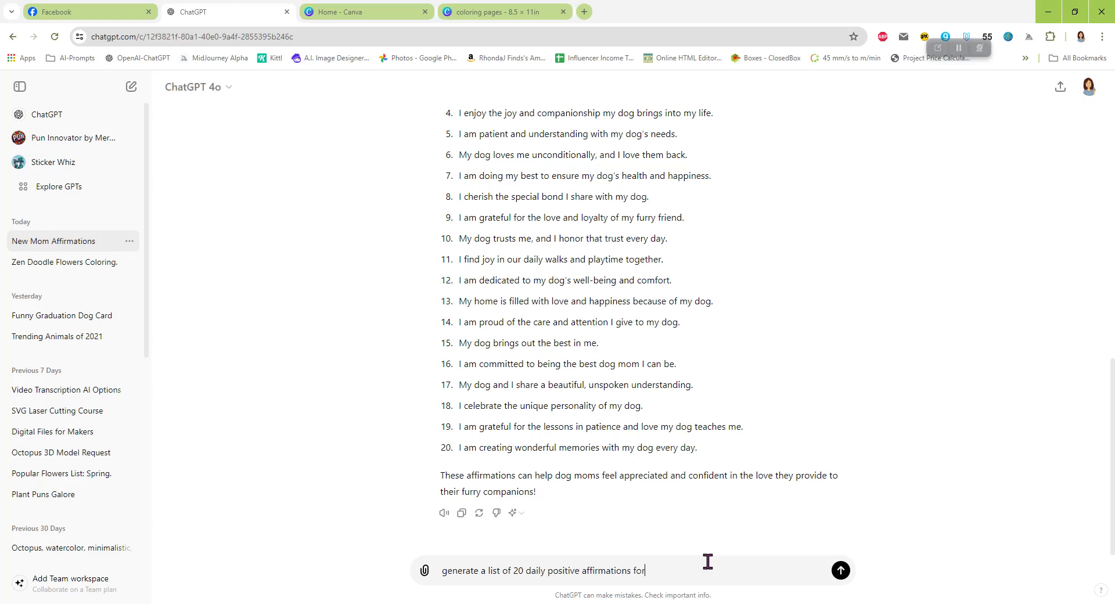
type(" addiction recovery")
key("Return")
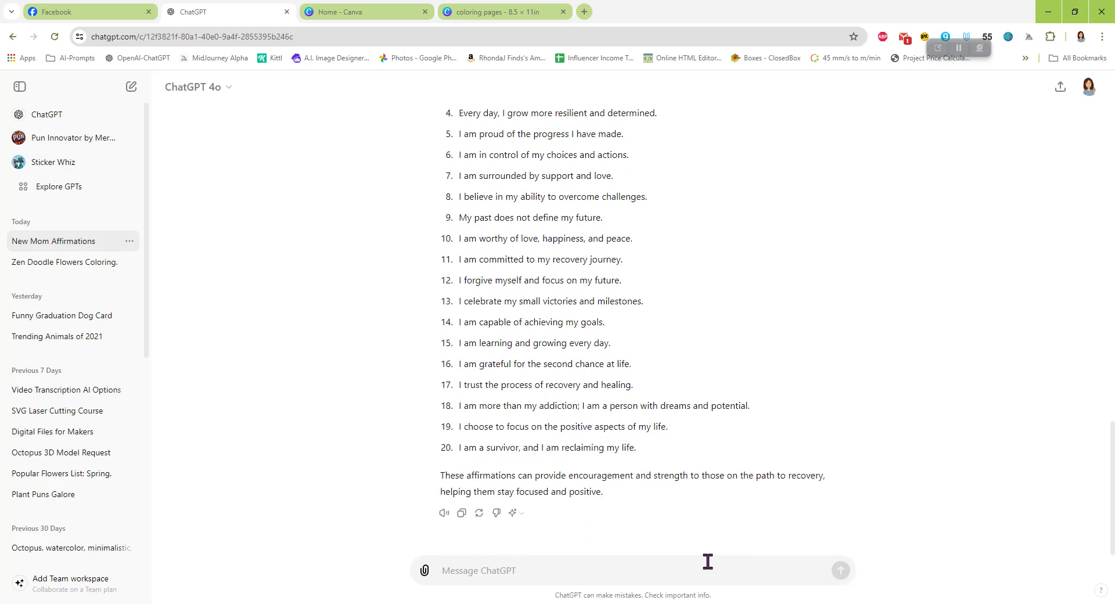
- Review the generated affirmation lists for addiction recovery, dog moms and new mothers
scroll(647, 344, "up", 2)
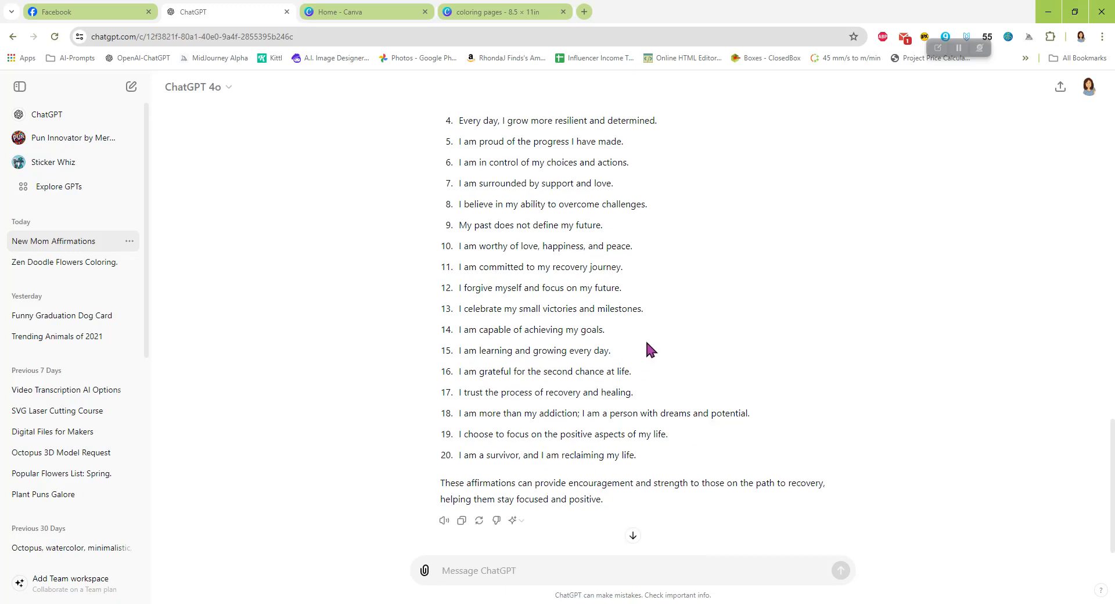
scroll(646, 342, "up", 3)
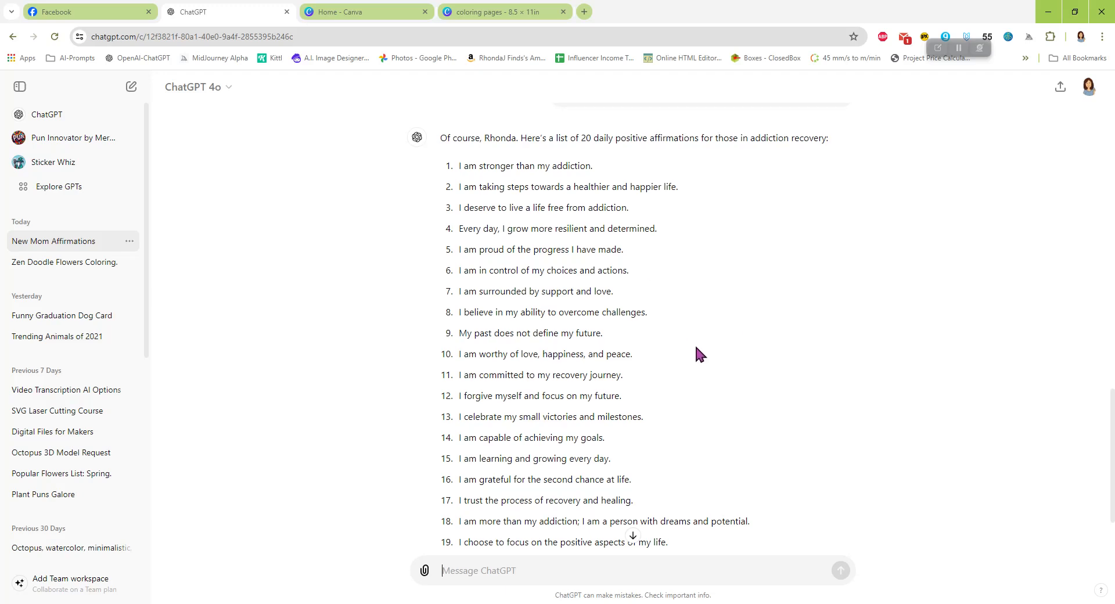
scroll(692, 345, "down", 2)
scroll(691, 348, "up", 4)
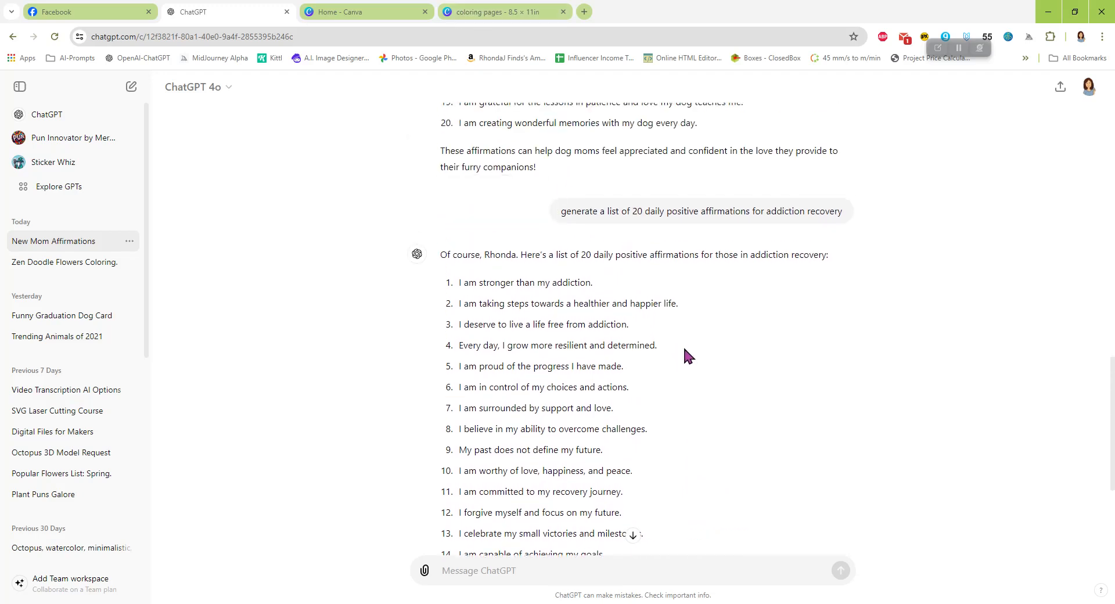
scroll(685, 351, "up", 10)
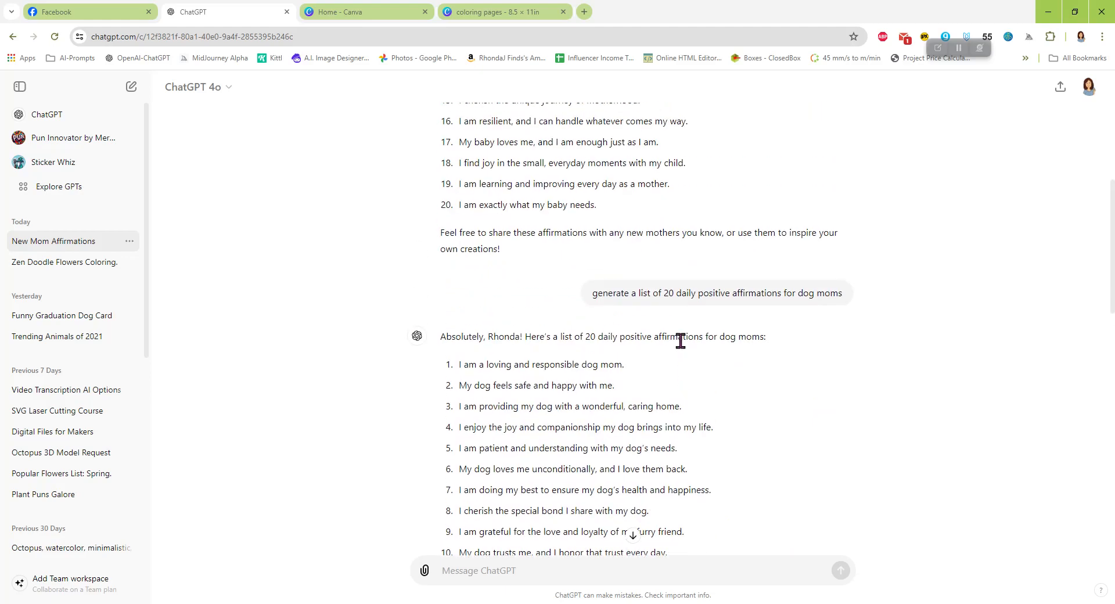
scroll(680, 341, "up", 6)
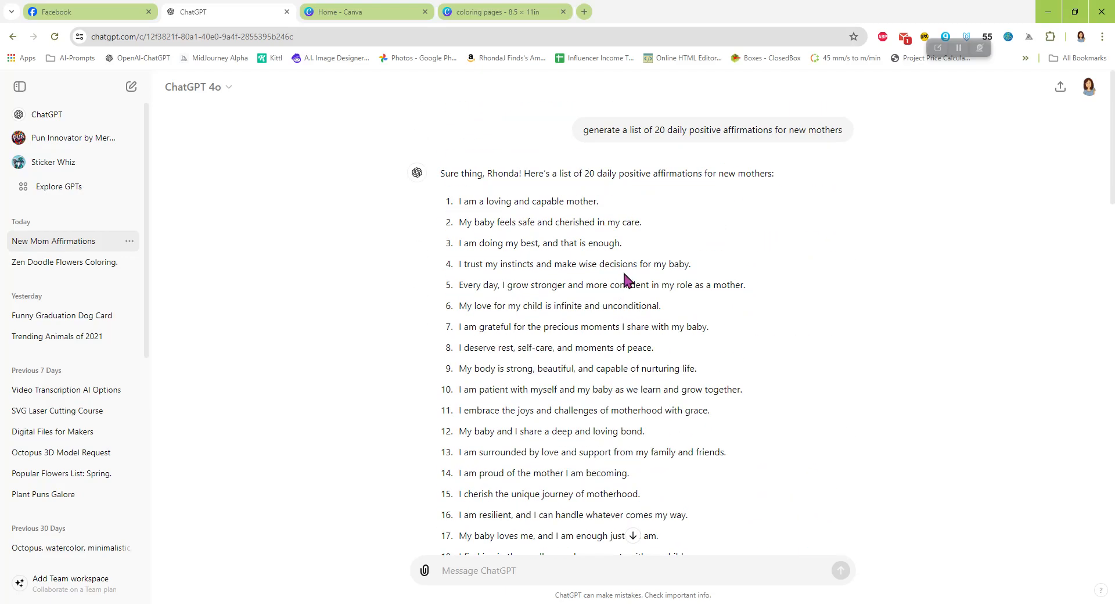
scroll(691, 296, "down", 10)
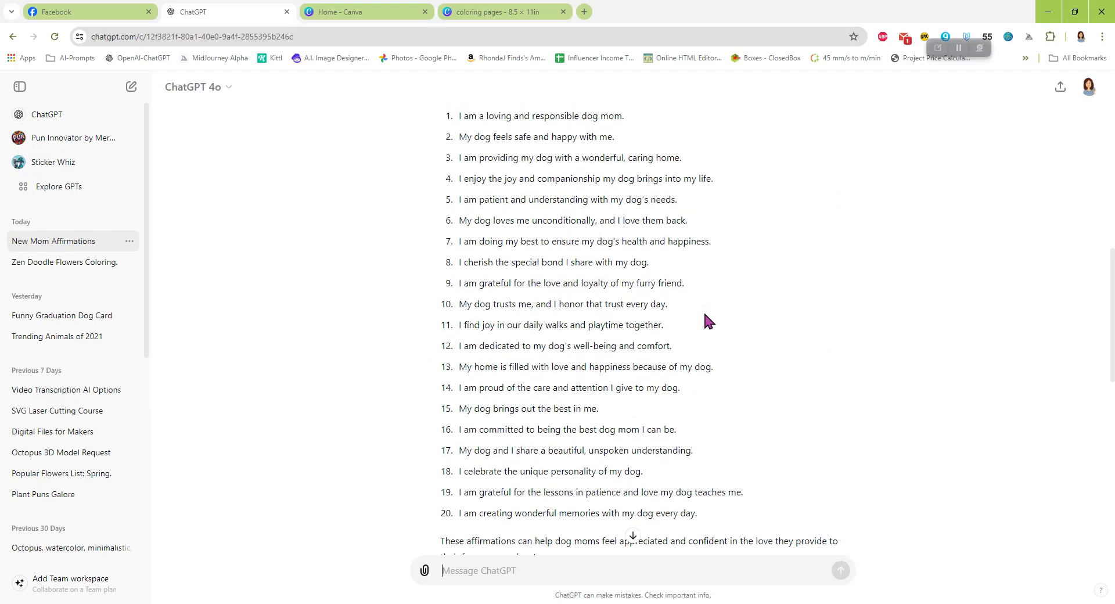
scroll(704, 315, "down", 8)
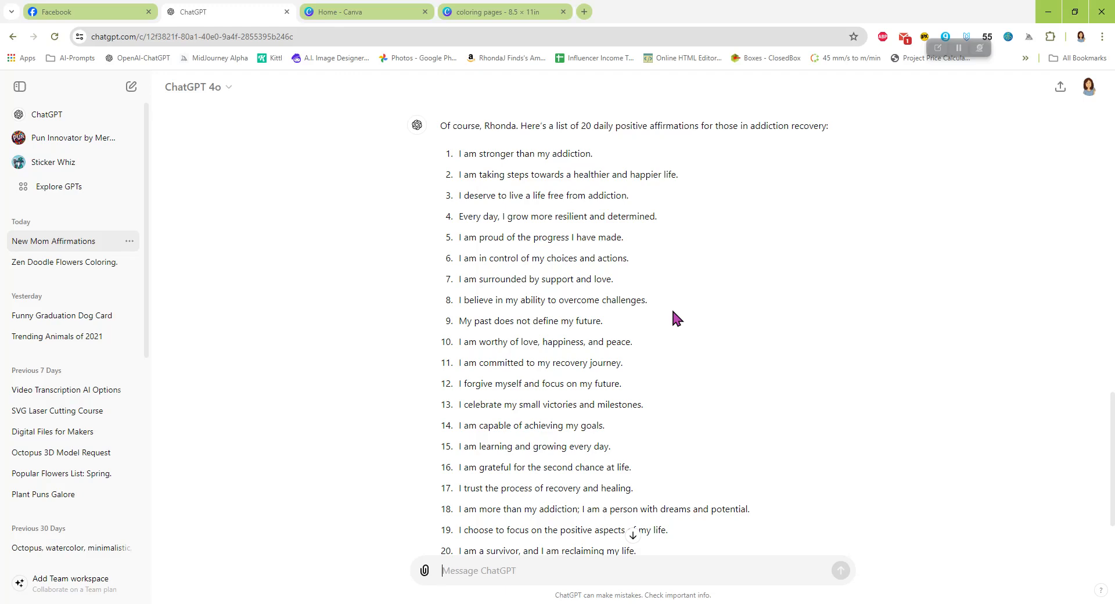
scroll(672, 314, "down", 2)
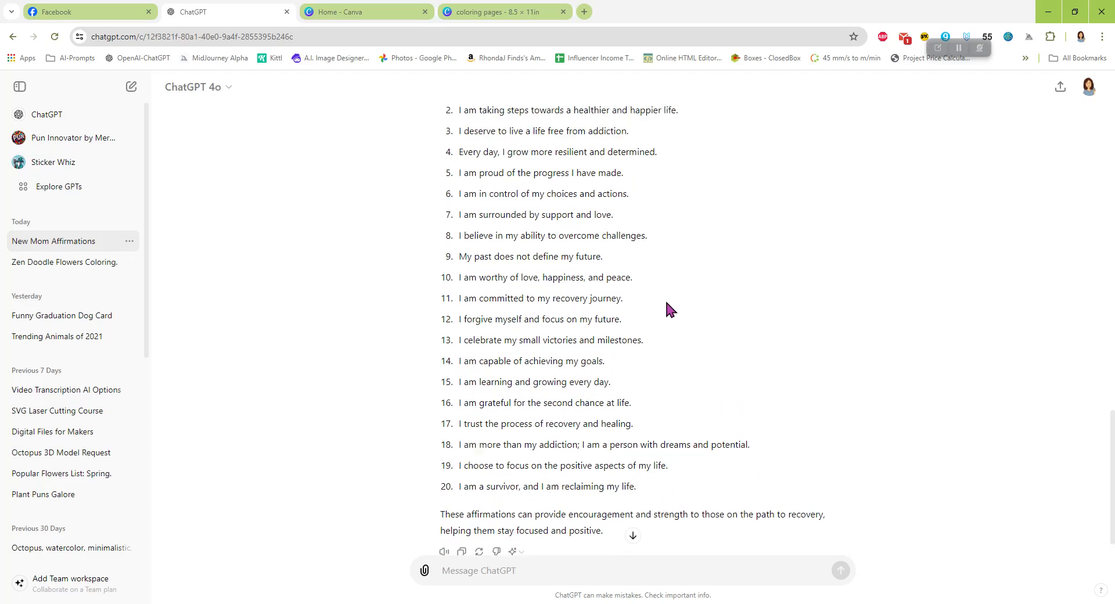
scroll(665, 298, "up", 5)
- Switch back to the Canva design and look over the finished coloring pages from page 3 back toward page 1
left_click(498, 12)
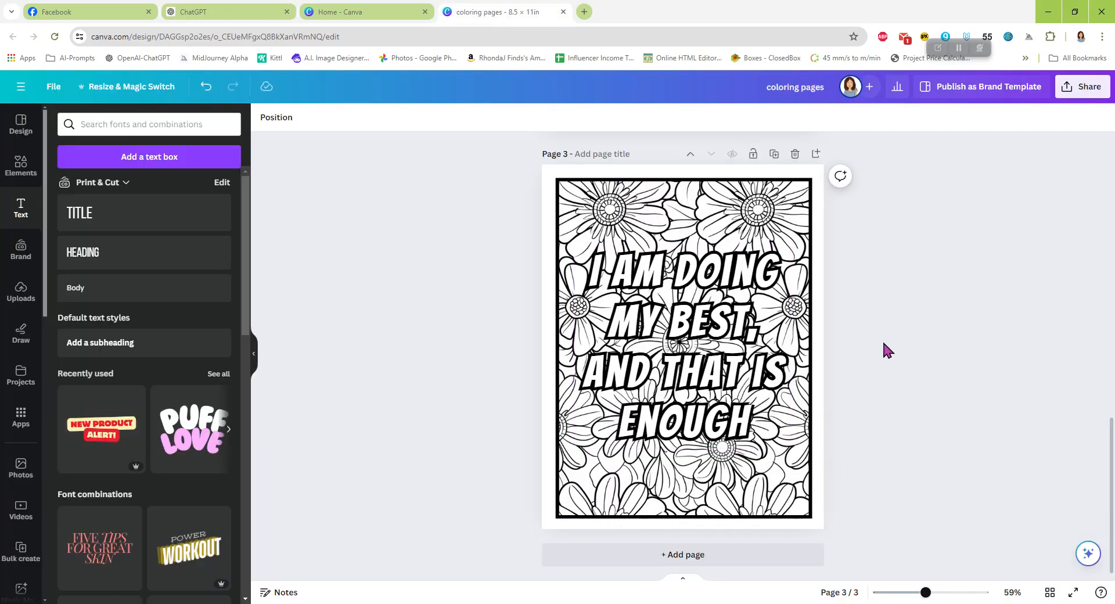
scroll(883, 348, "up", 5)
scroll(883, 344, "up", 5)
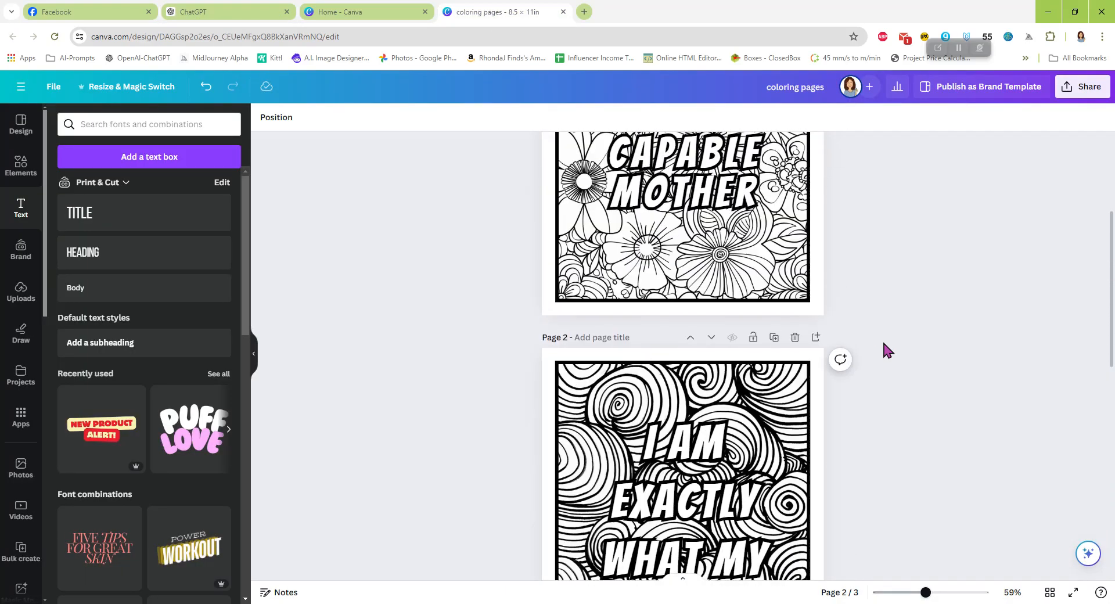